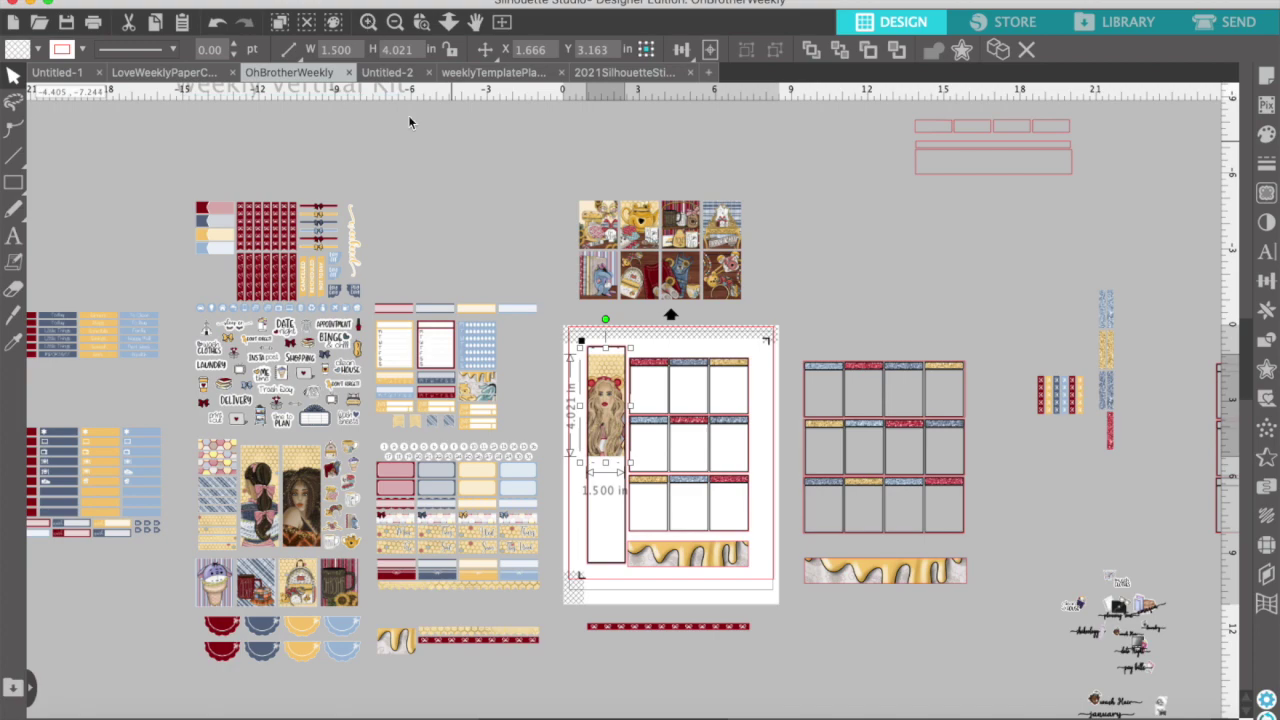
Narrow the bear-eared girl image in the page's sidebar to about 1.458 in wide so it fits inside the frame
click(368, 22)
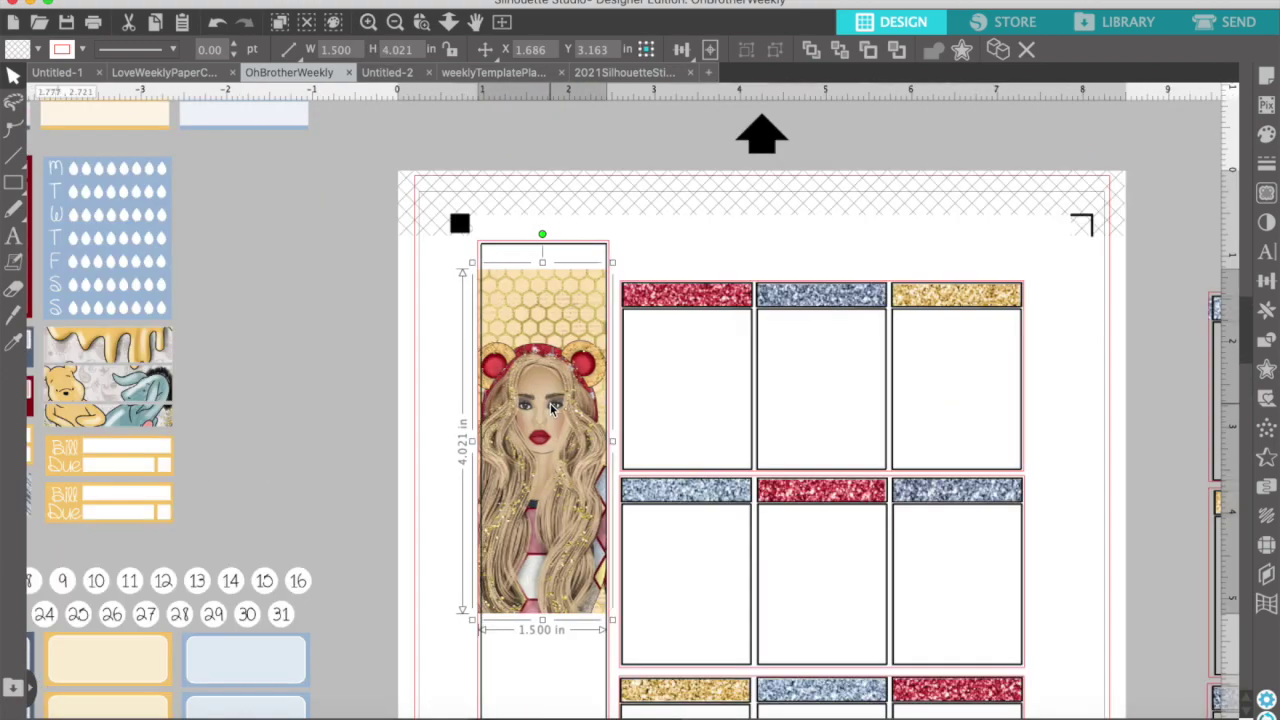
drag(475, 445, 479, 445)
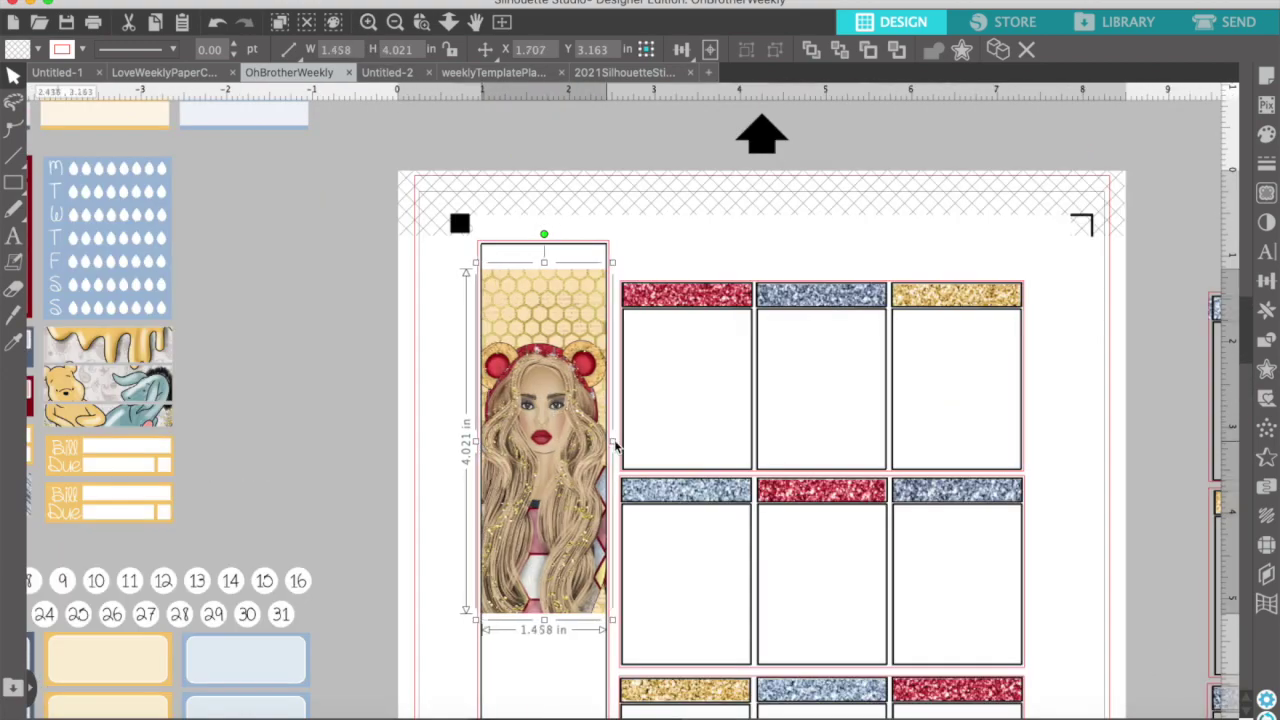
click(395, 22)
click(395, 22)
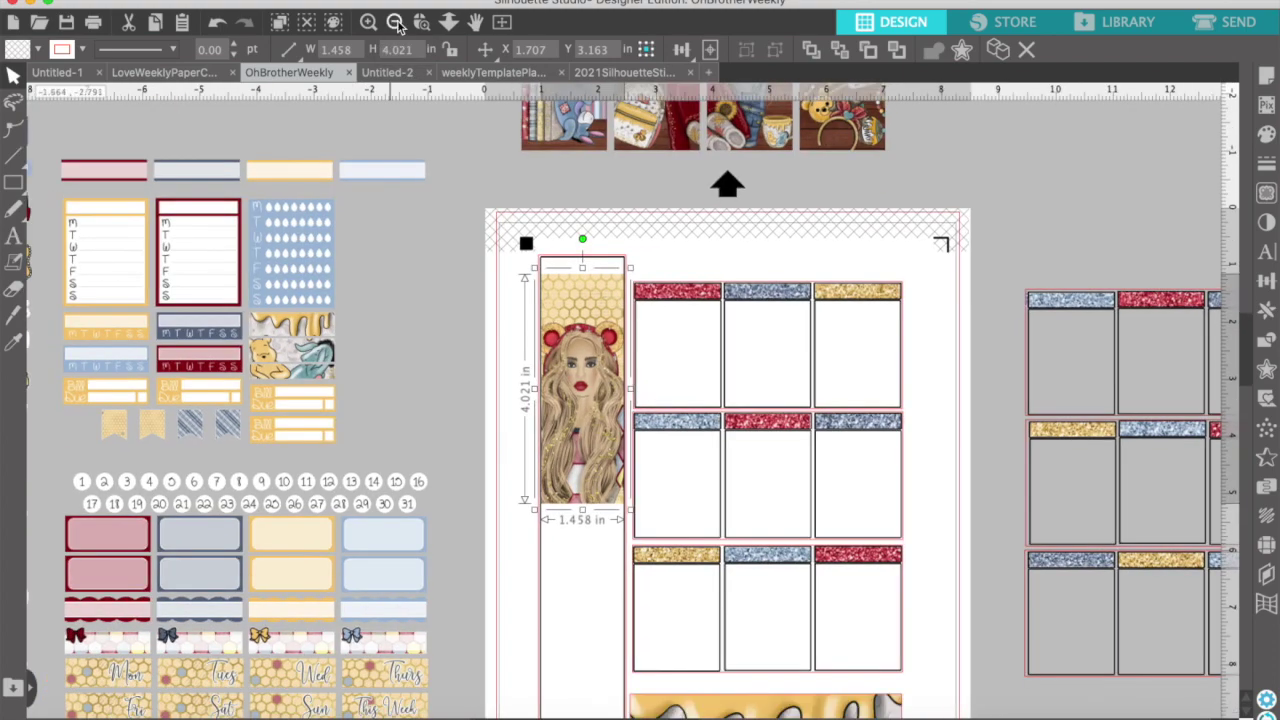
click(395, 22)
Try honeycomb, hexagon and blue plaid washi strips from the kit across the sidebar beneath the girl image
scroll(456, 334, left, 3)
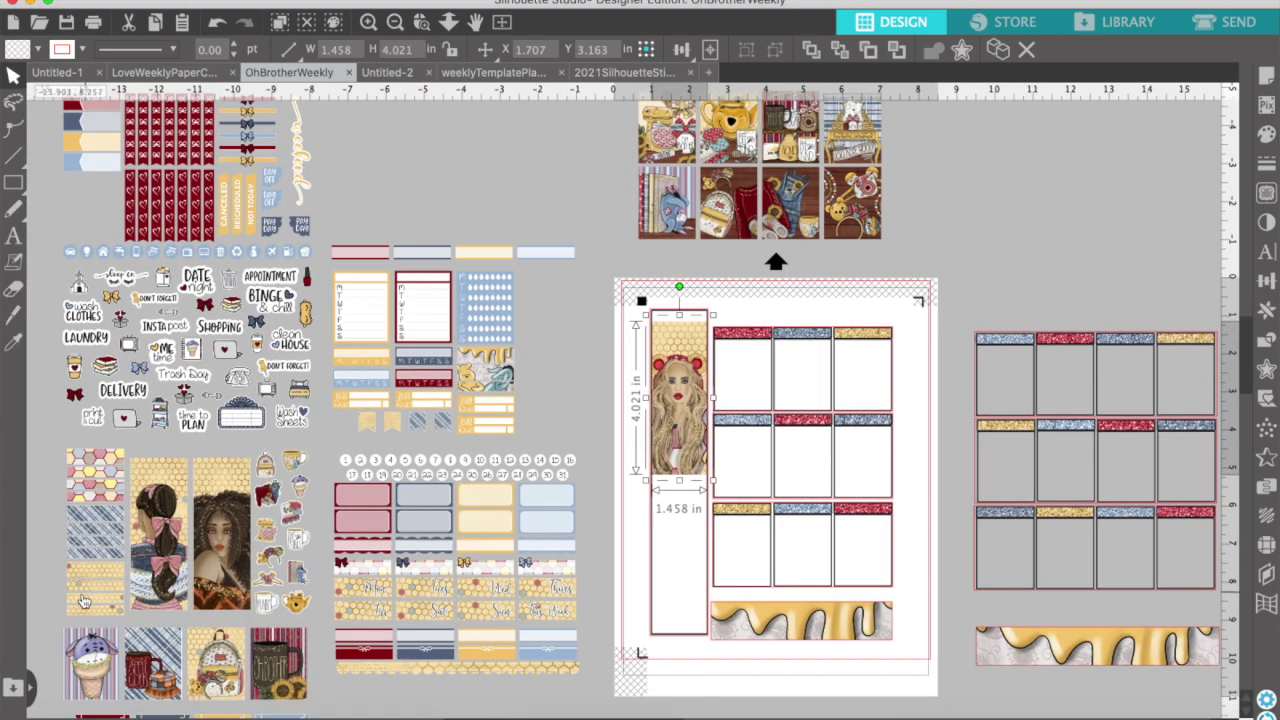
click(668, 483)
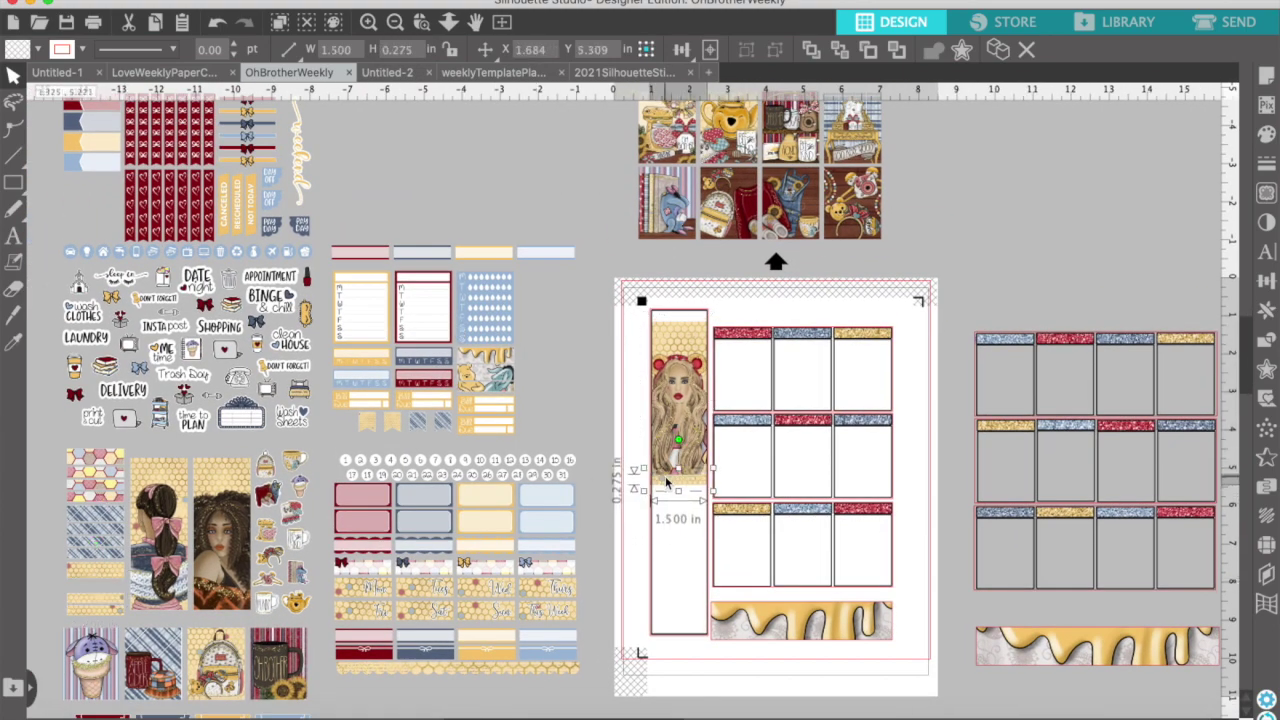
drag(666, 483, 666, 497)
drag(101, 497, 685, 484)
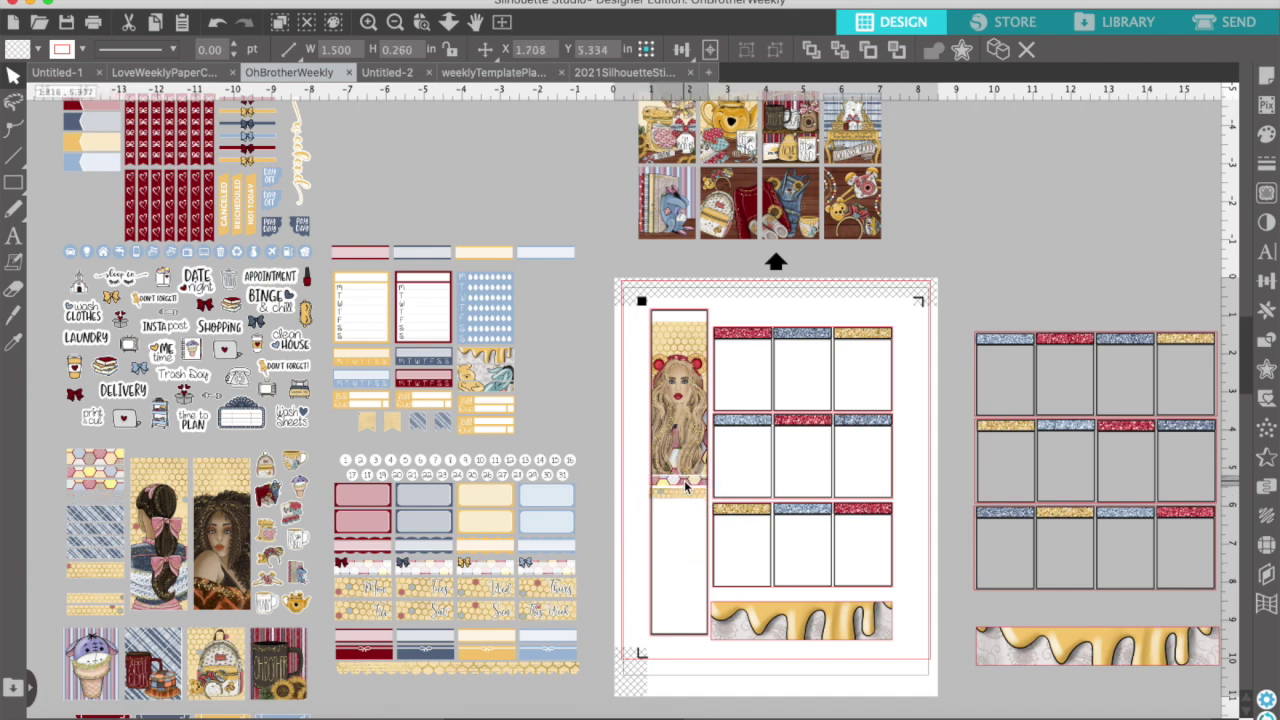
click(672, 526)
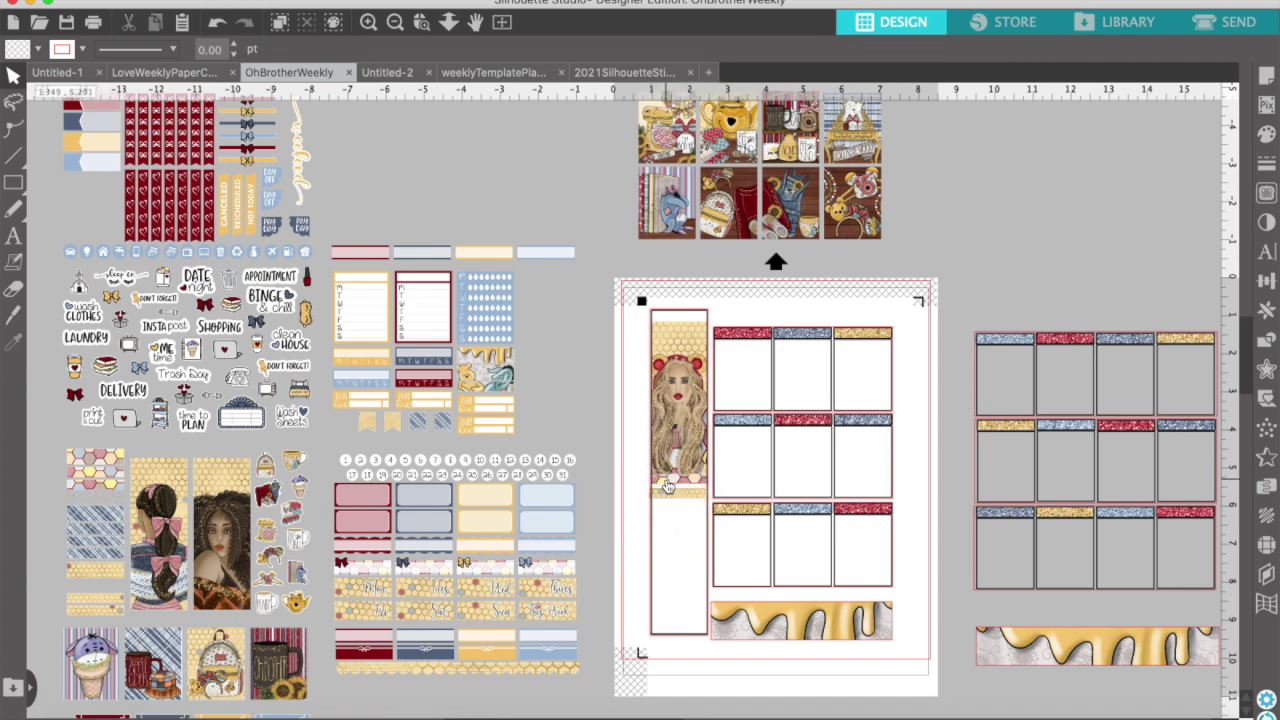
click(668, 486)
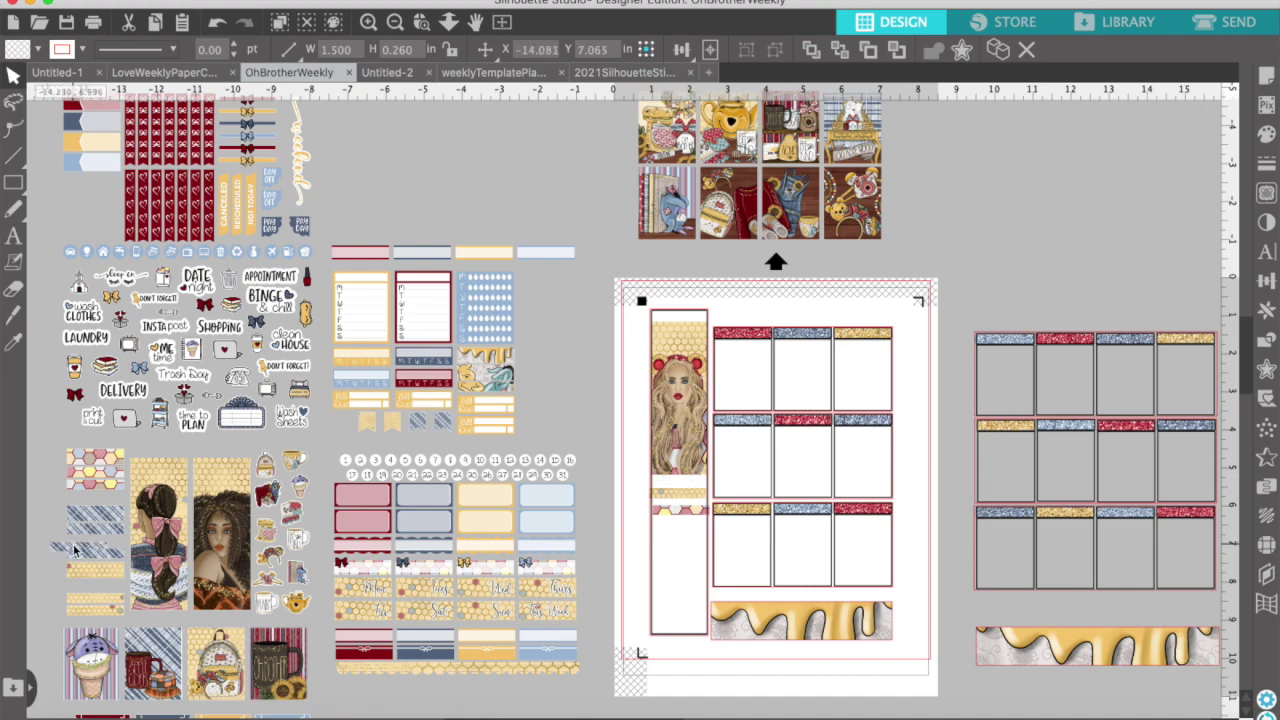
click(678, 511)
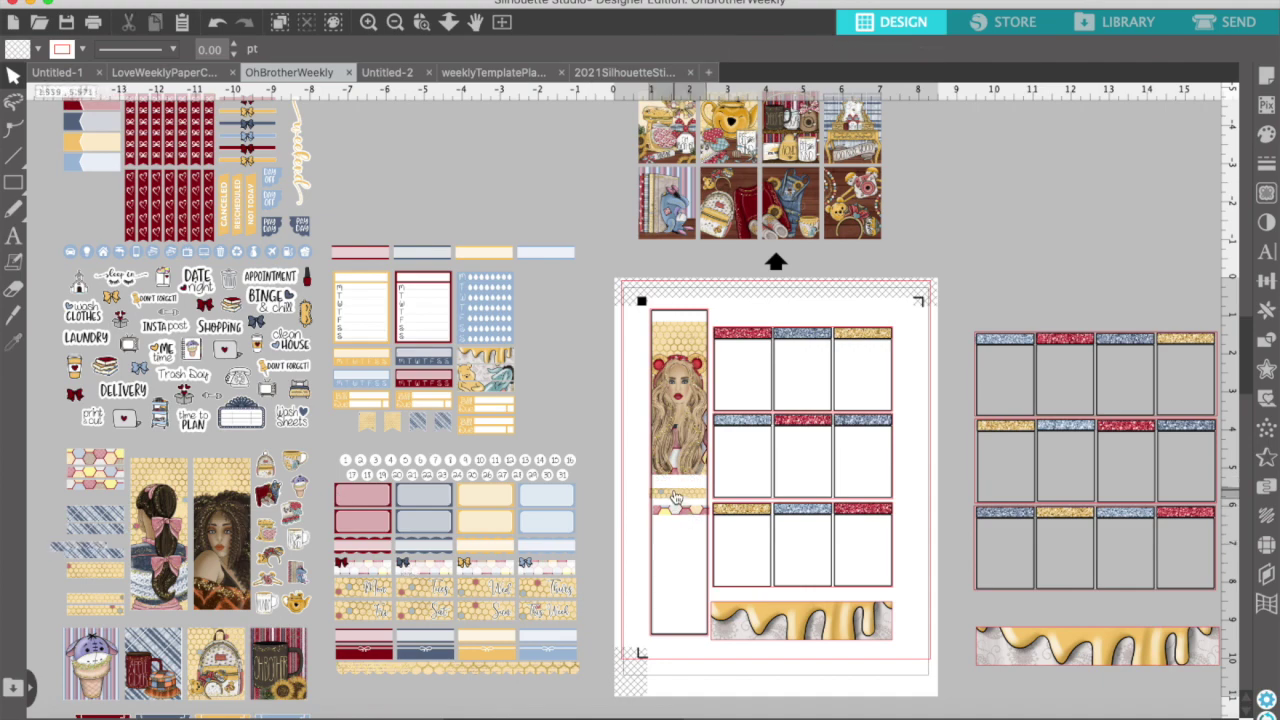
click(739, 340)
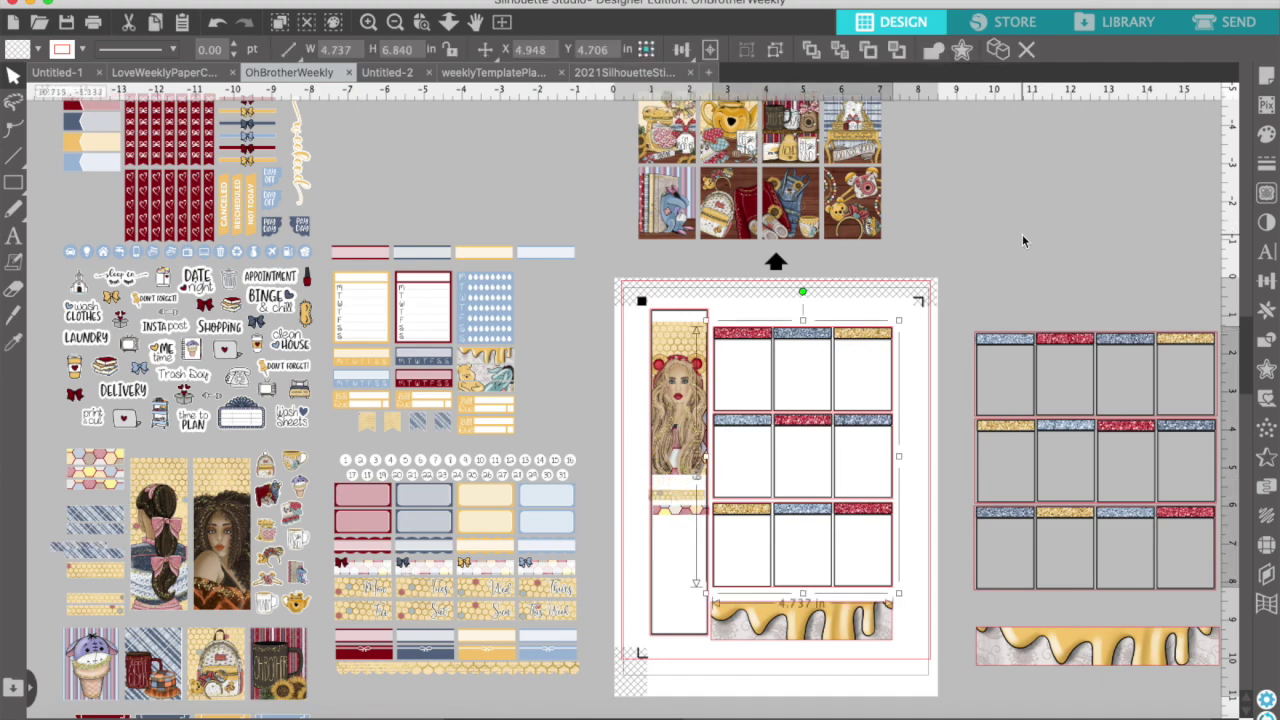
Duplicate the vertical red glitter strip, move the copy above the spare box grid and rotate it to horizontal
scroll(1022, 234, right, 10)
scroll(1022, 234, up, 2)
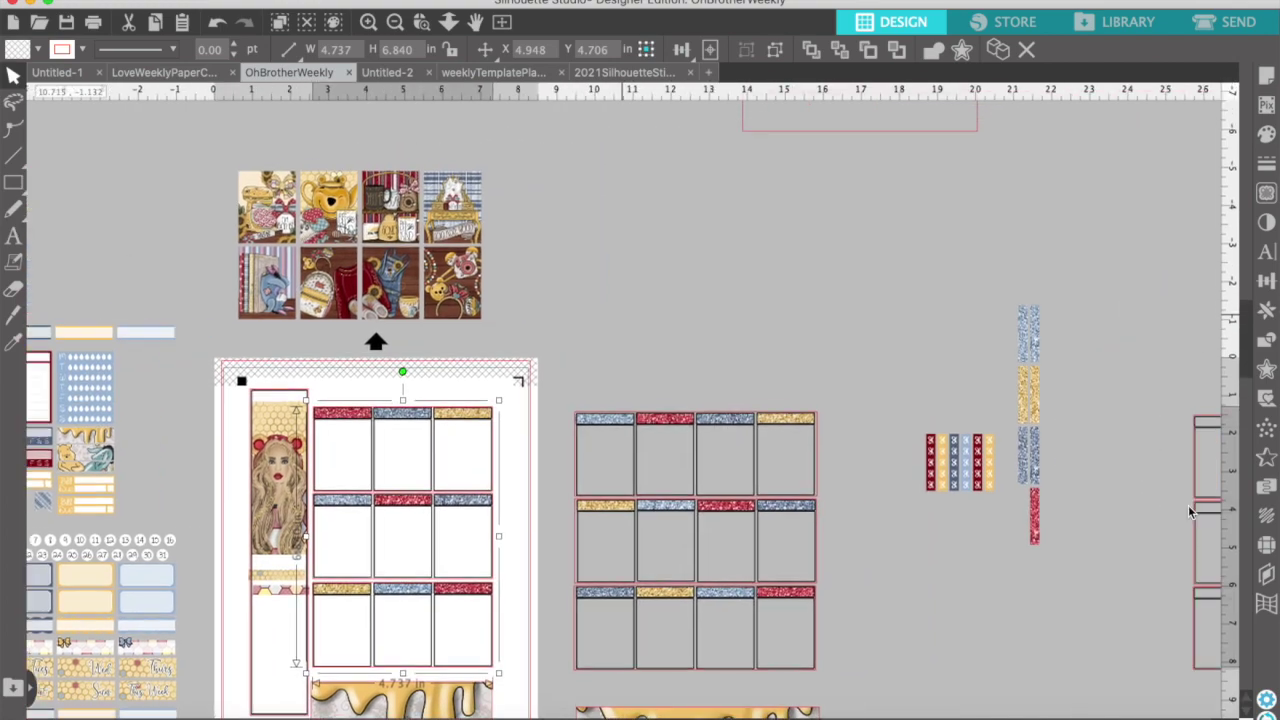
right_click(1035, 510)
click(1083, 626)
drag(1054, 517, 608, 341)
click(366, 2)
mouse_move(410, 69)
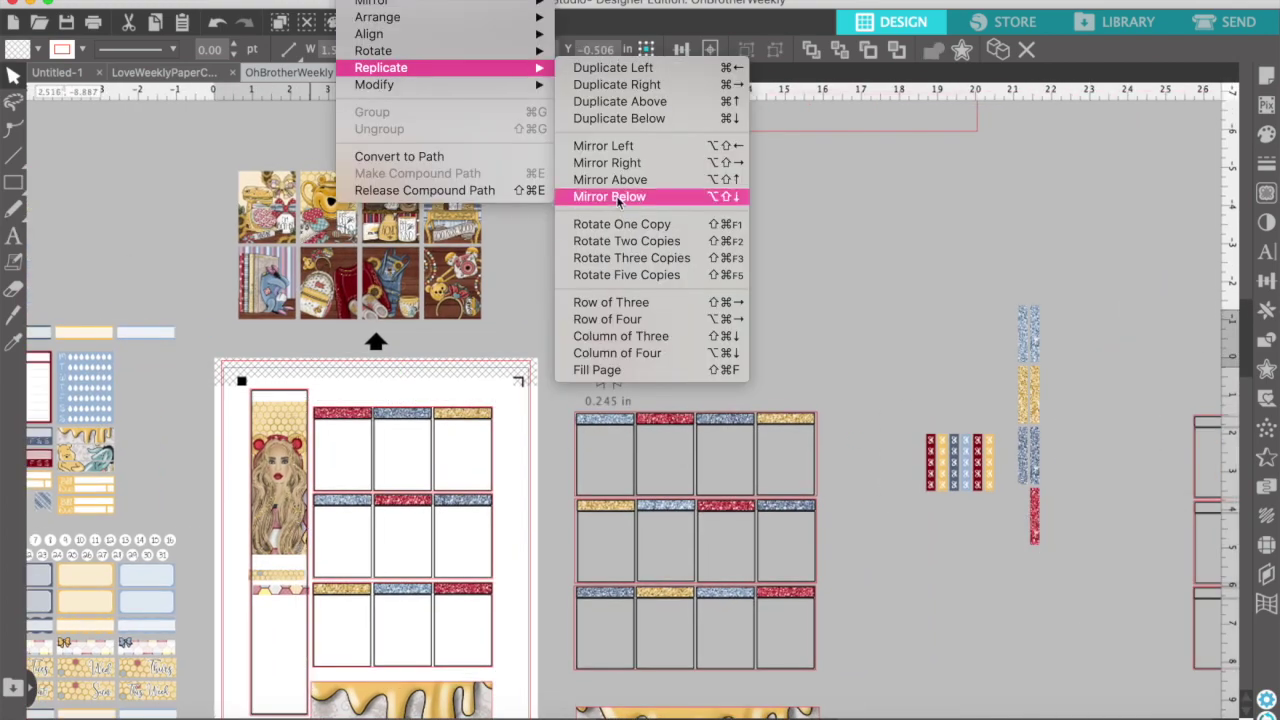
mouse_move(500, 52)
click(660, 118)
Place the red glitter strip directly beneath the girl image and size it to about 1.443 by 0.236 in
scroll(686, 306, left, 8)
scroll(686, 306, down, 3)
drag(735, 293, 288, 422)
click(369, 22)
click(369, 22)
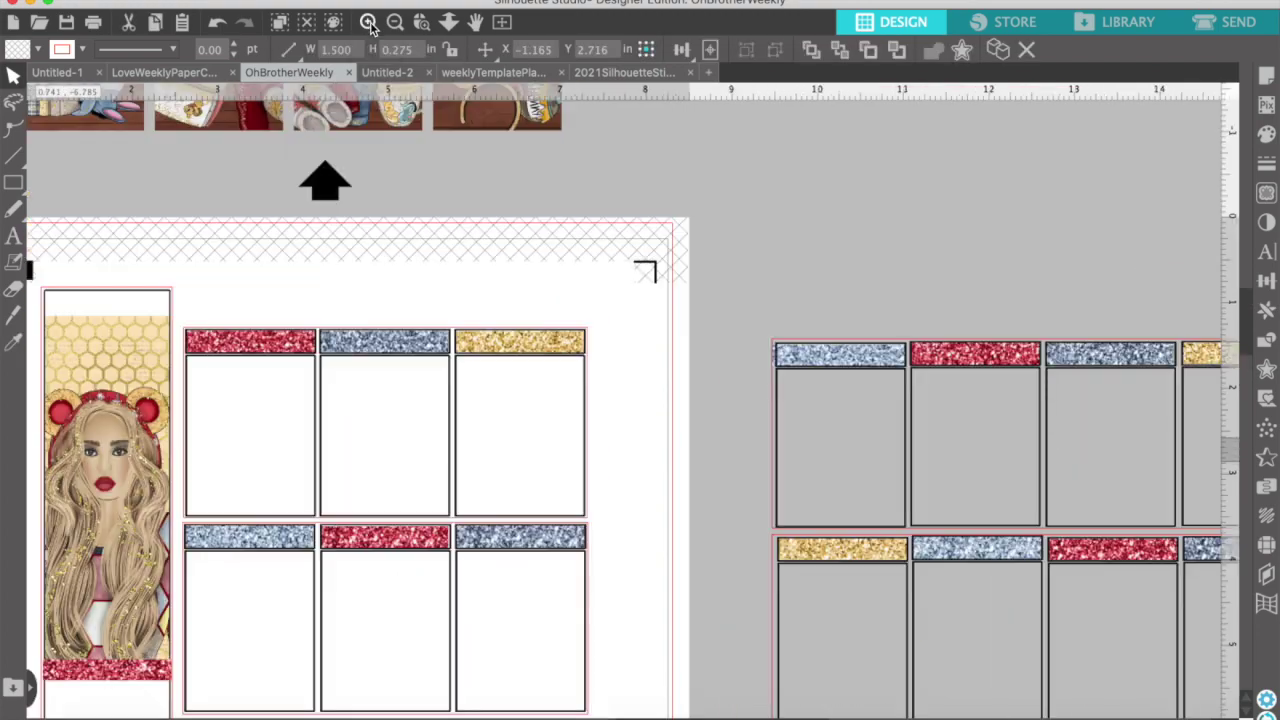
scroll(334, 391, left, 5)
scroll(334, 391, down, 3)
click(316, 587)
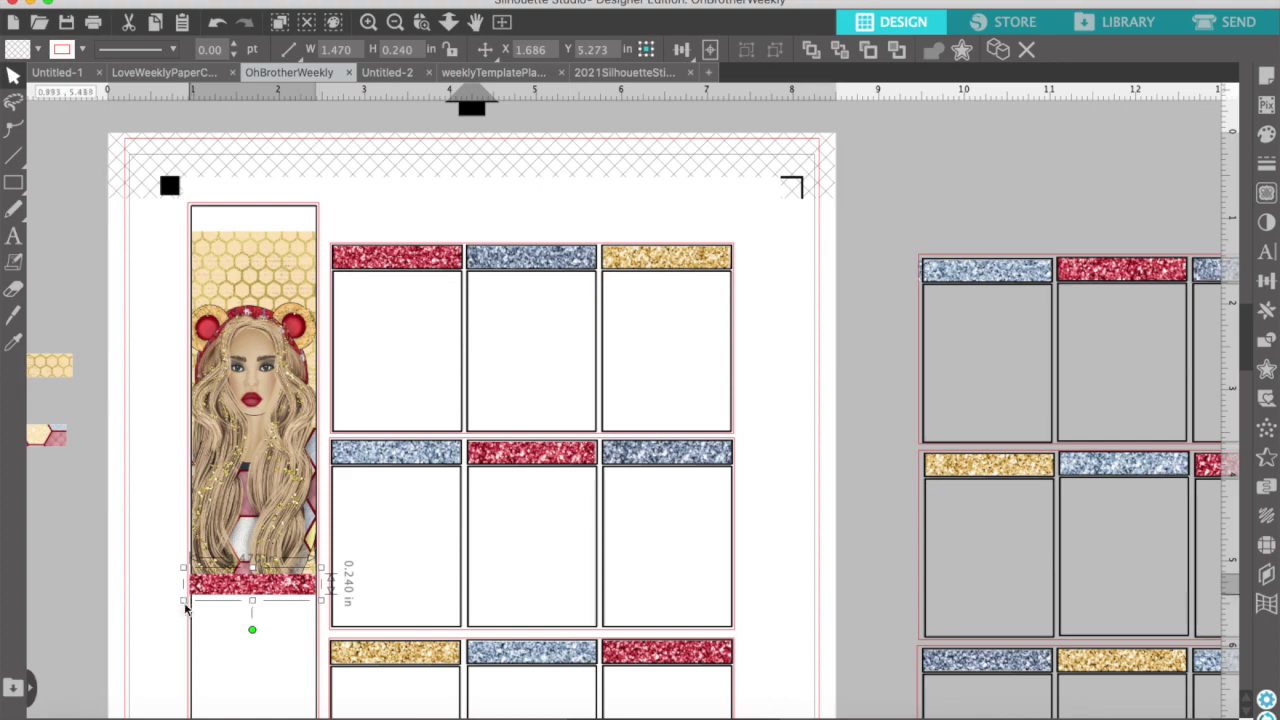
click(166, 560)
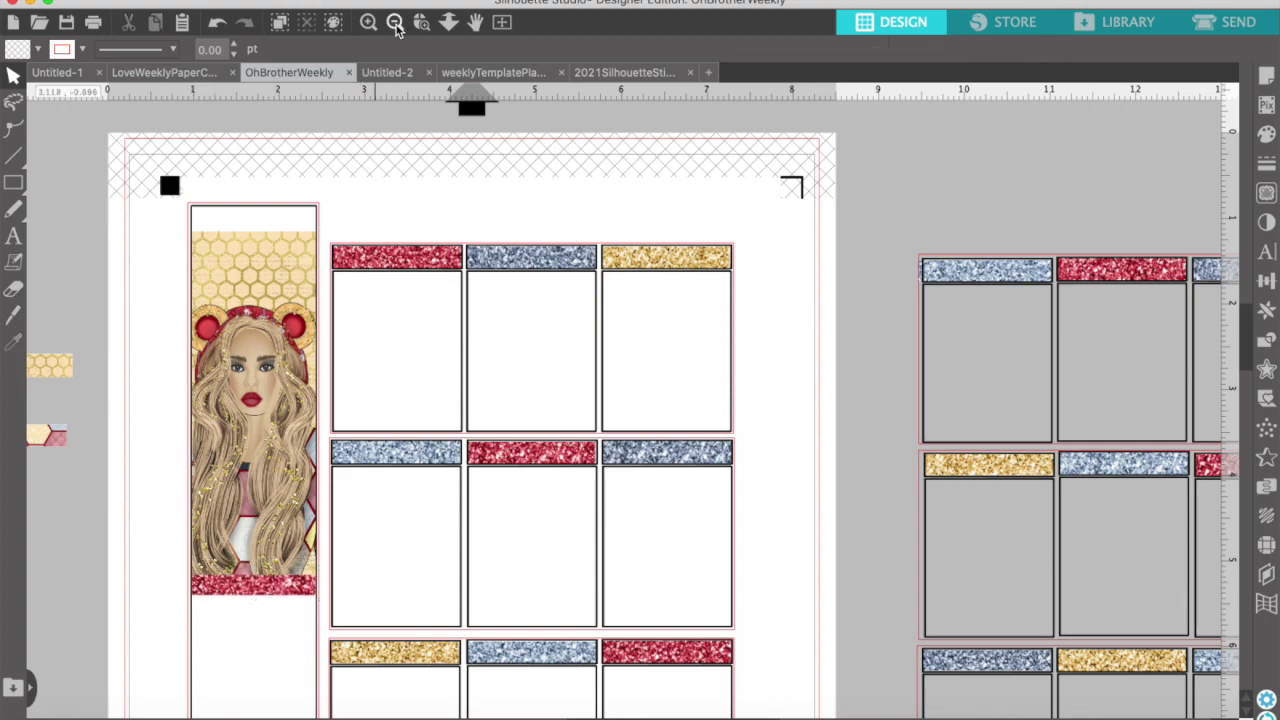
Move the yellow-framed M–S weekly list box from the kit into the sidebar beneath the red glitter strip
click(395, 23)
drag(154, 308, 473, 504)
key(Escape)
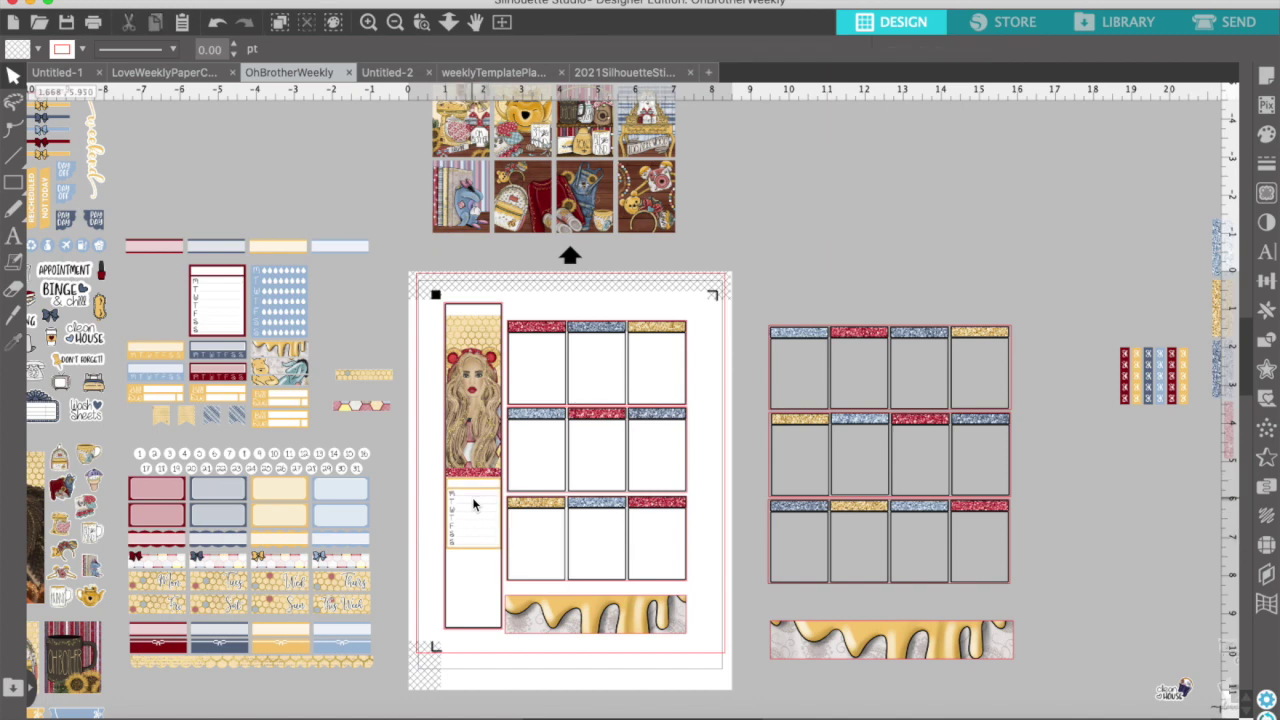
Duplicate the sidebar's red glitter strip and place the copy along the lower edge of the weekly list box
click(466, 474)
right_click(466, 473)
click(491, 593)
drag(482, 491, 465, 556)
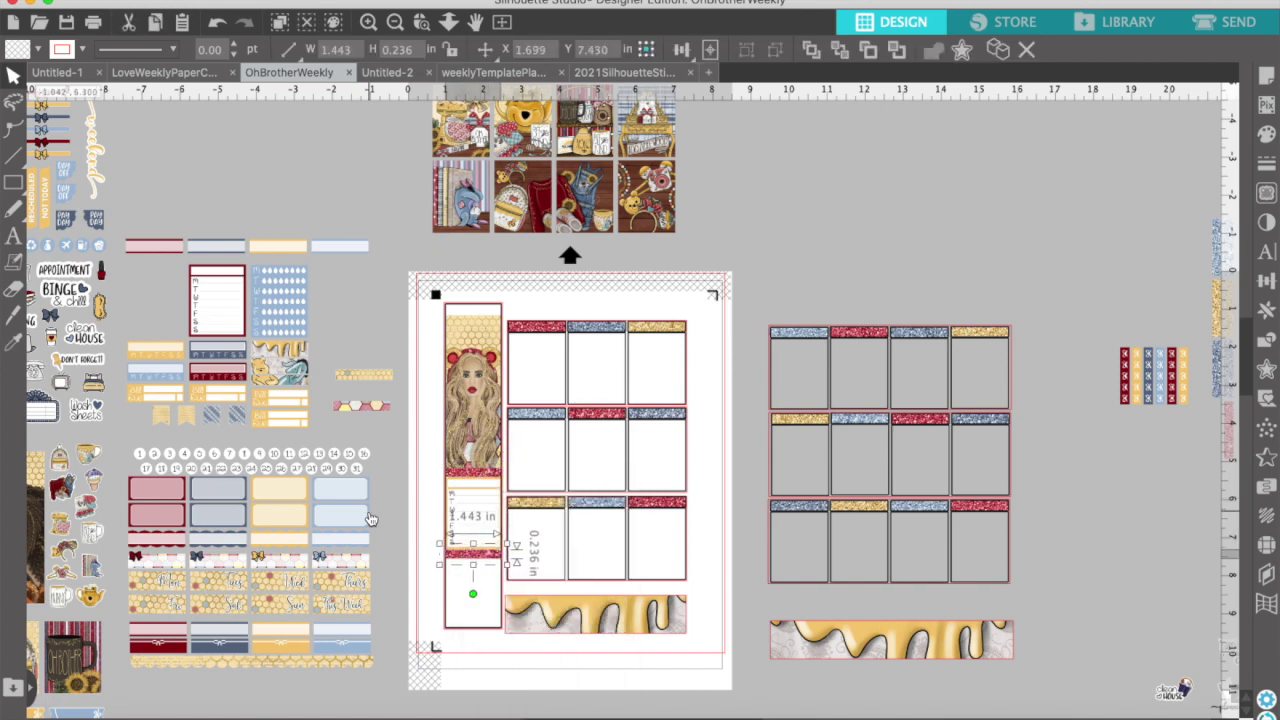
Move the dark Oh Brother mug box from the kit into the sidebar beneath the second glitter strip
scroll(370, 518, left, 5)
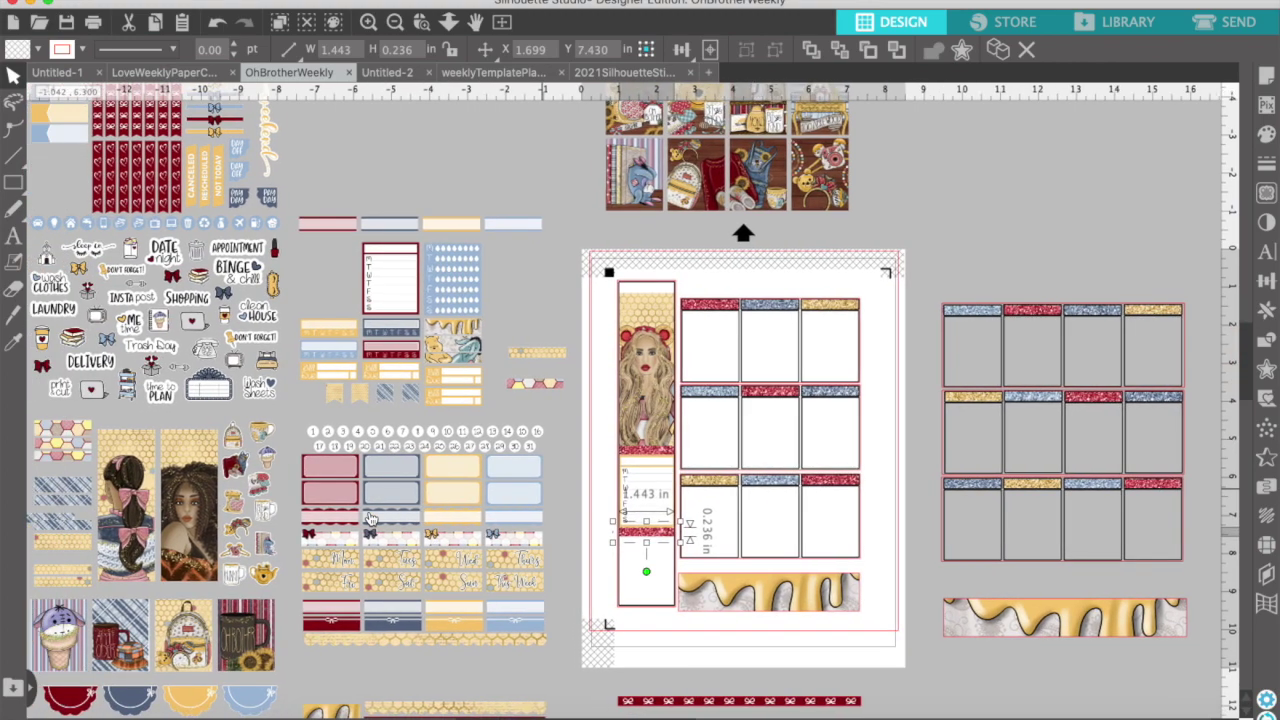
scroll(370, 518, right, 3)
scroll(336, 641, down, 2)
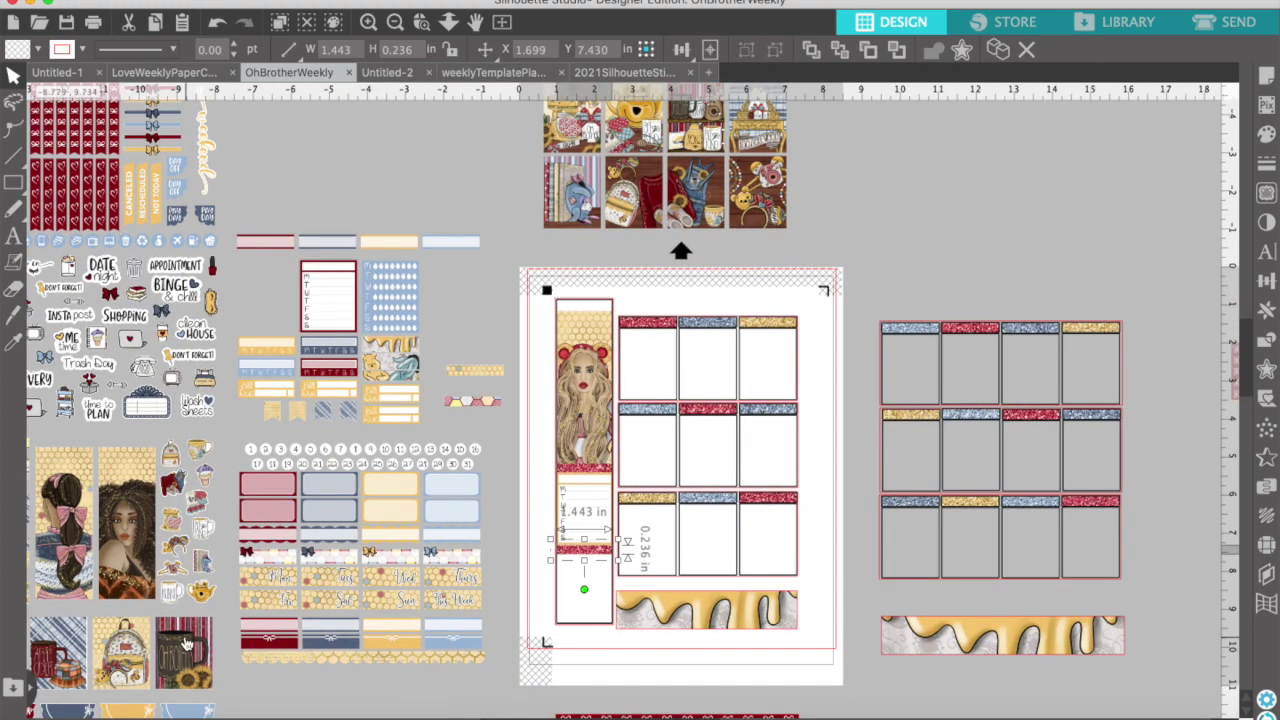
drag(190, 648, 590, 578)
key(Escape)
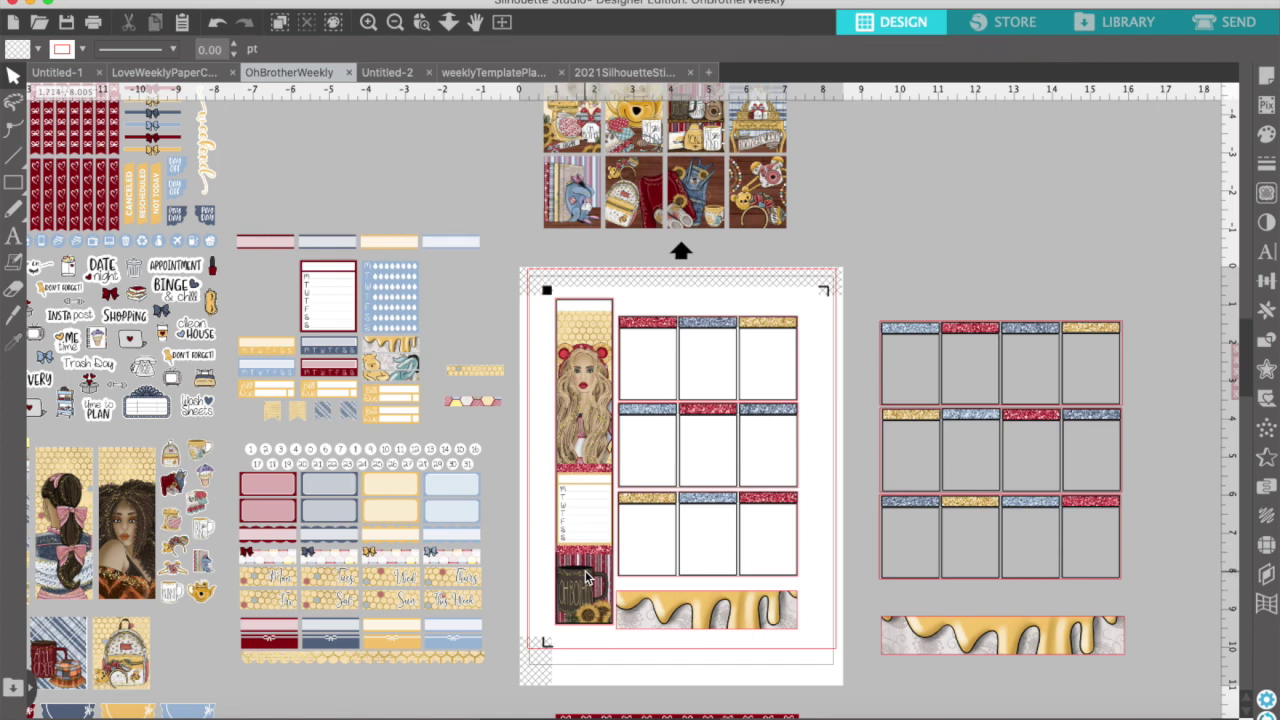
Bring the dark blue MTWTFSS tracker bar forward and place it over the lower end of the sidebar
drag(328, 350, 567, 620)
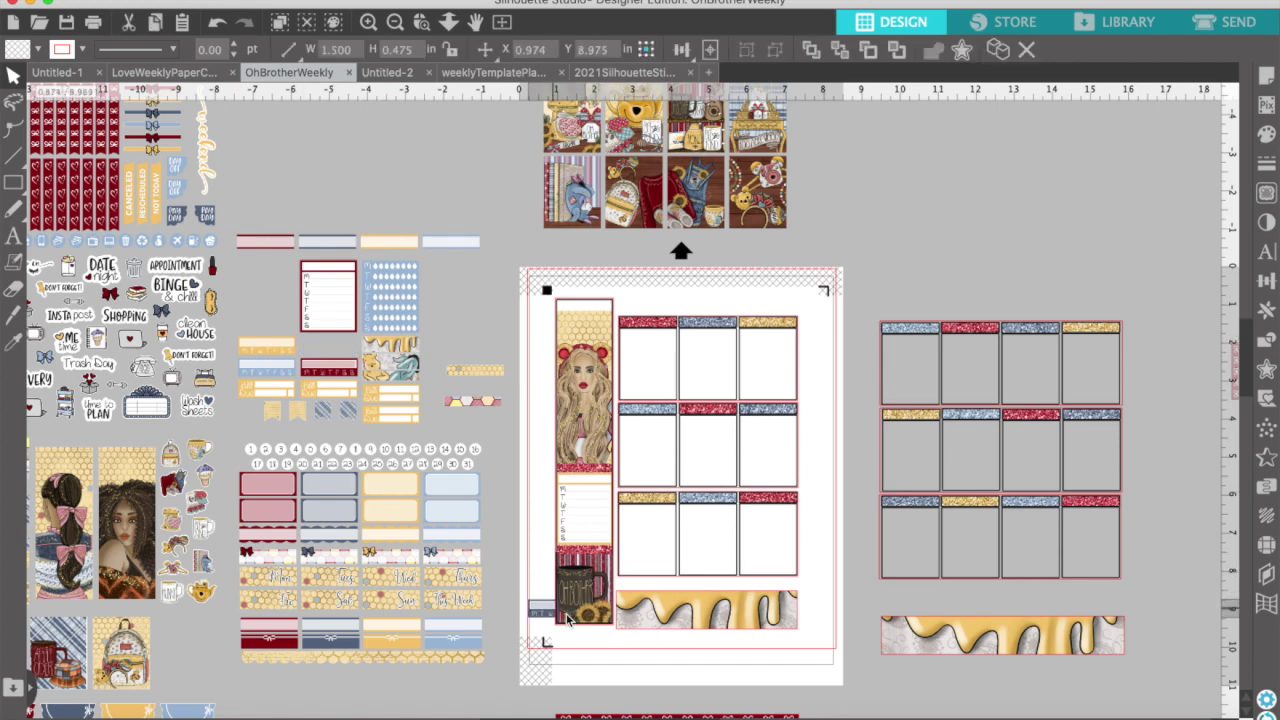
right_click(583, 641)
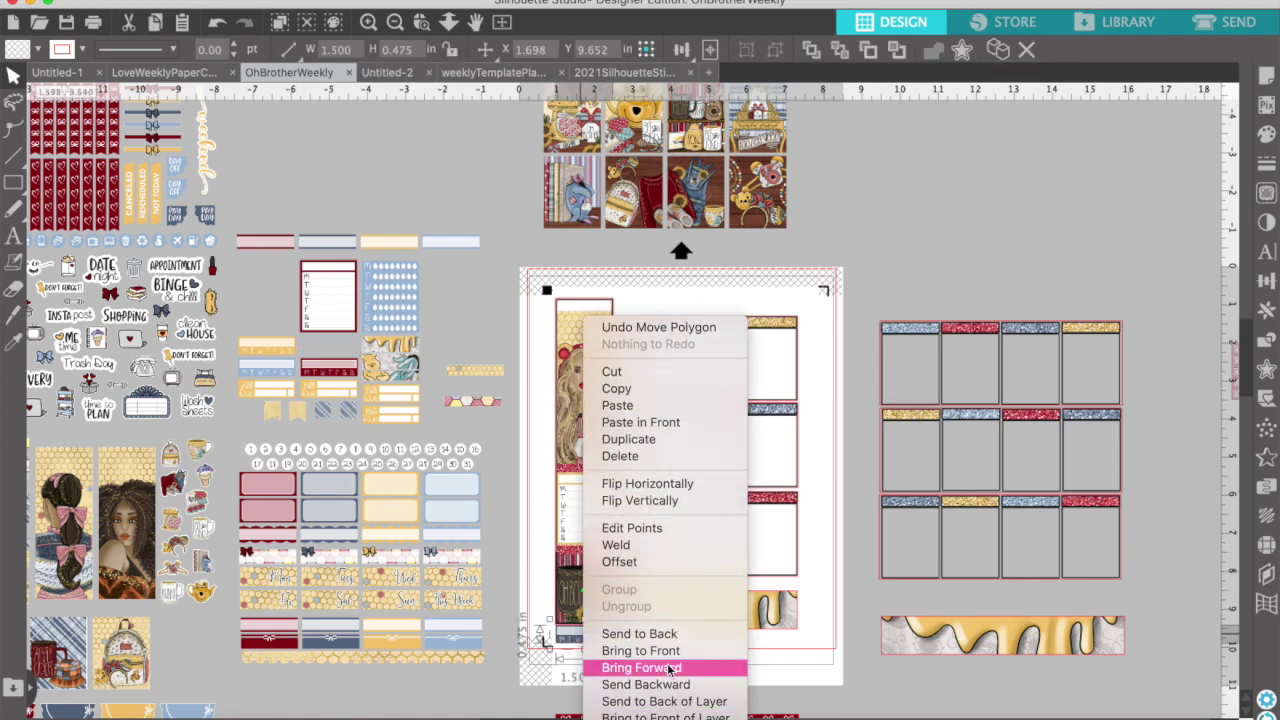
click(660, 668)
drag(593, 641, 583, 616)
Narrow the mug box and the blue tracker bar to about 1.479 in wide so both fit the sidebar frame
click(368, 22)
click(368, 22)
scroll(421, 371, down, 2)
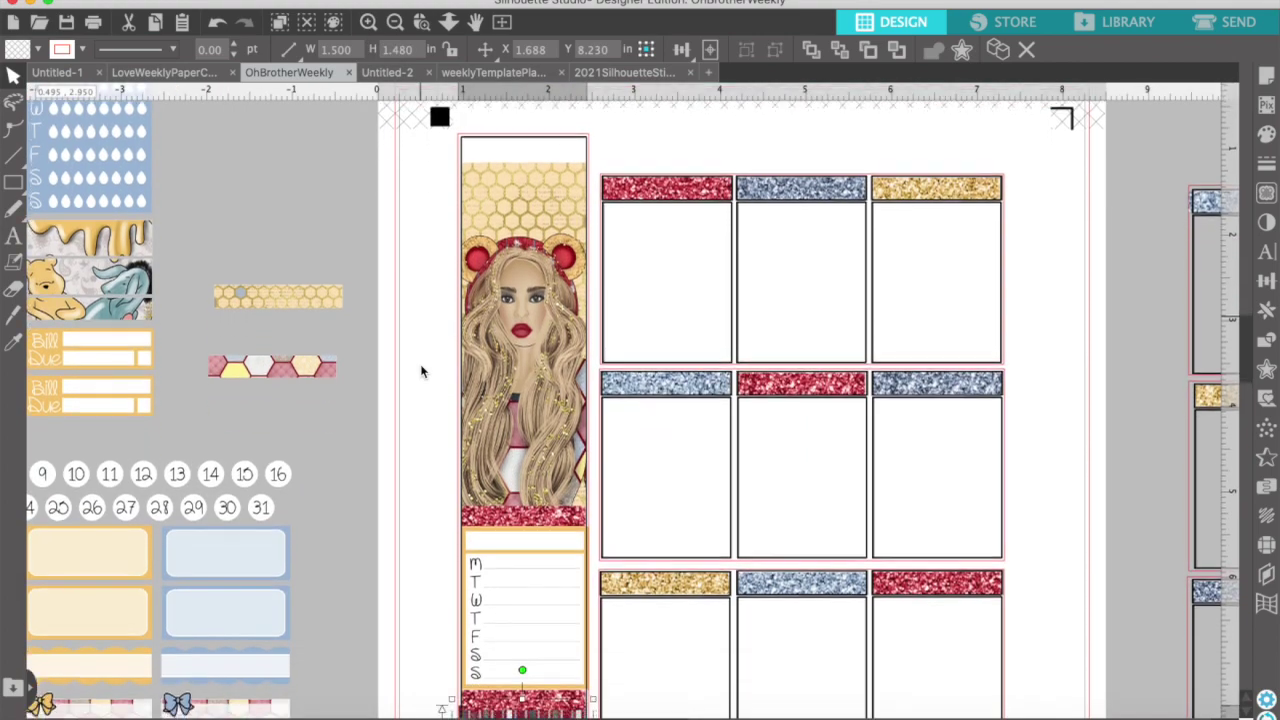
scroll(421, 371, down, 5)
drag(607, 526, 605, 526)
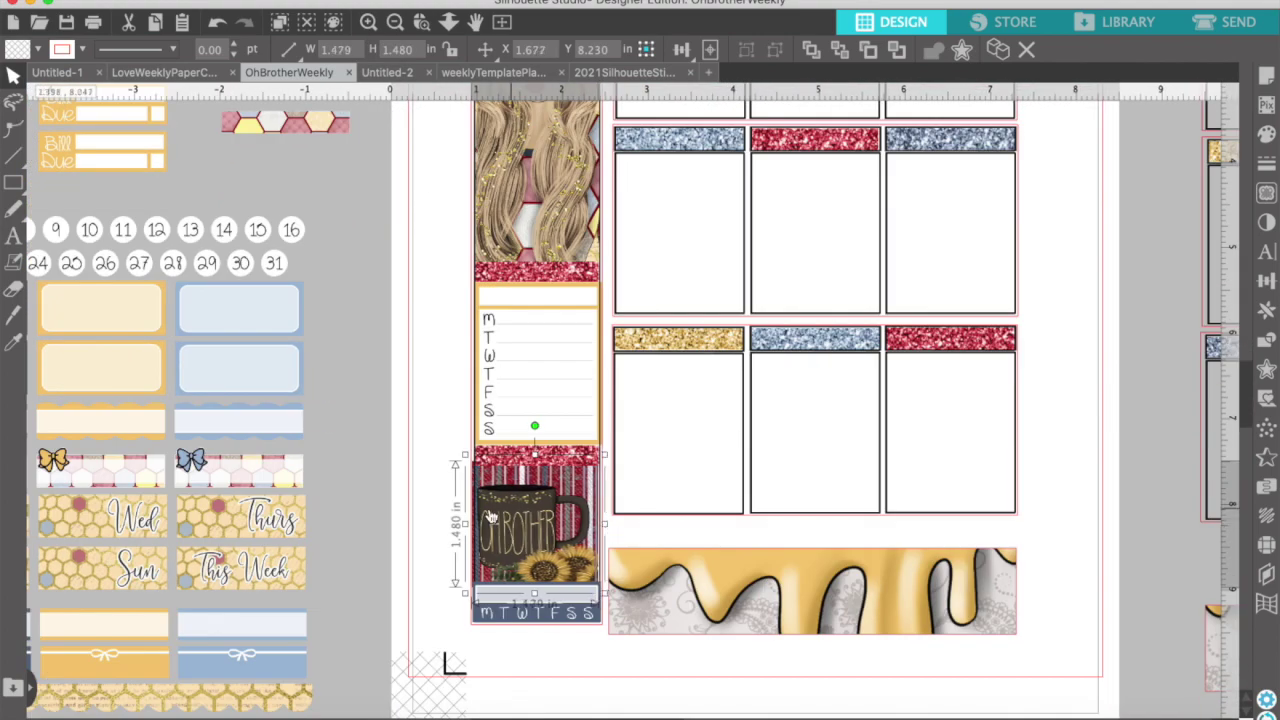
click(537, 606)
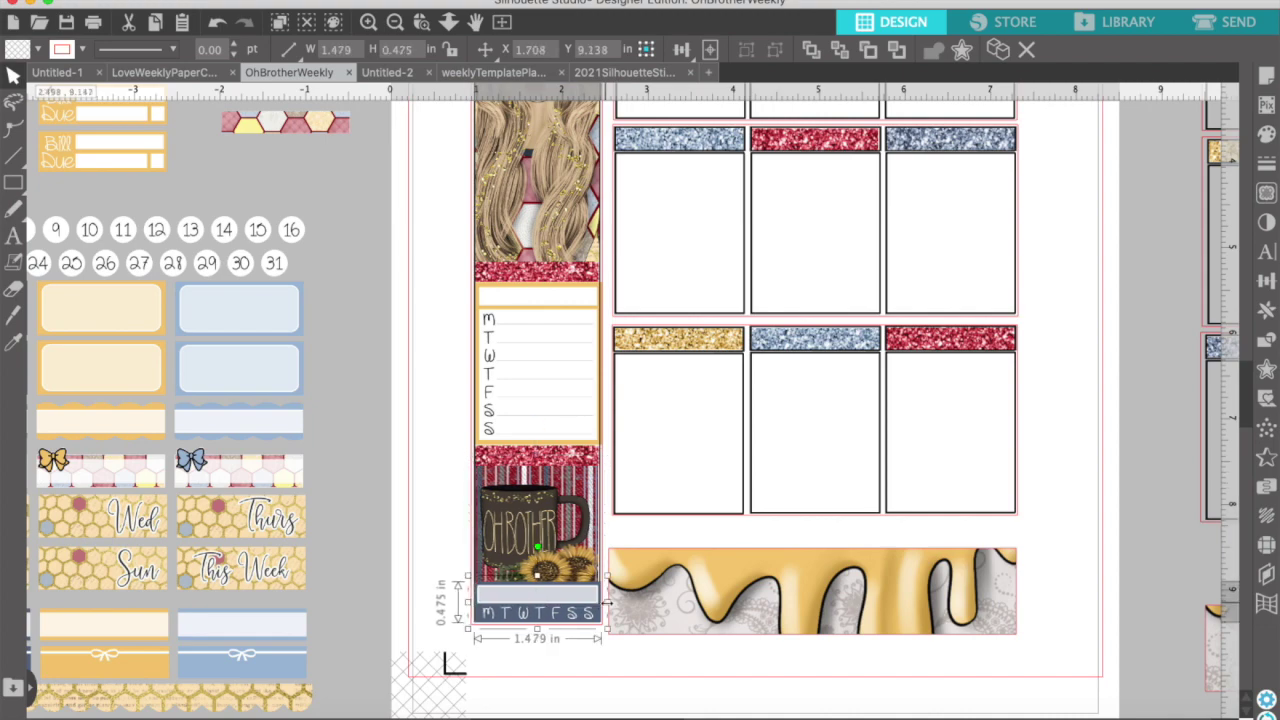
click(538, 462)
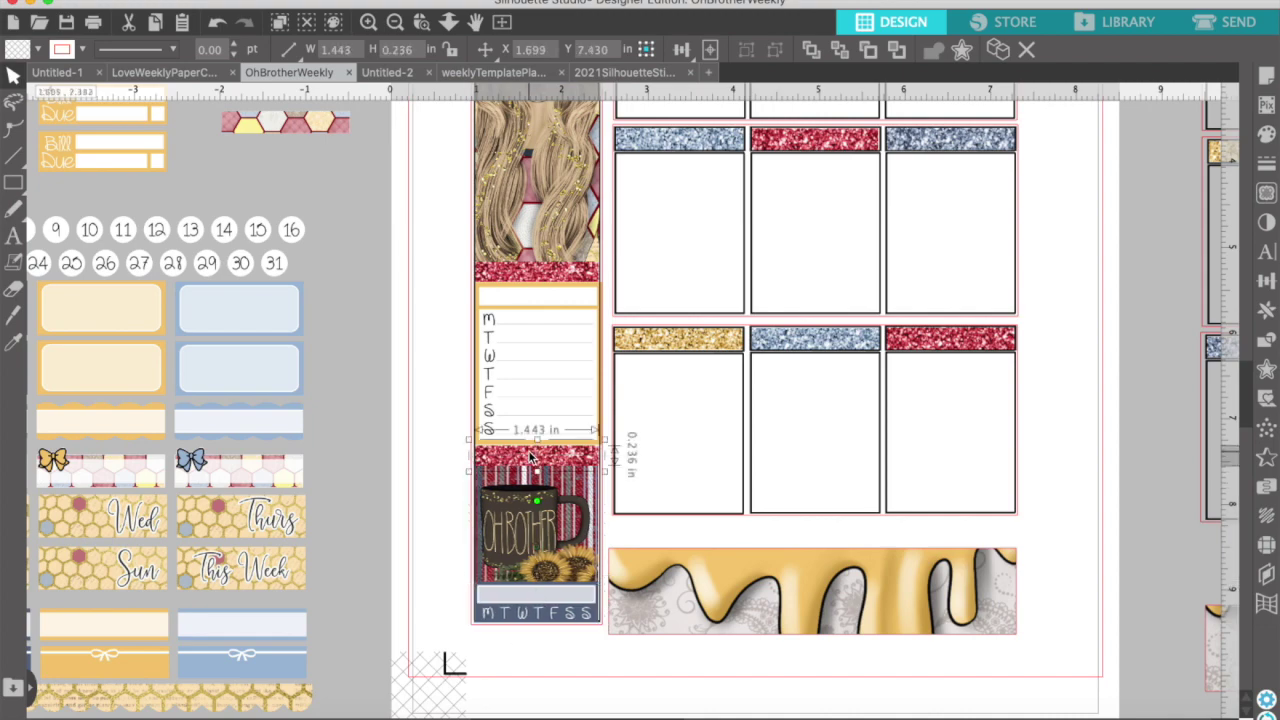
Place a duplicate red scalloped circle behind the sidebar's upper end and shorten the girl image to about 3.834 in tall
click(395, 22)
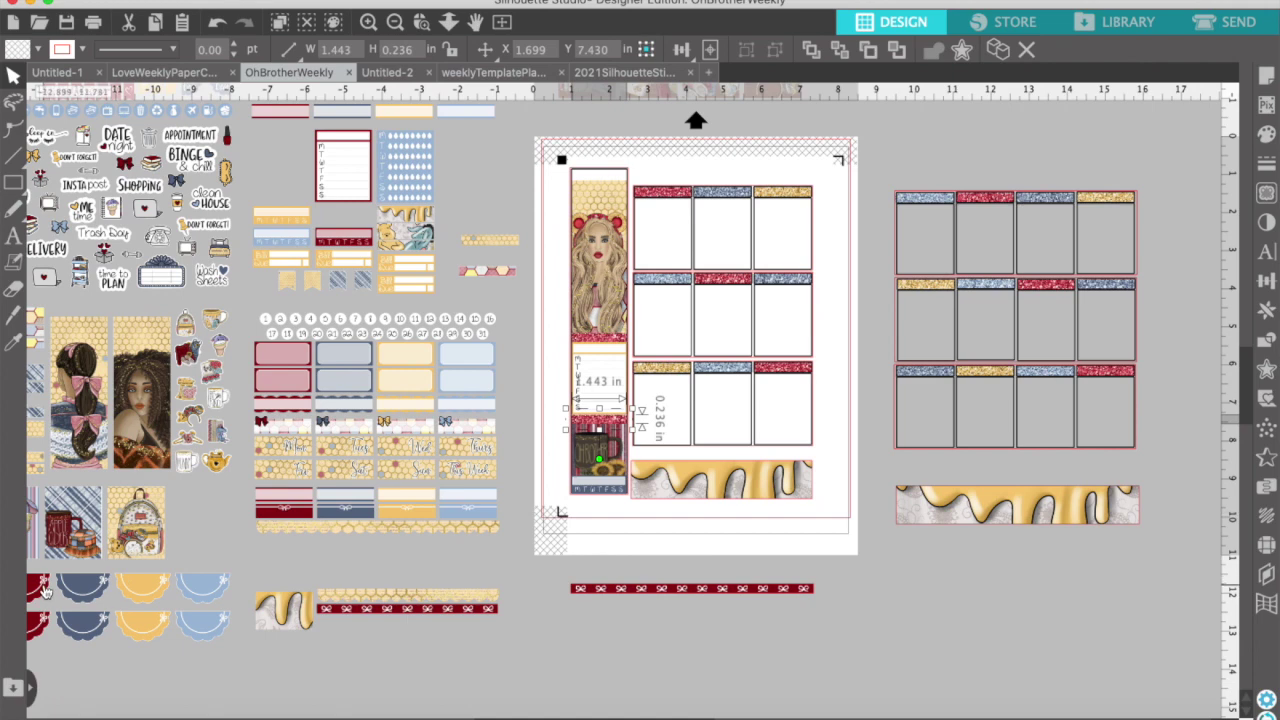
right_click(44, 591)
click(85, 620)
drag(36, 592, 594, 186)
right_click(590, 186)
click(641, 499)
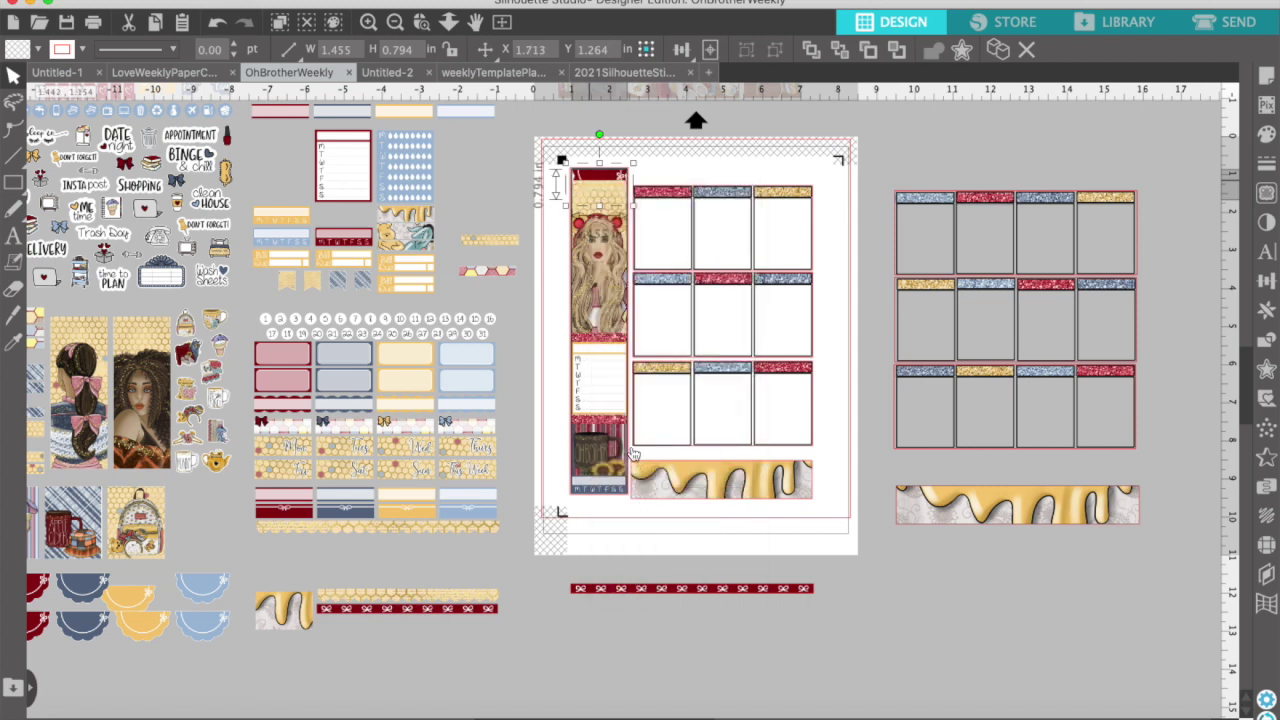
click(618, 302)
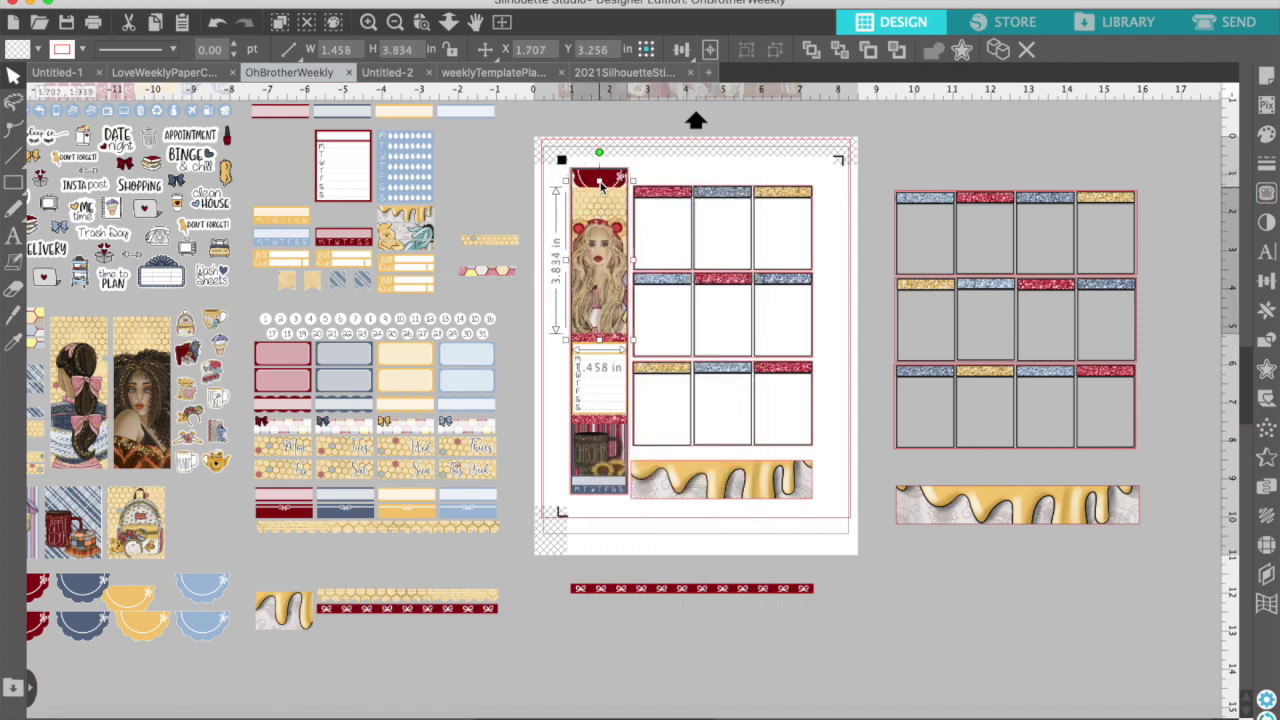
click(661, 168)
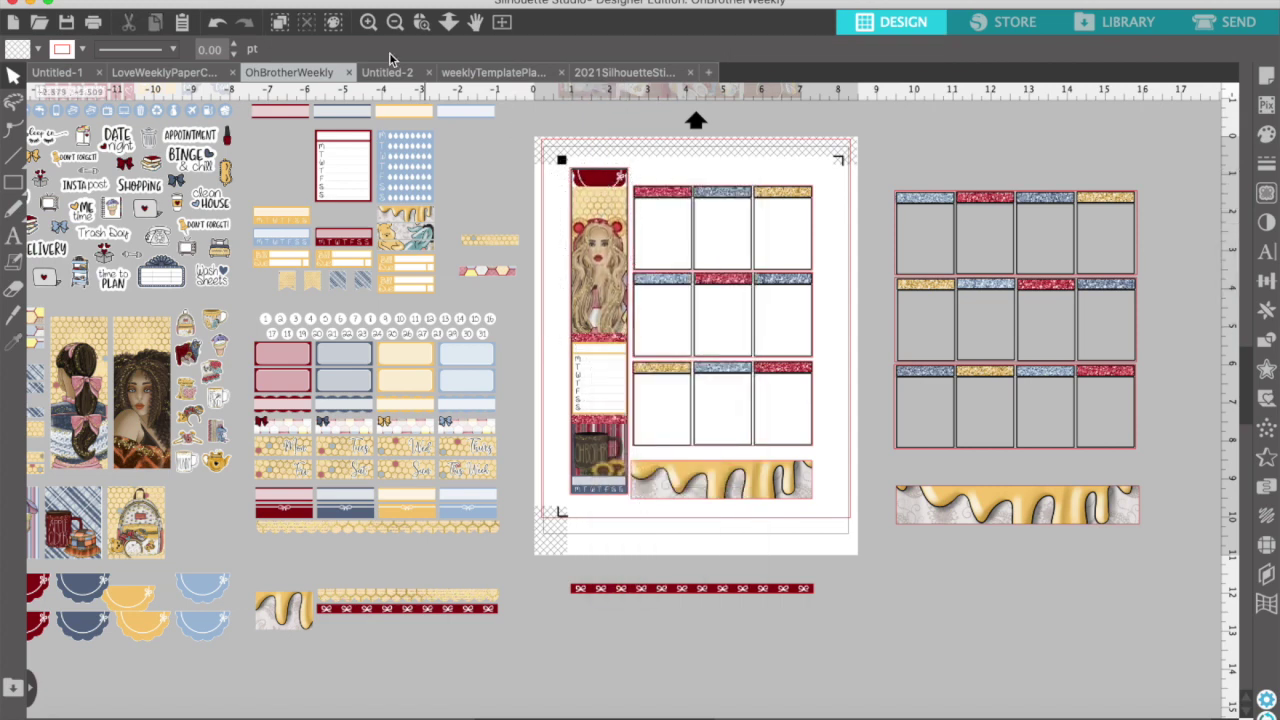
Examine the kit's remaining stickers, washi strips, full boxes and icons beside the page
click(369, 22)
click(369, 22)
scroll(306, 350, left, 2)
scroll(305, 343, left, 15)
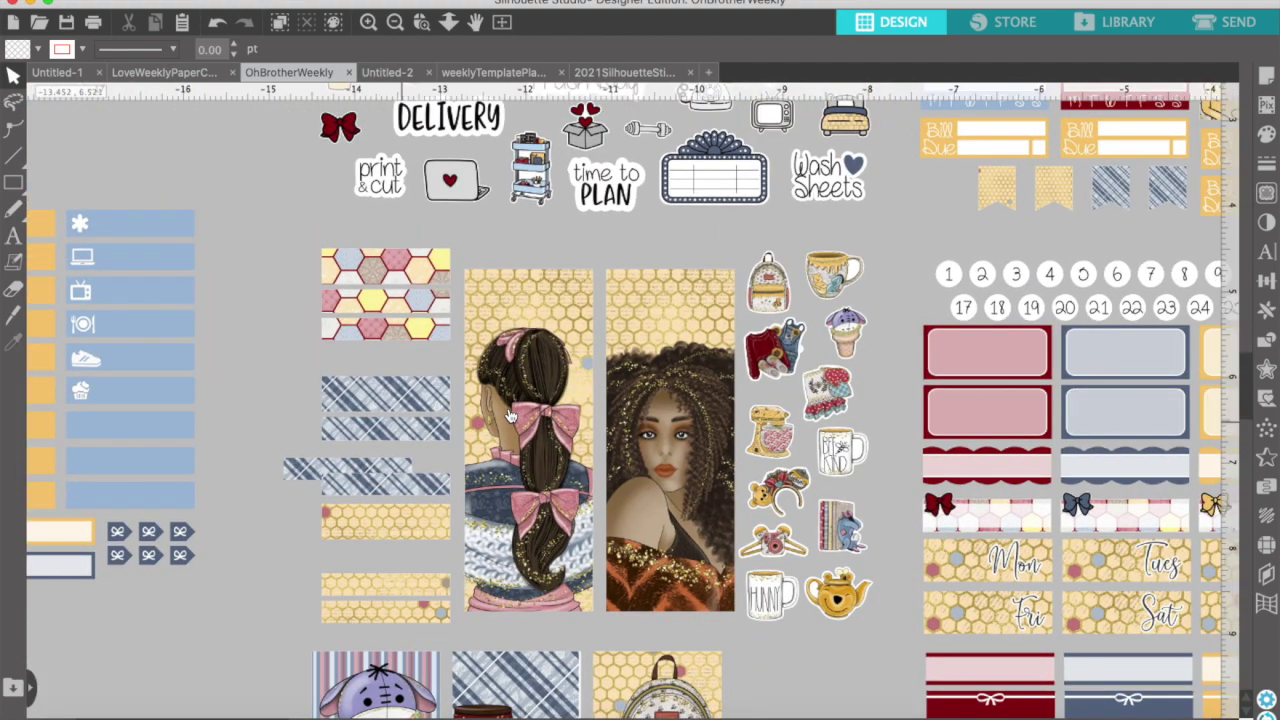
scroll(510, 415, down, 2)
scroll(510, 415, right, 2)
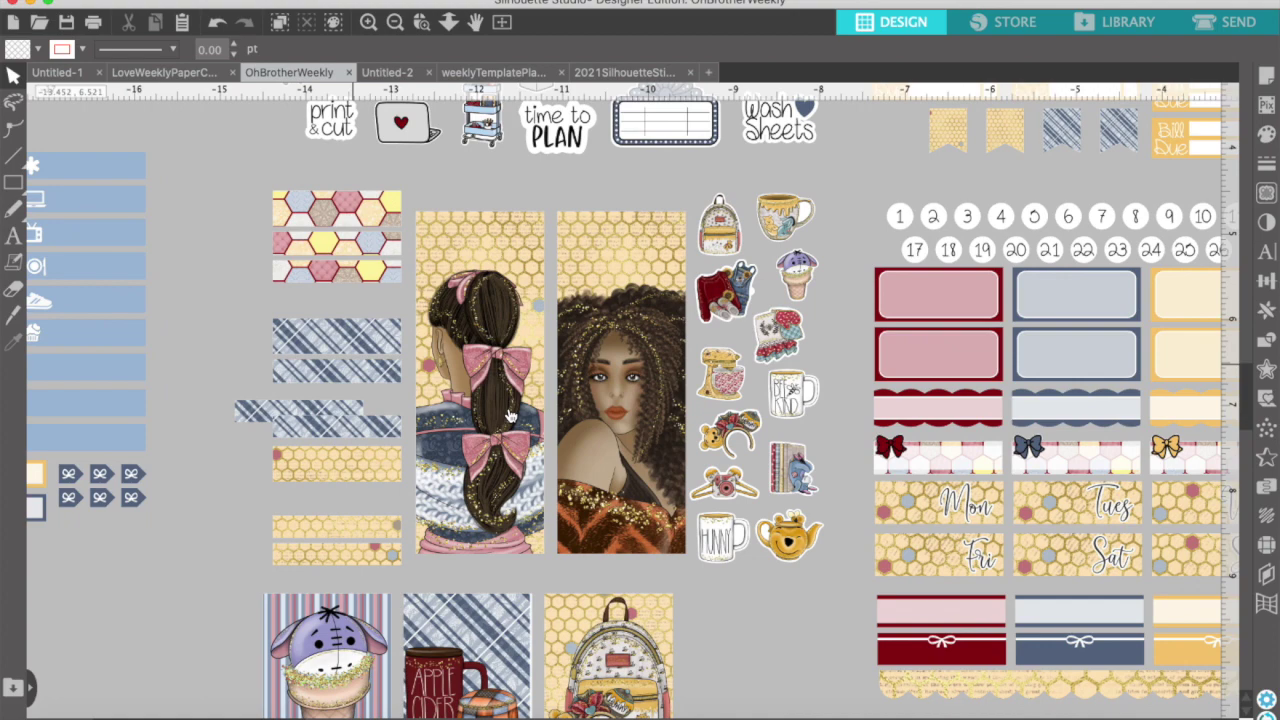
scroll(510, 415, down, 3)
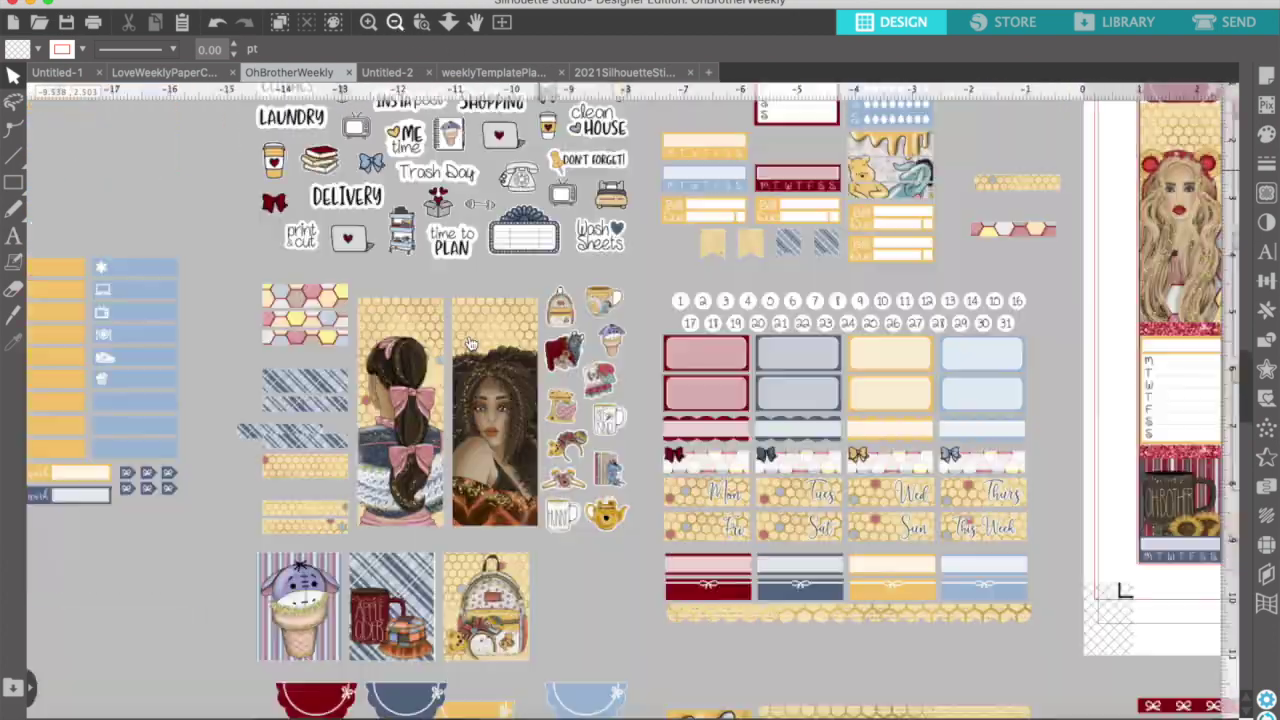
scroll(471, 344, up, 5)
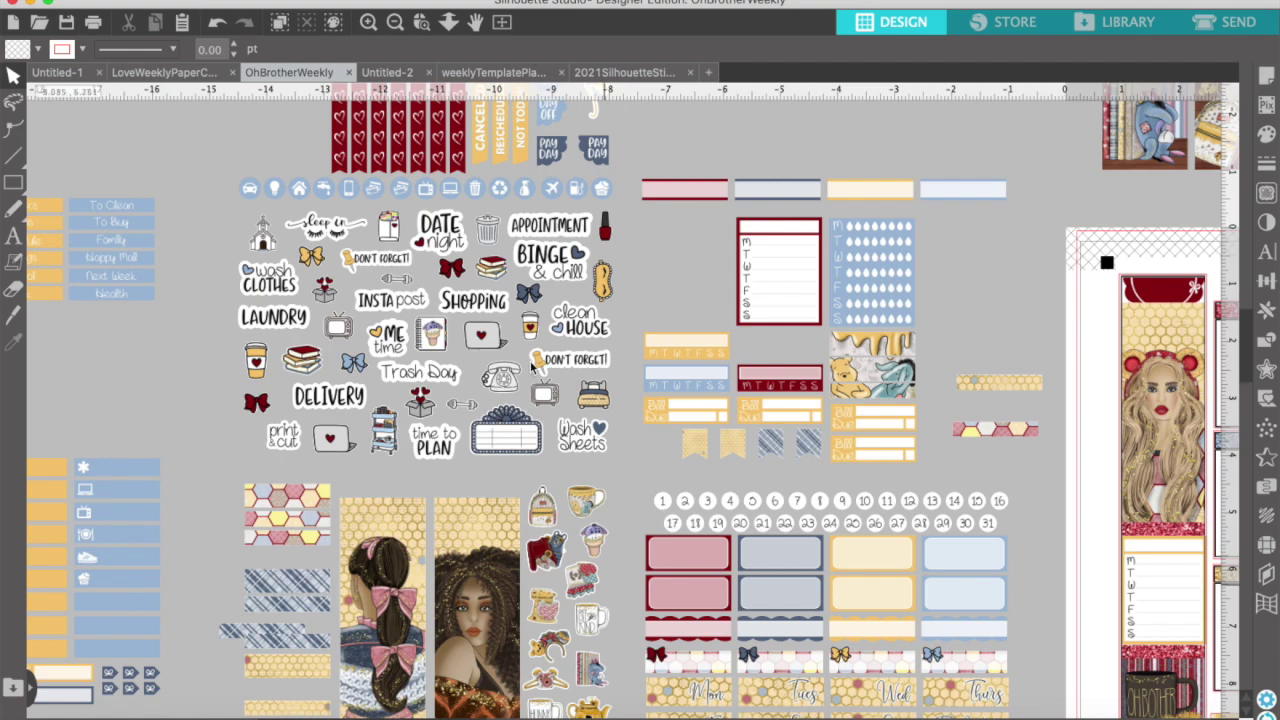
click(396, 22)
scroll(548, 329, right, 6)
scroll(548, 329, up, 1)
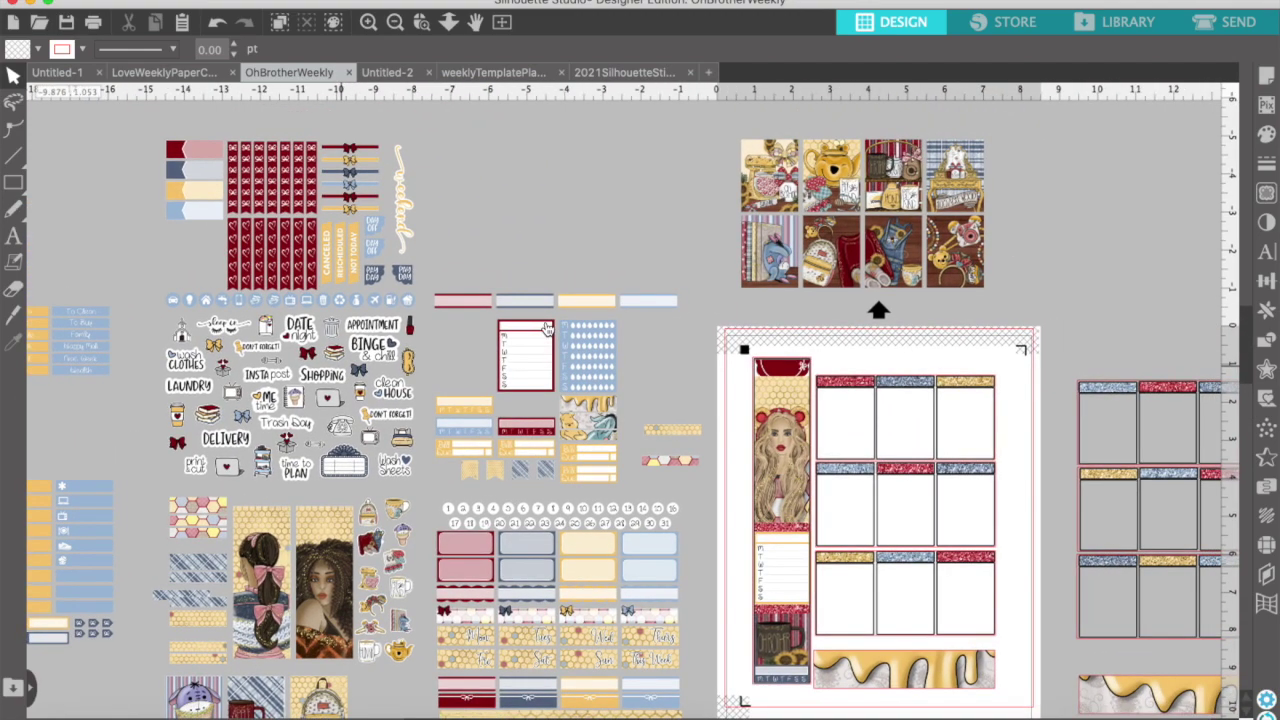
Move the honeycomb weekday headers from the kit to the empty area beside the full-box artwork
scroll(546, 328, right, 1)
drag(400, 634, 637, 669)
drag(528, 656, 1096, 252)
Move the numbered date circles out of the kit and place them below the weekday headers
drag(407, 498, 659, 525)
right_click(611, 516)
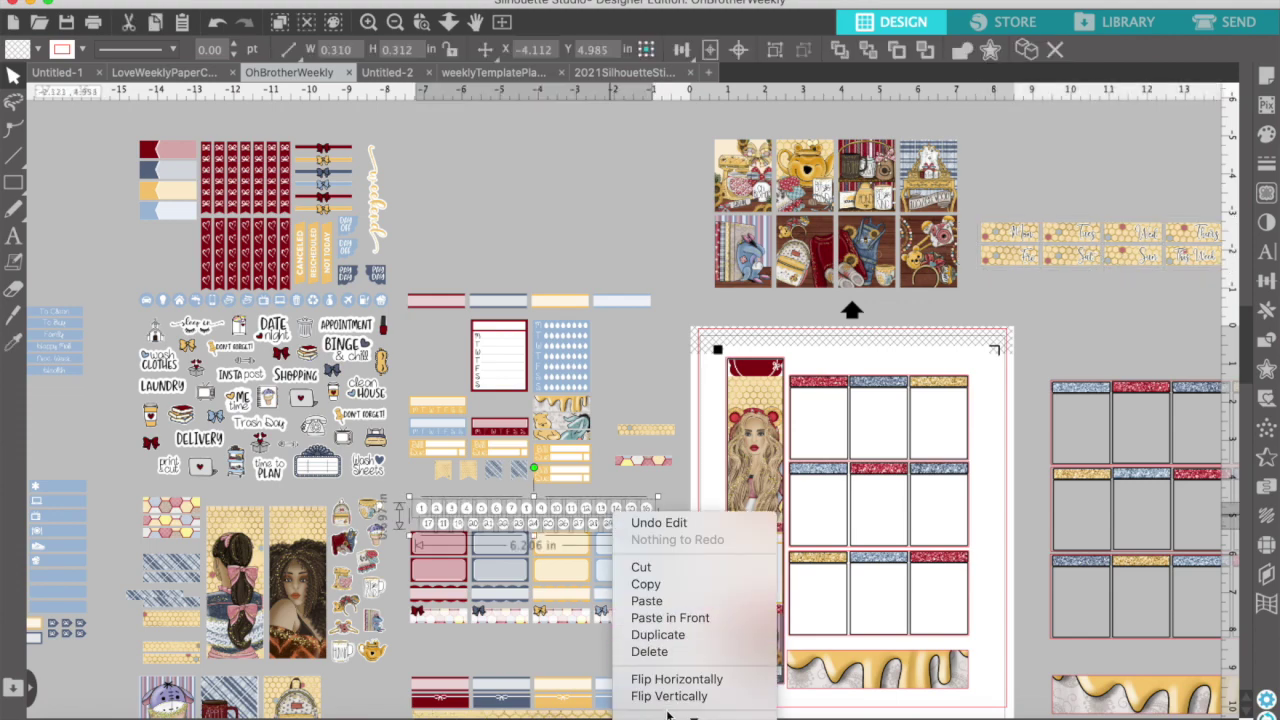
click(685, 650)
drag(554, 524, 1136, 307)
scroll(1136, 307, right, 4)
Give all the weekday headers a red outline
drag(838, 231, 1120, 297)
click(83, 50)
click(112, 98)
click(896, 203)
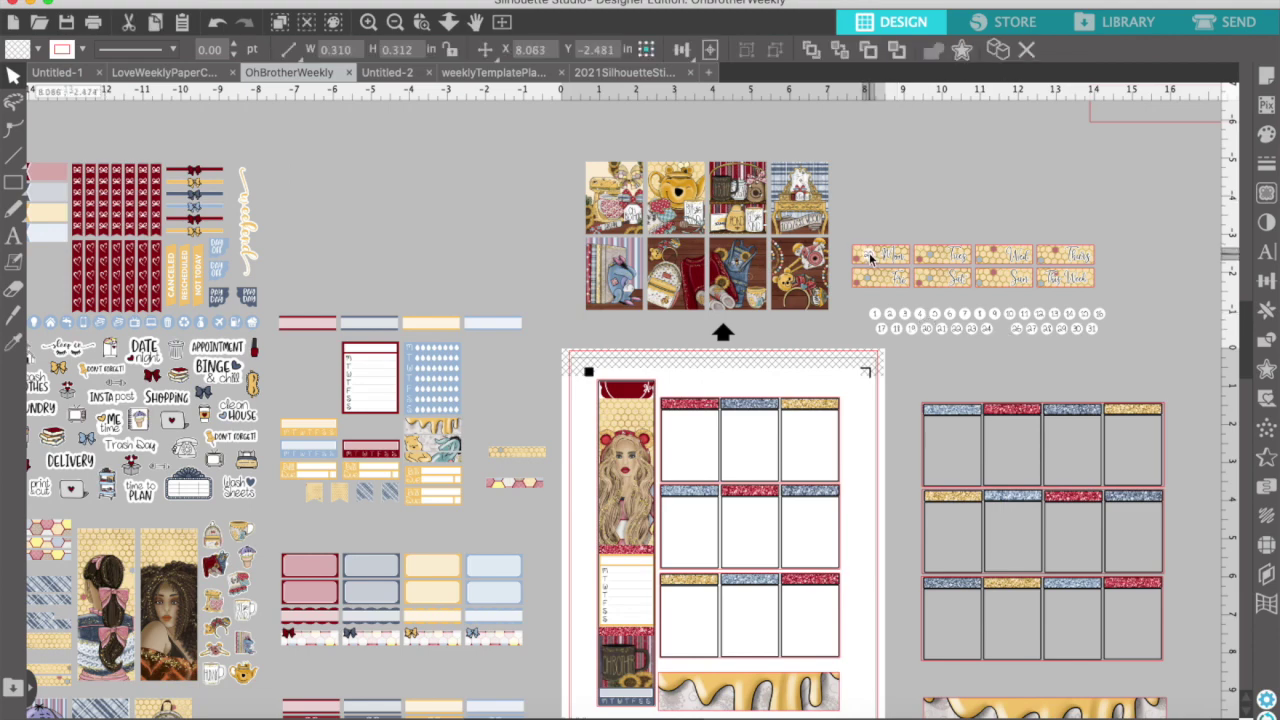
Place date circles 25, 26, 27 and 28 on the Mon, Tues, Wed and Thurs headers
scroll(726, 285, up, 3)
scroll(726, 283, up, 5)
scroll(726, 283, right, 8)
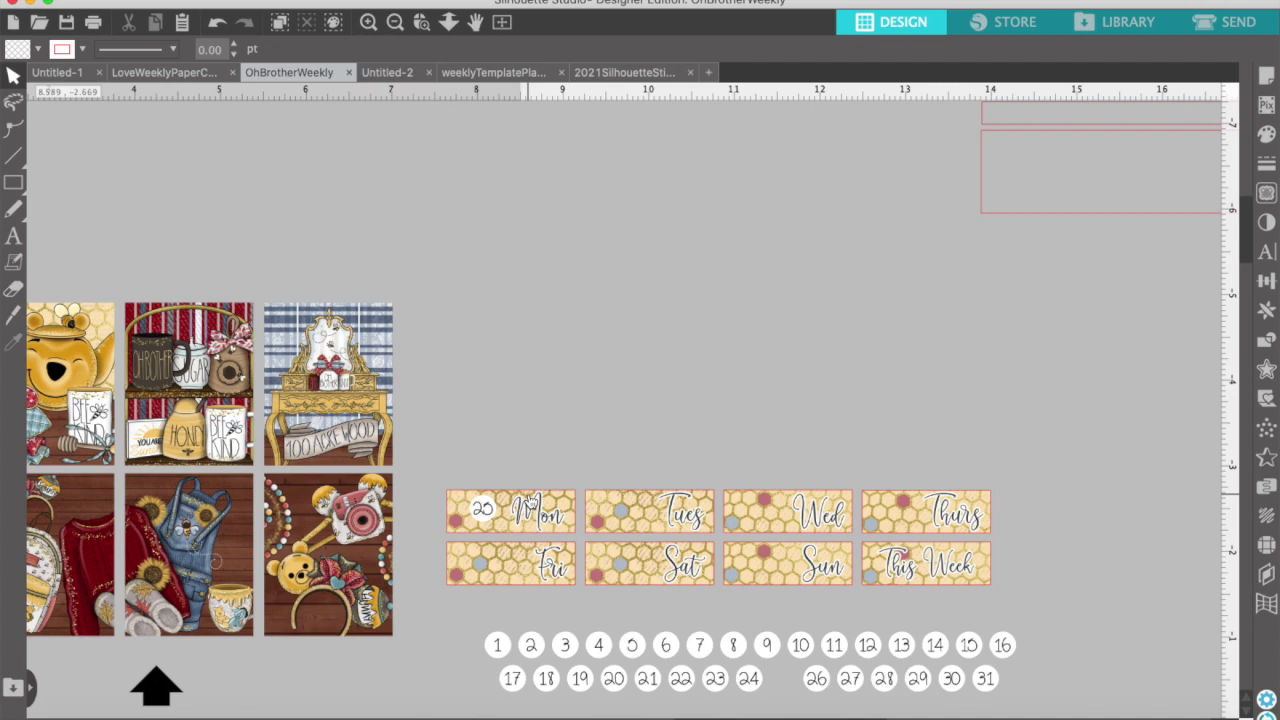
click(487, 513)
drag(816, 679, 628, 513)
drag(850, 679, 775, 514)
drag(884, 679, 892, 512)
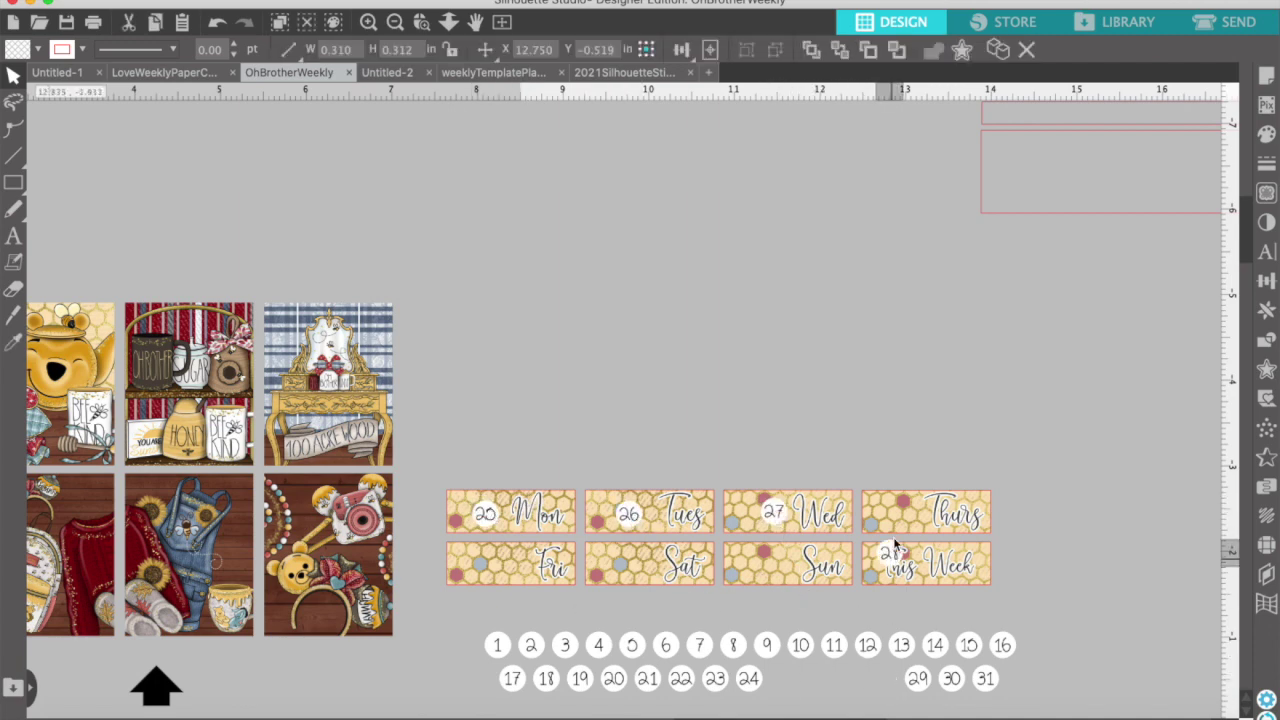
Group the 28 circle with the Thurs header and set it apart from the Mon to Wed headers
right_click(929, 507)
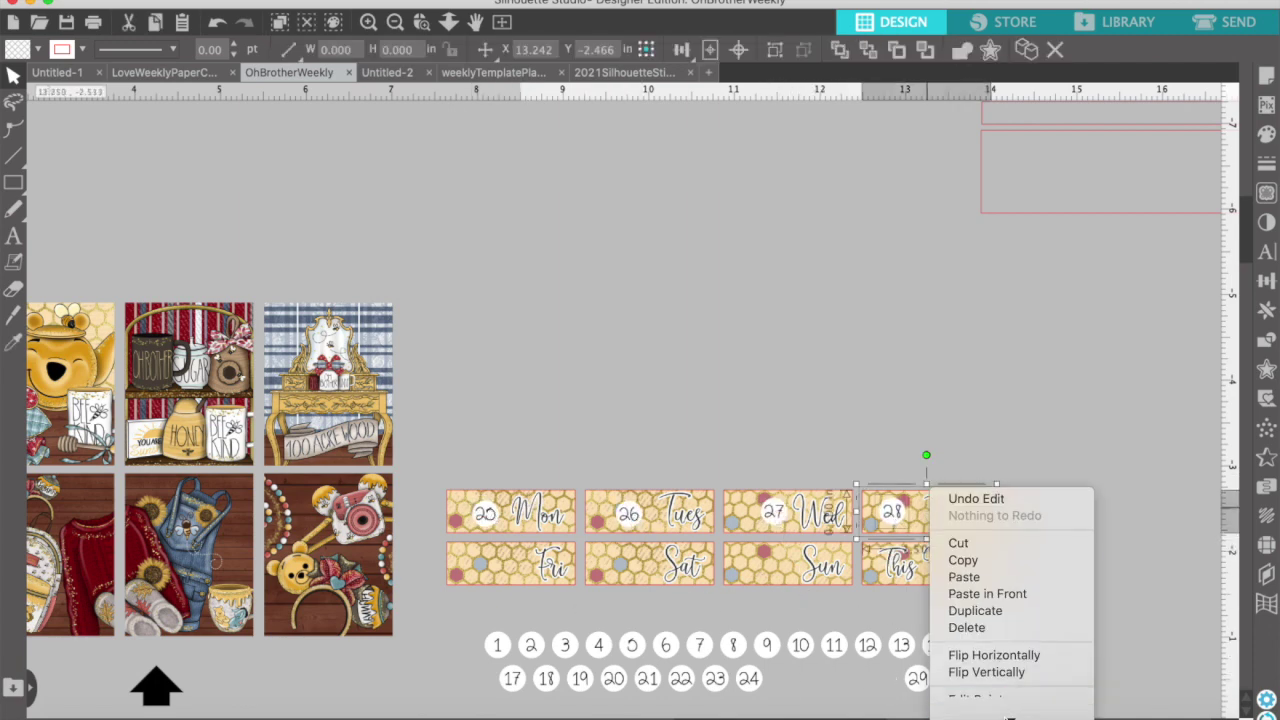
click(1005, 713)
drag(927, 521, 428, 607)
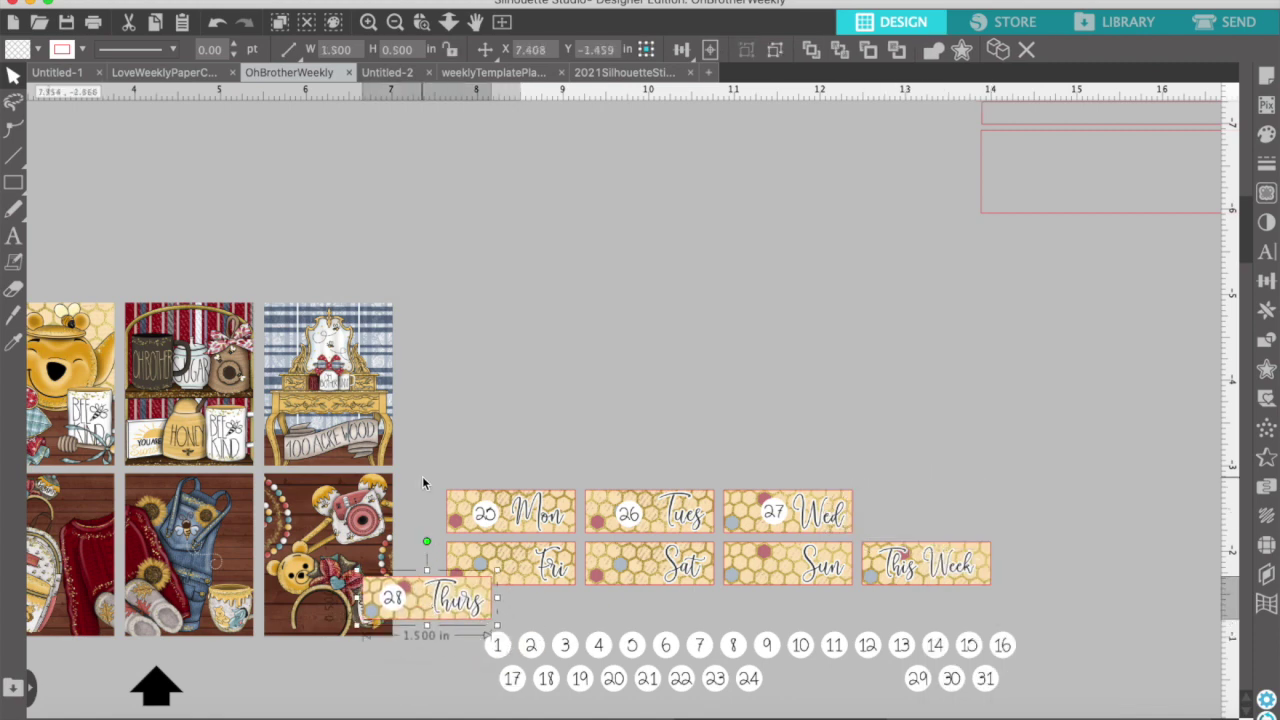
Fine-tune the 27 circle, then group the Mon, Tues and Wed headers and place them above the page's three columns
drag(423, 482, 868, 500)
click(872, 498)
drag(778, 514, 774, 514)
drag(424, 481, 878, 500)
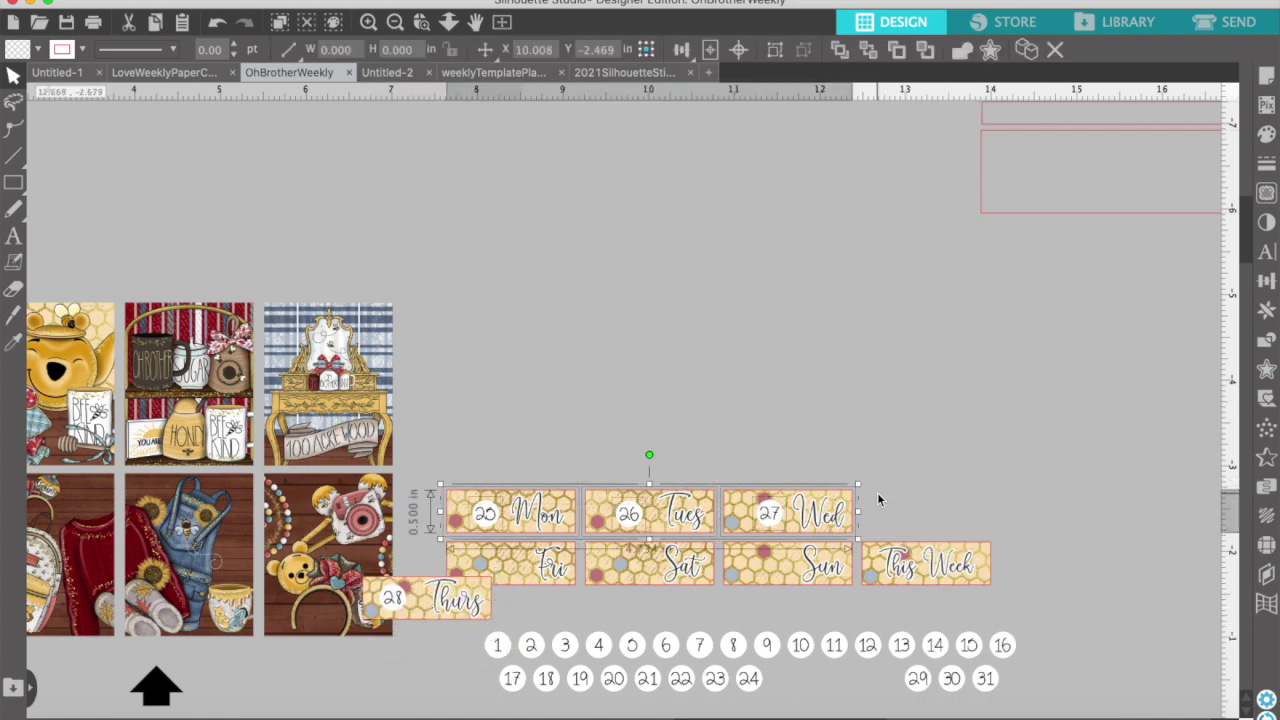
right_click(806, 512)
click(858, 592)
scroll(898, 467, down, 5)
drag(843, 324, 414, 617)
Delete the This Week header from the remaining weekday headers
click(525, 615)
click(738, 271)
drag(495, 358, 1097, 353)
click(1177, 424)
click(1131, 370)
key(Delete)
Line up the Thurs header and place date circles 29, 30 and 31 on the Fri, Sat and Sun headers
drag(543, 401, 617, 367)
drag(982, 487, 714, 432)
drag(686, 362, 692, 362)
drag(1013, 487, 818, 372)
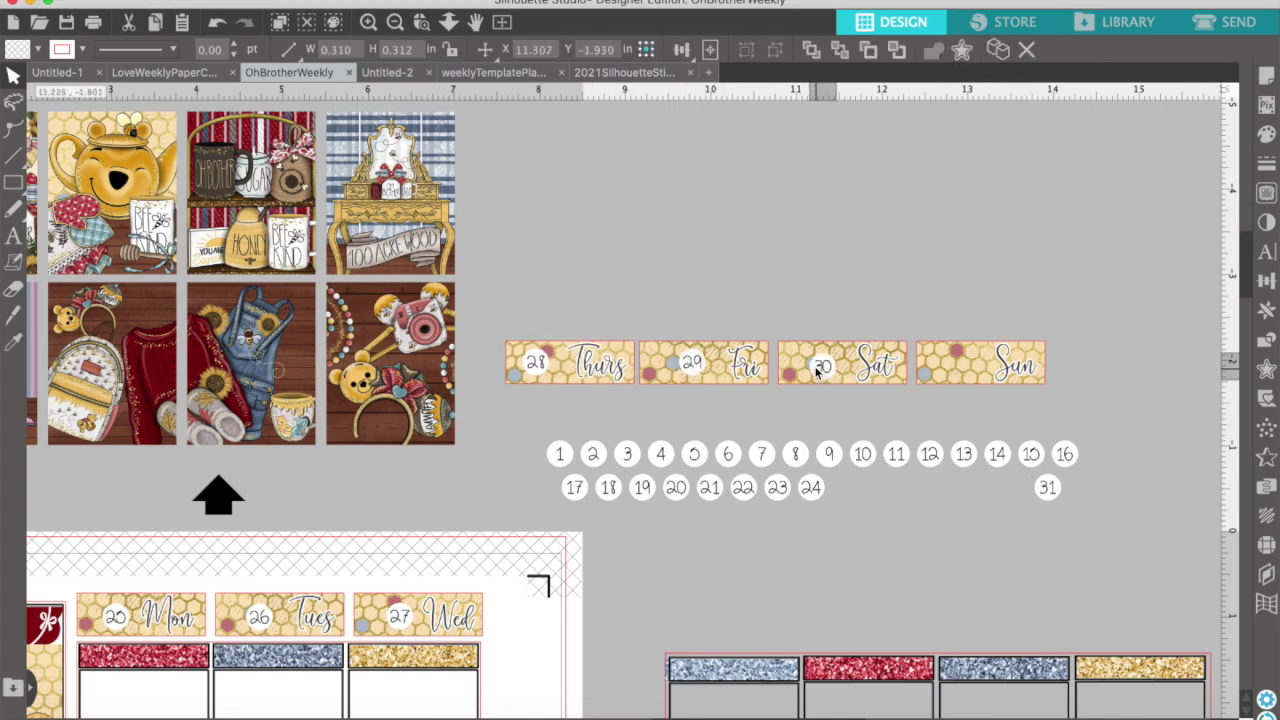
drag(1047, 487, 958, 365)
Place the Thurs to Sun headers above the second page's four columns and delete the unused date circles
drag(1073, 405, 970, 631)
drag(848, 492, 1076, 508)
key(BackSpace)
click(395, 22)
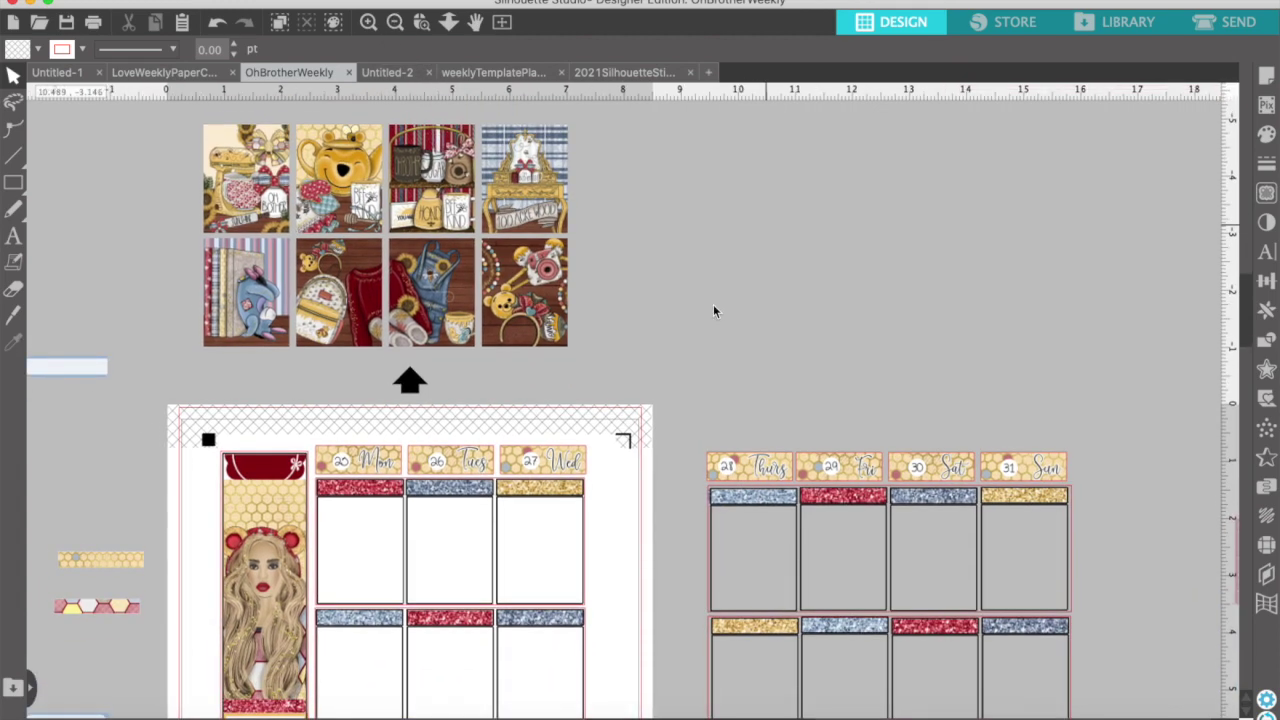
Place the Eeyore bookshelf box in Monday's upper frame
scroll(713, 311, down, 1)
drag(249, 287, 362, 545)
click(326, 362)
Place the backpack box in Saturday's lowest frame and the overalls box in Sunday's lowest frame
scroll(324, 192, down, 2)
drag(363, 203, 946, 595)
scroll(948, 600, down, 3)
drag(868, 480, 962, 598)
click(1041, 565)
click(1091, 529)
click(870, 612)
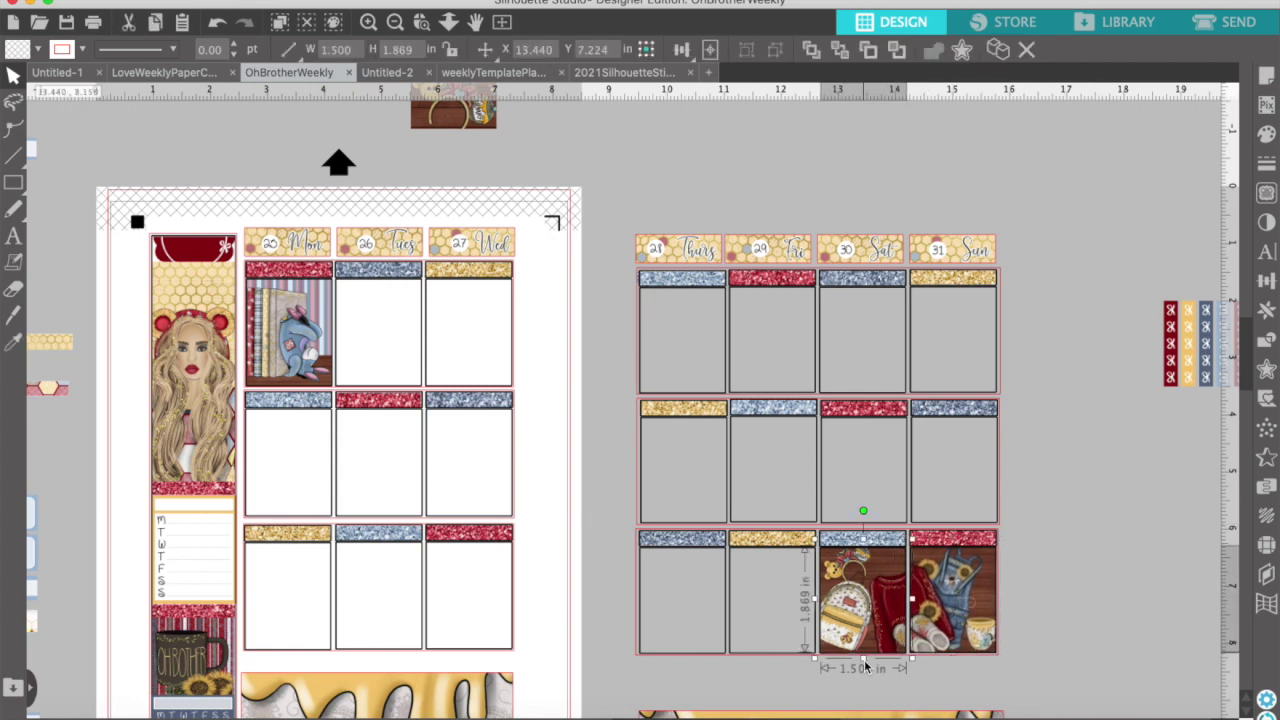
Nudge the backpack box up and set its height to about 1.884 in to fit Saturday's lowest frame
key(Up)
drag(863, 658, 862, 666)
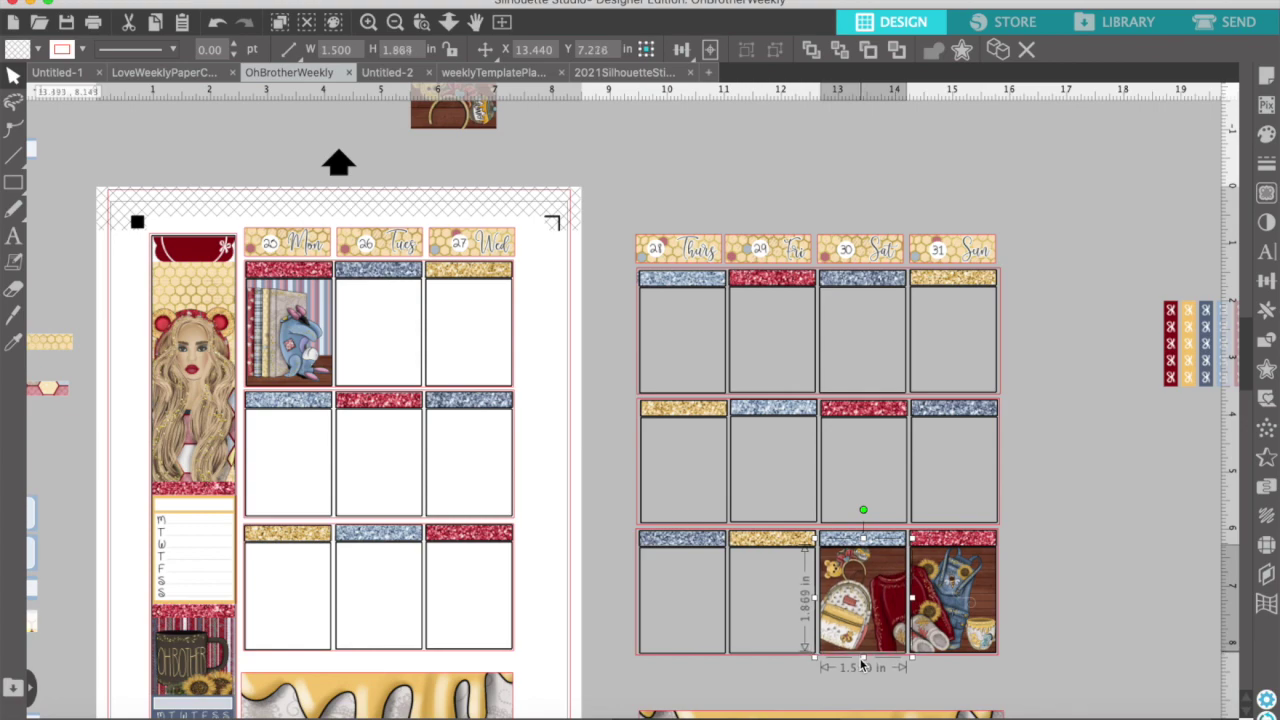
click(948, 622)
click(369, 22)
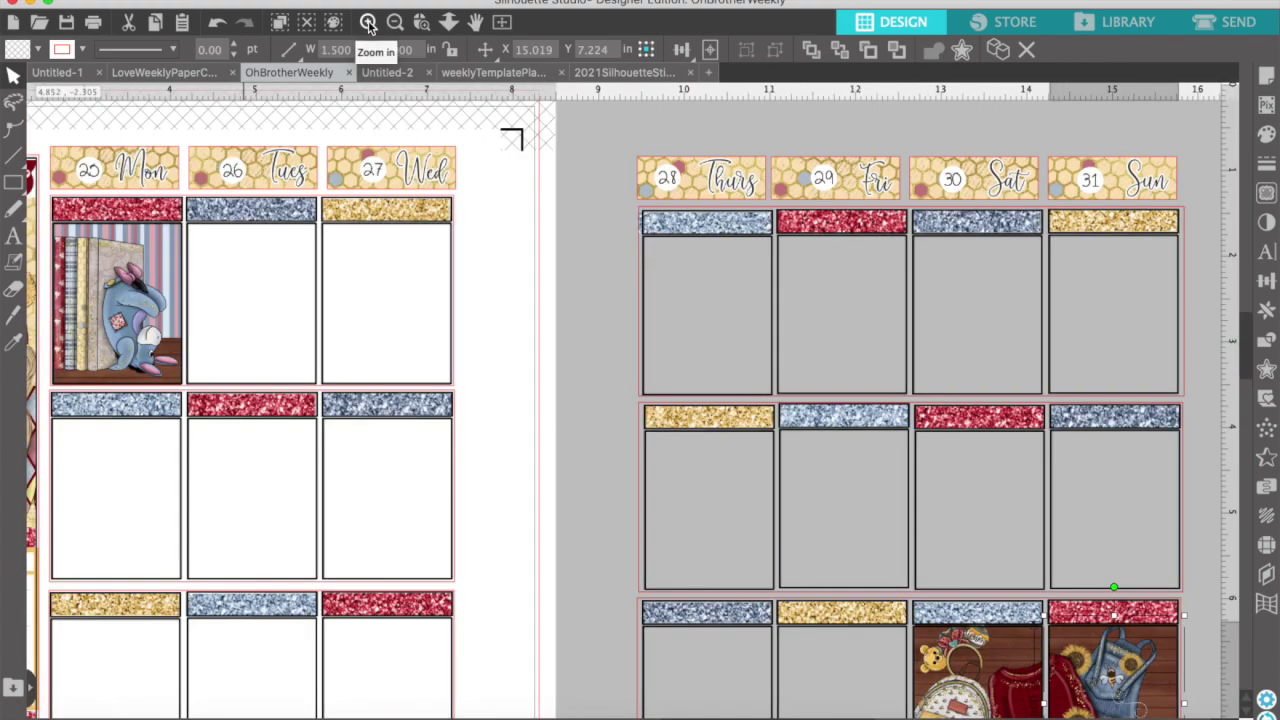
scroll(987, 533, down, 4)
scroll(987, 533, right, 3)
click(924, 535)
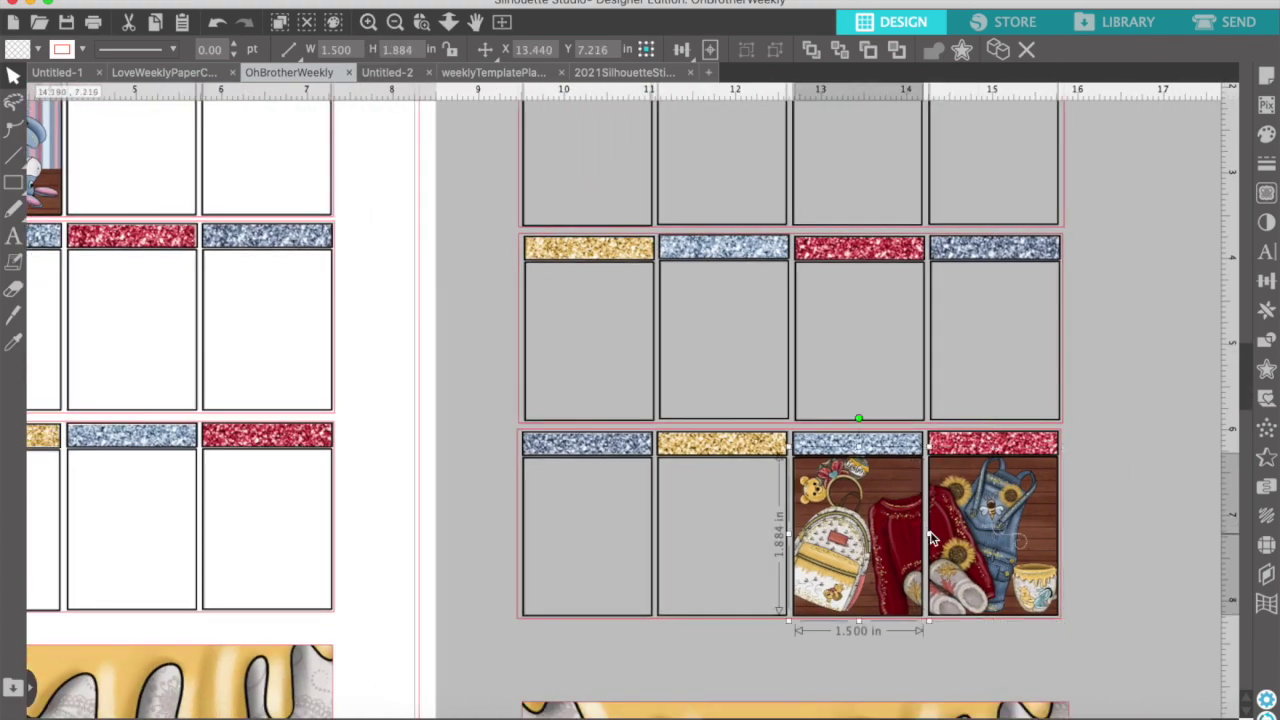
Try resizing the overalls box to about 1.593 by 1.858 in and narrowing the backpack box to about 1.489 in
click(940, 530)
drag(924, 535, 957, 515)
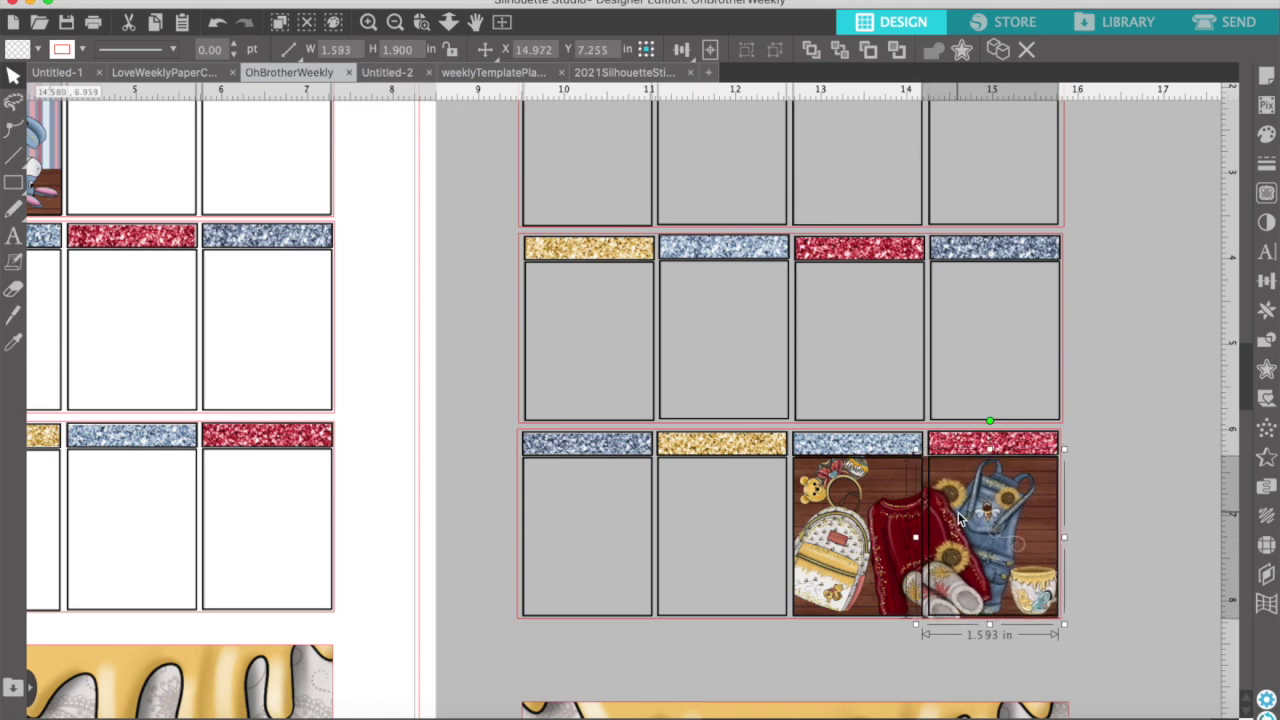
drag(991, 628, 991, 625)
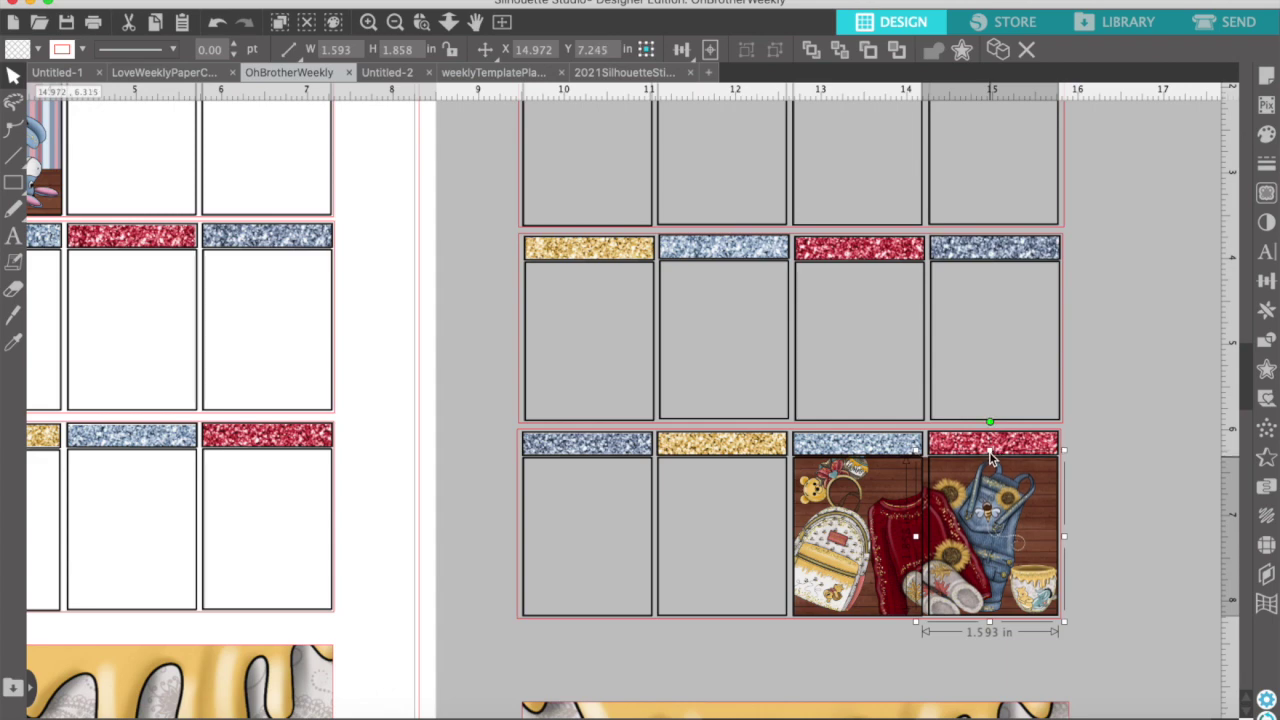
click(866, 575)
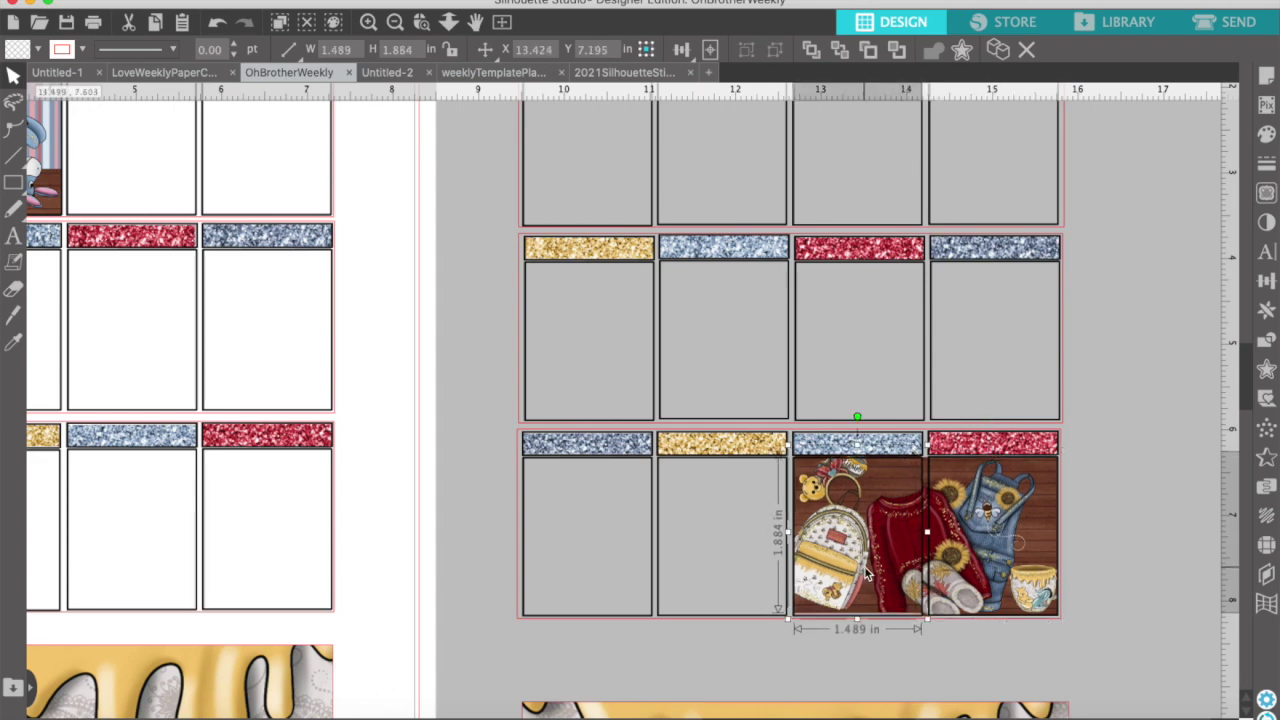
click(1097, 518)
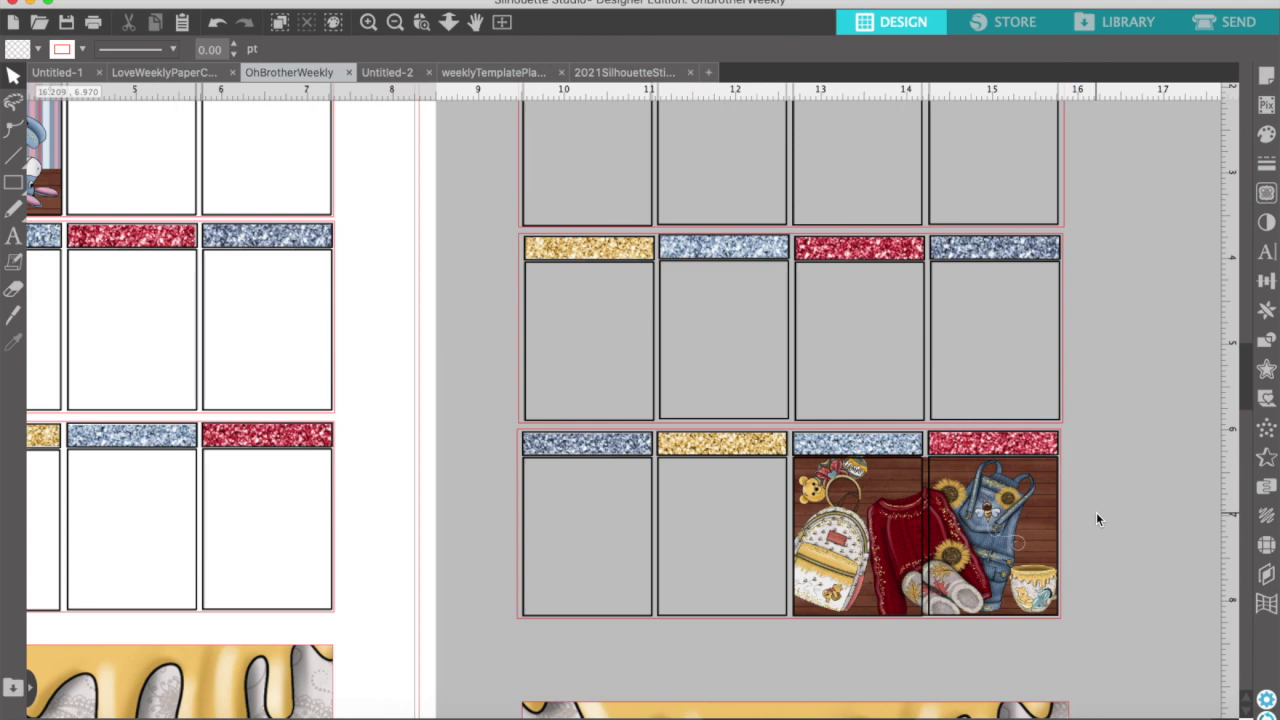
Try bringing the overalls and backpack boxes in front of their frames and nudging them down
right_click(976, 500)
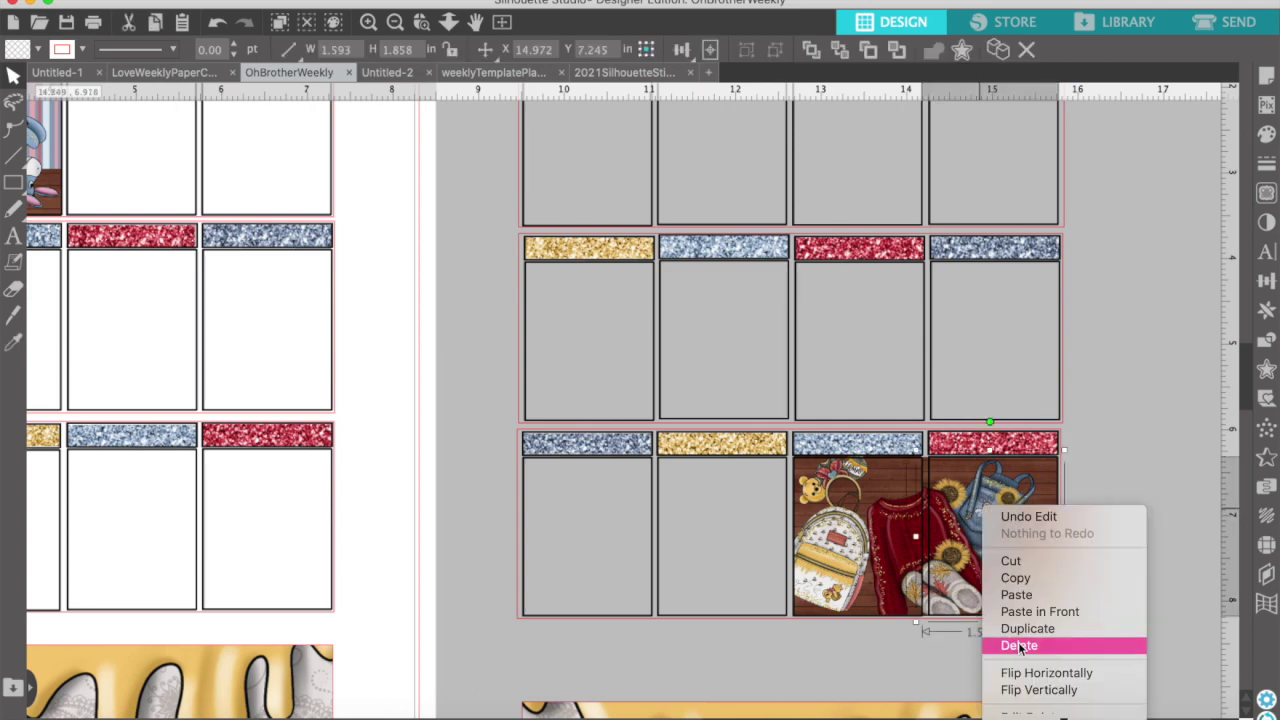
click(1020, 688)
click(848, 531)
right_click(848, 537)
click(937, 632)
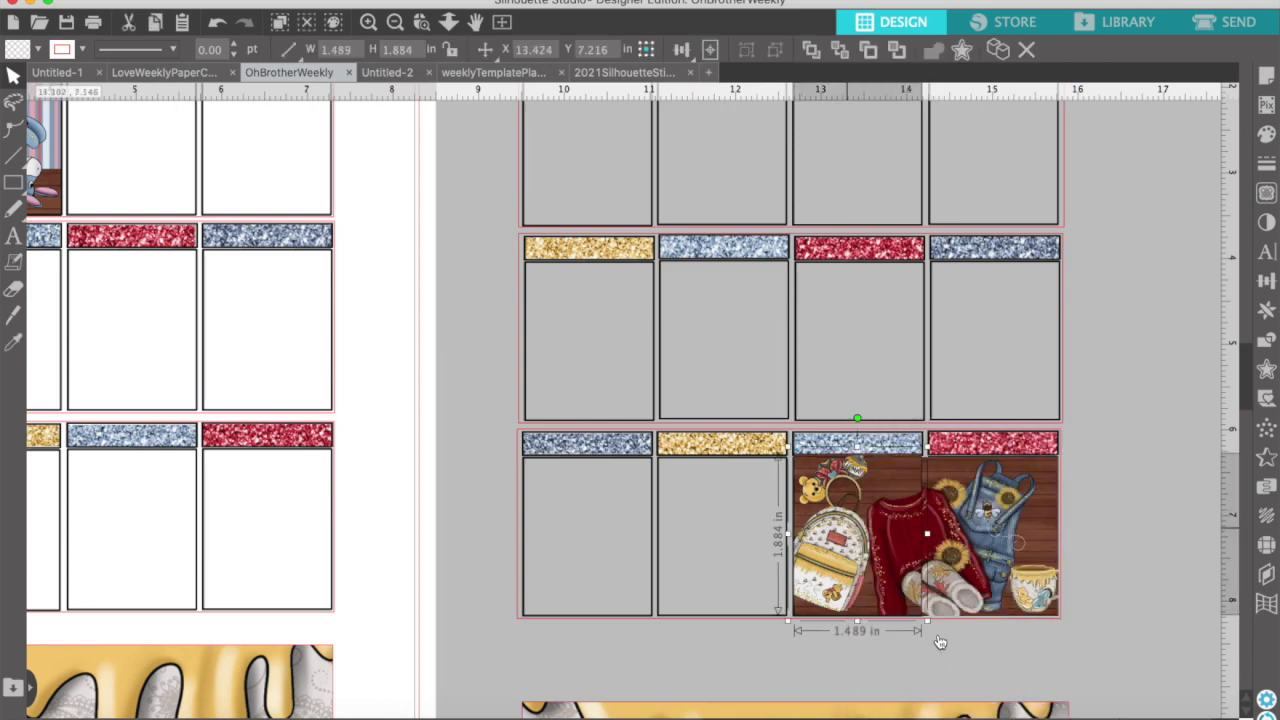
click(948, 485)
click(860, 507)
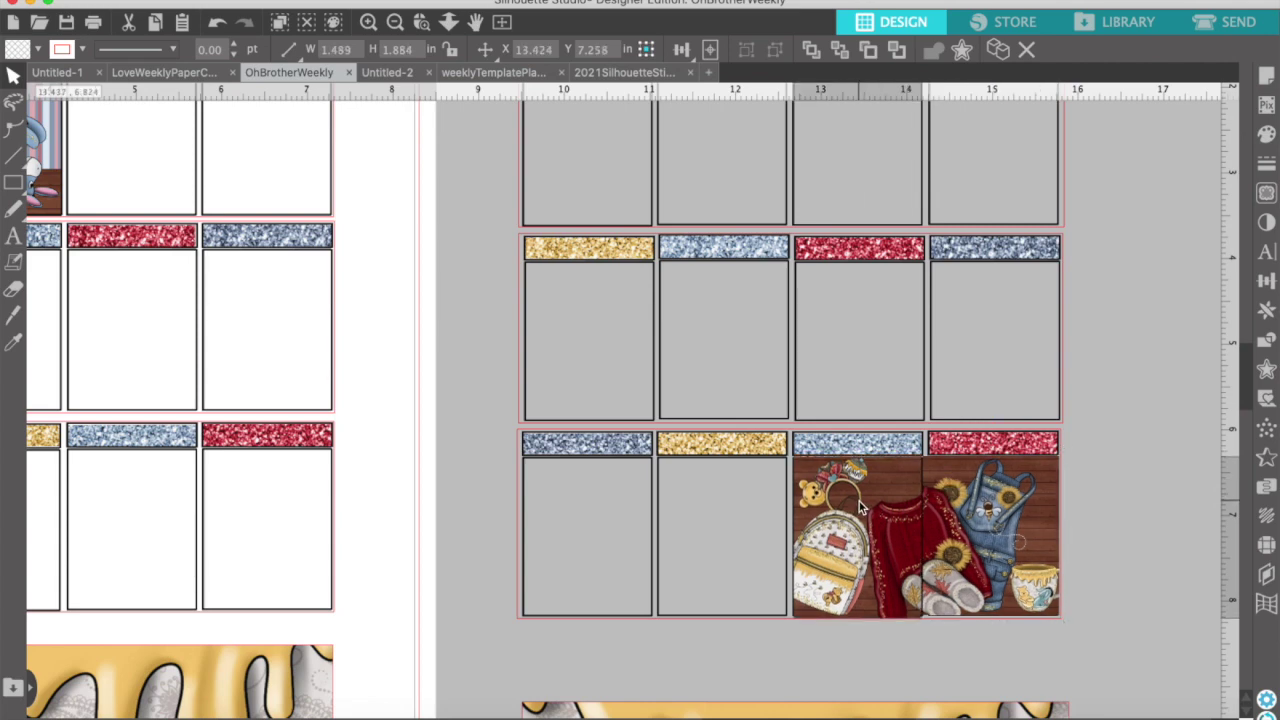
click(970, 503)
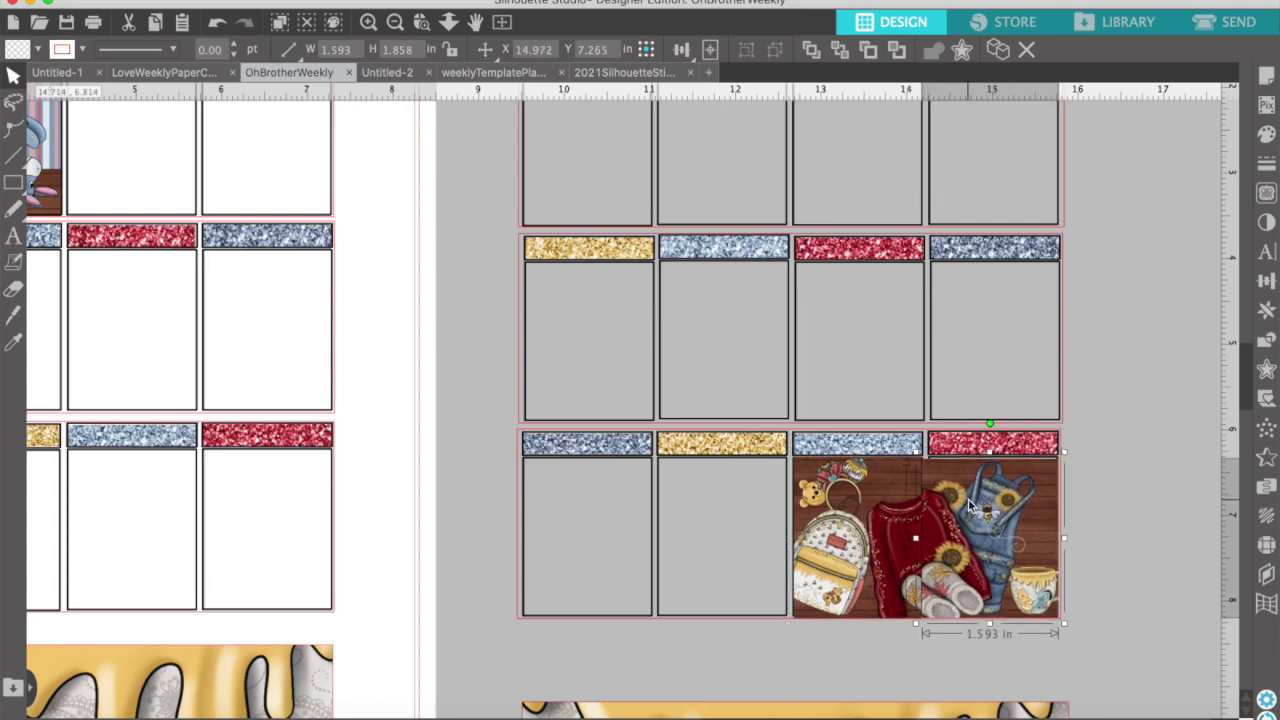
Undo the latest stacking, nudging and resizing changes to the backpack and overalls boxes
click(217, 23)
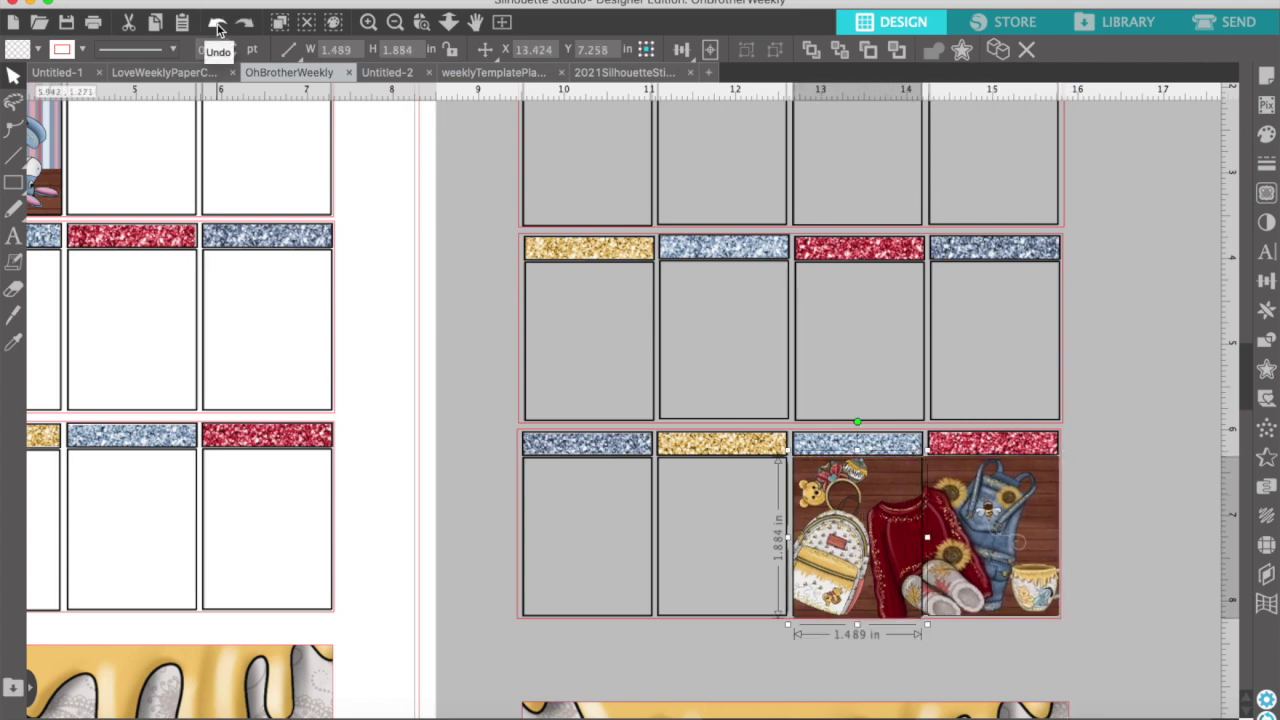
click(217, 23)
click(217, 23)
click(217, 23)
click(217, 23)
click(217, 23)
click(217, 23)
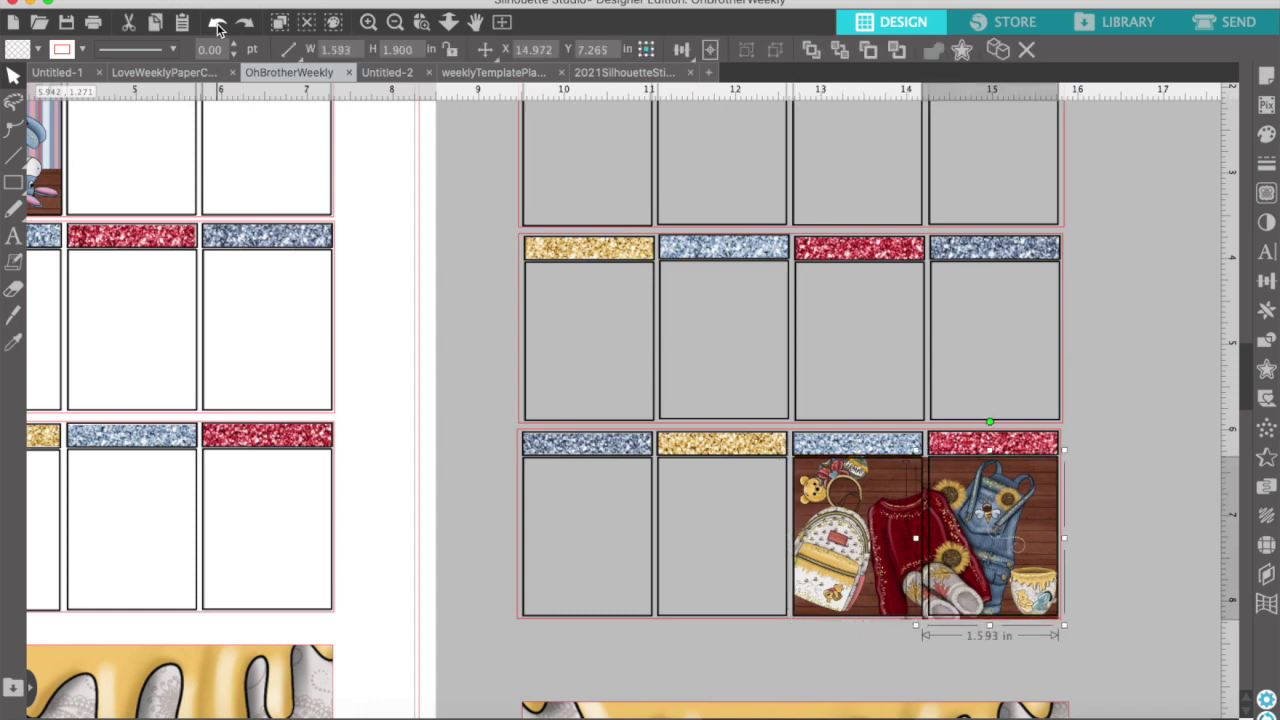
click(217, 23)
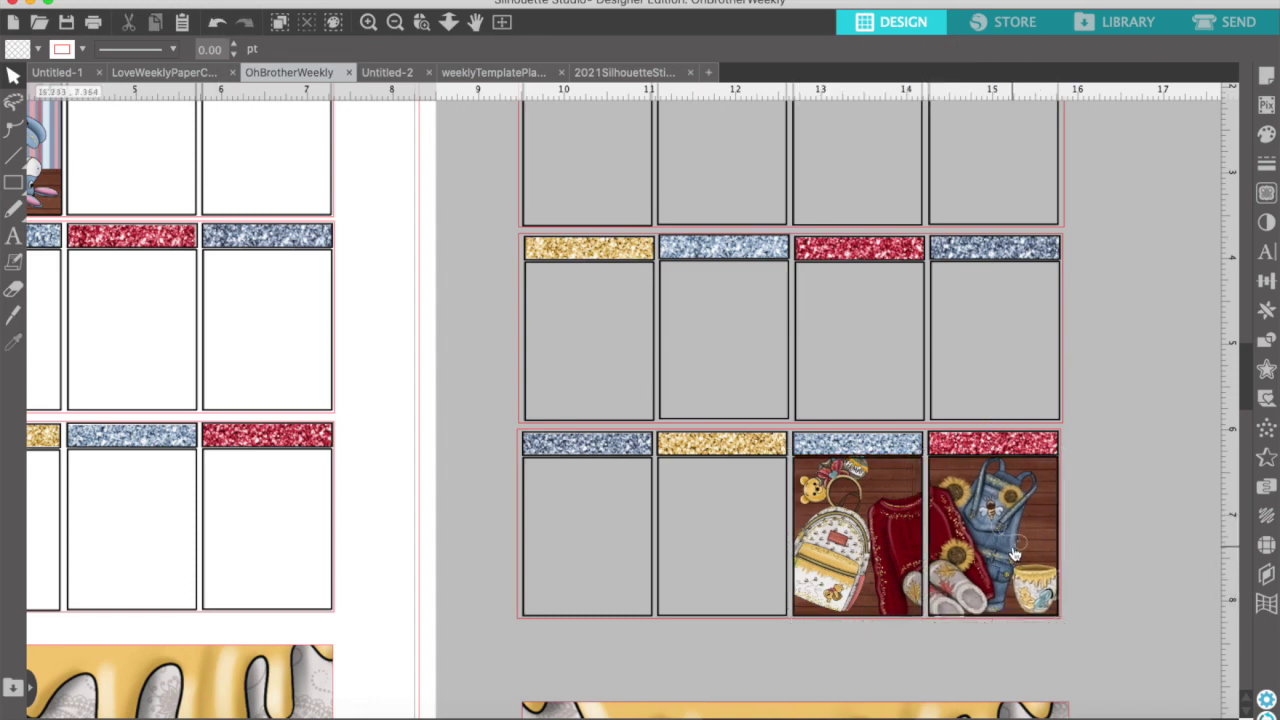
click(870, 537)
click(1070, 500)
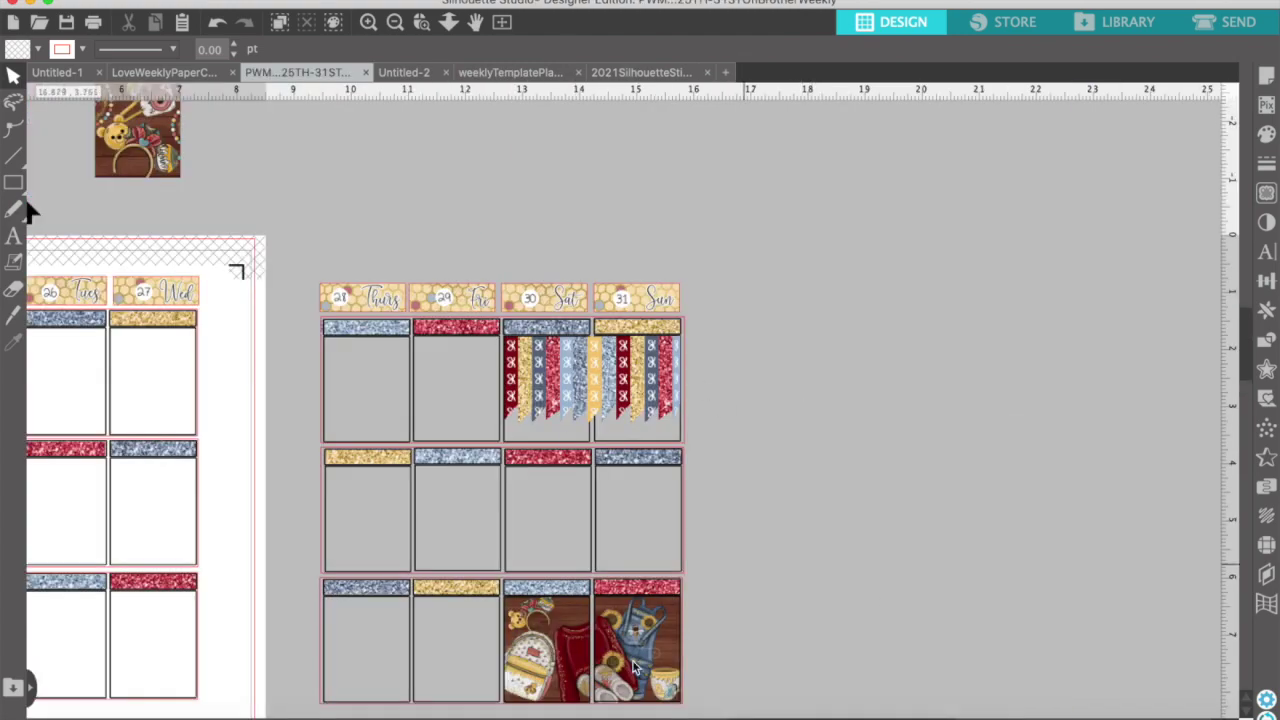
Place the Pooh teapot box in Tuesday's middle frame and the mixer box in Friday's middle frame
scroll(813, 555, left, 2)
click(396, 23)
scroll(466, 280, left, 3)
scroll(385, 209, up, 2)
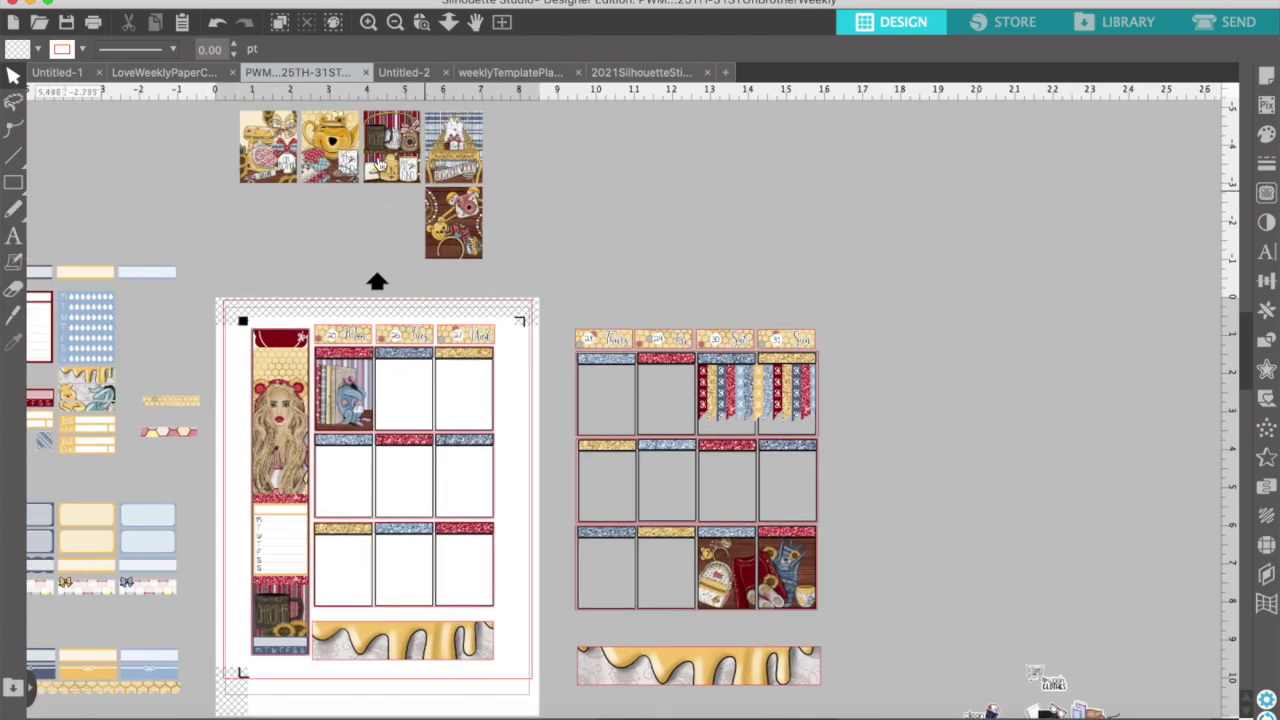
drag(324, 147, 397, 480)
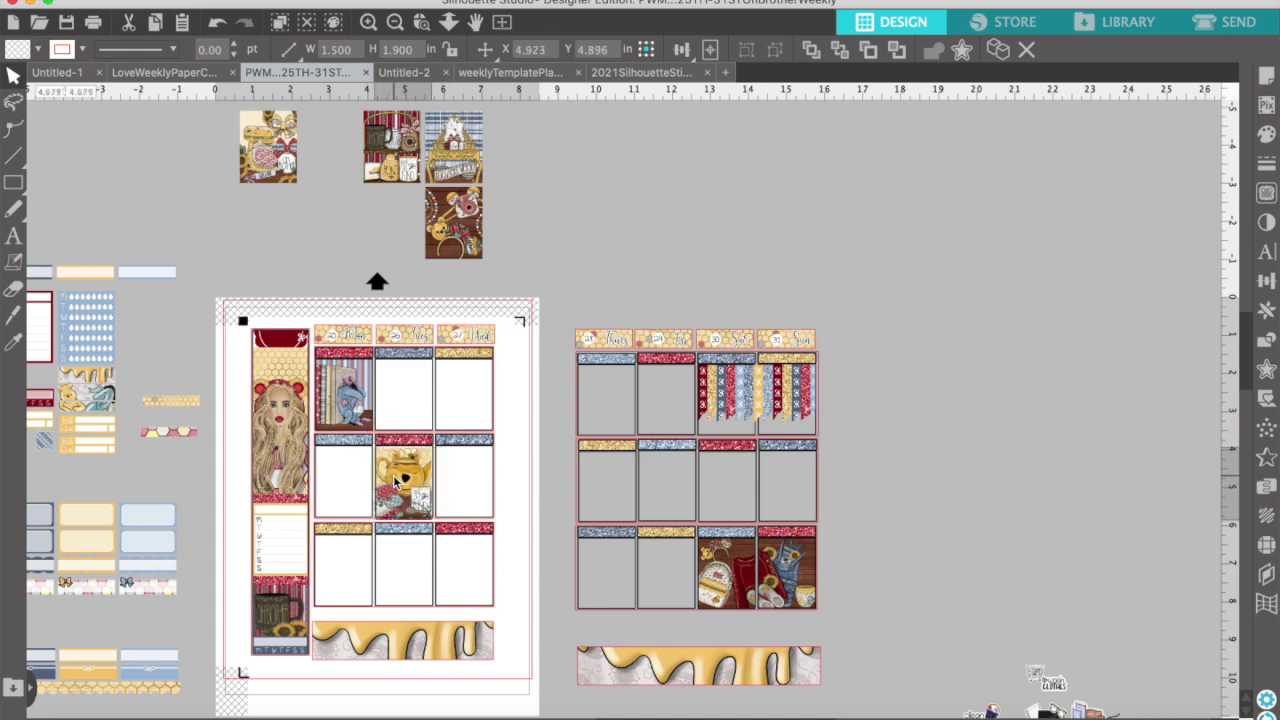
drag(269, 143, 667, 487)
Place the mug shelf box in Wednesday's upper frame, and the camera and vanity boxes in Monday's and Wednesday's lowest frames
drag(391, 147, 467, 405)
drag(453, 222, 343, 566)
drag(453, 148, 464, 570)
Move the plaid mug box, the honeycomb backpack box and the scalloped circles above the second page's grid
scroll(471, 208, down, 5)
scroll(471, 208, left, 10)
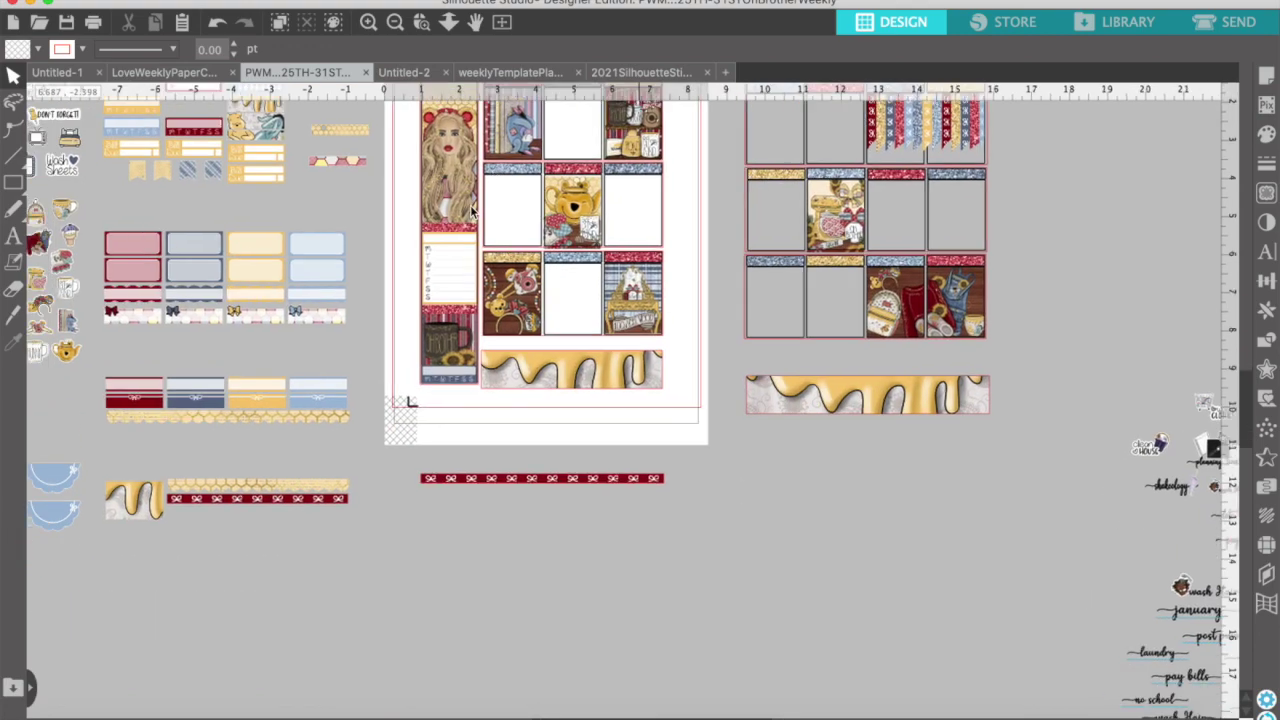
scroll(471, 208, up, 3)
click(324, 562)
drag(386, 570, 253, 703)
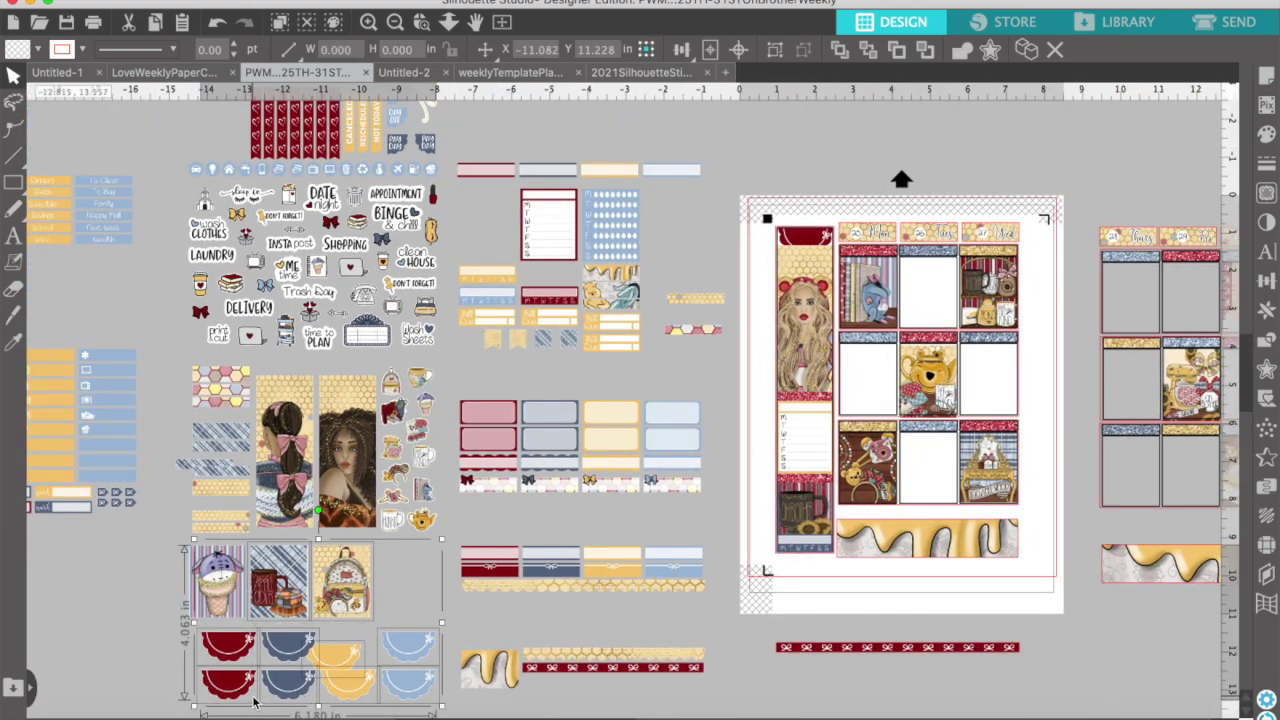
click(397, 27)
drag(422, 544, 990, 196)
click(217, 590)
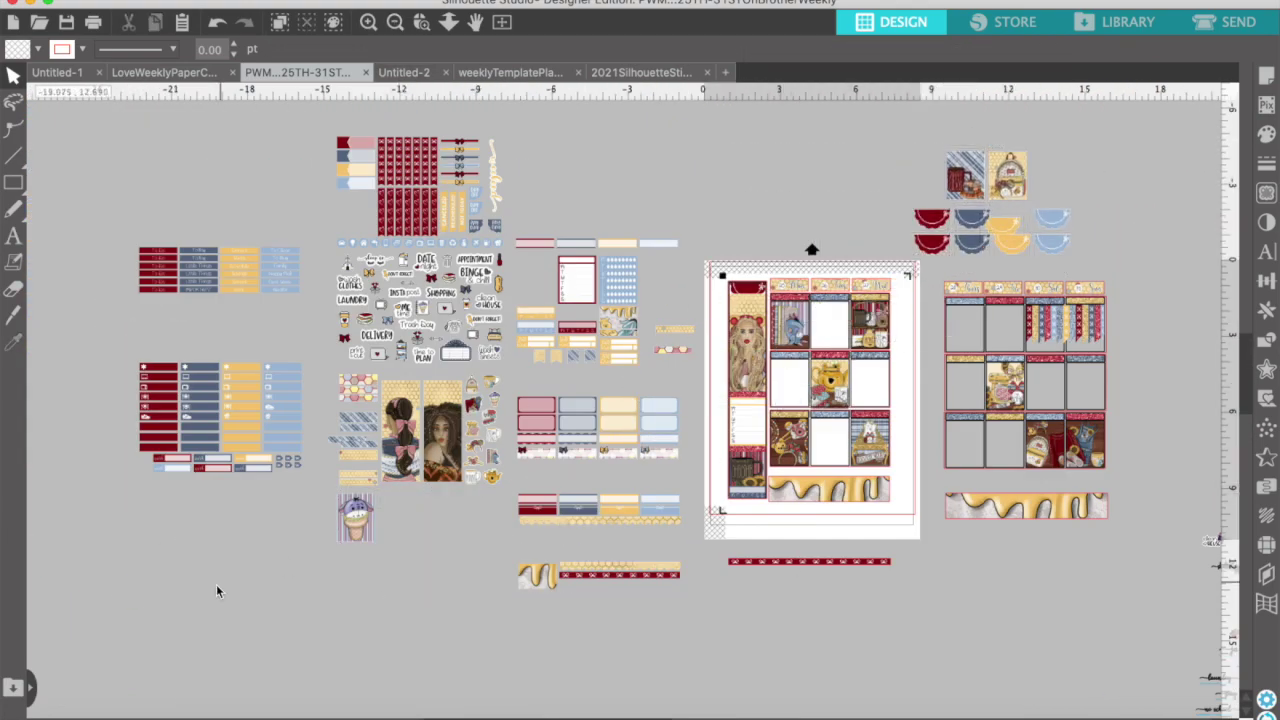
Delete the red, navy, yellow and blue label strips and move the Eeyore ice cream box near the other spare boxes
drag(320, 475, 128, 235)
key(Delete)
drag(355, 517, 895, 172)
drag(626, 527, 358, 582)
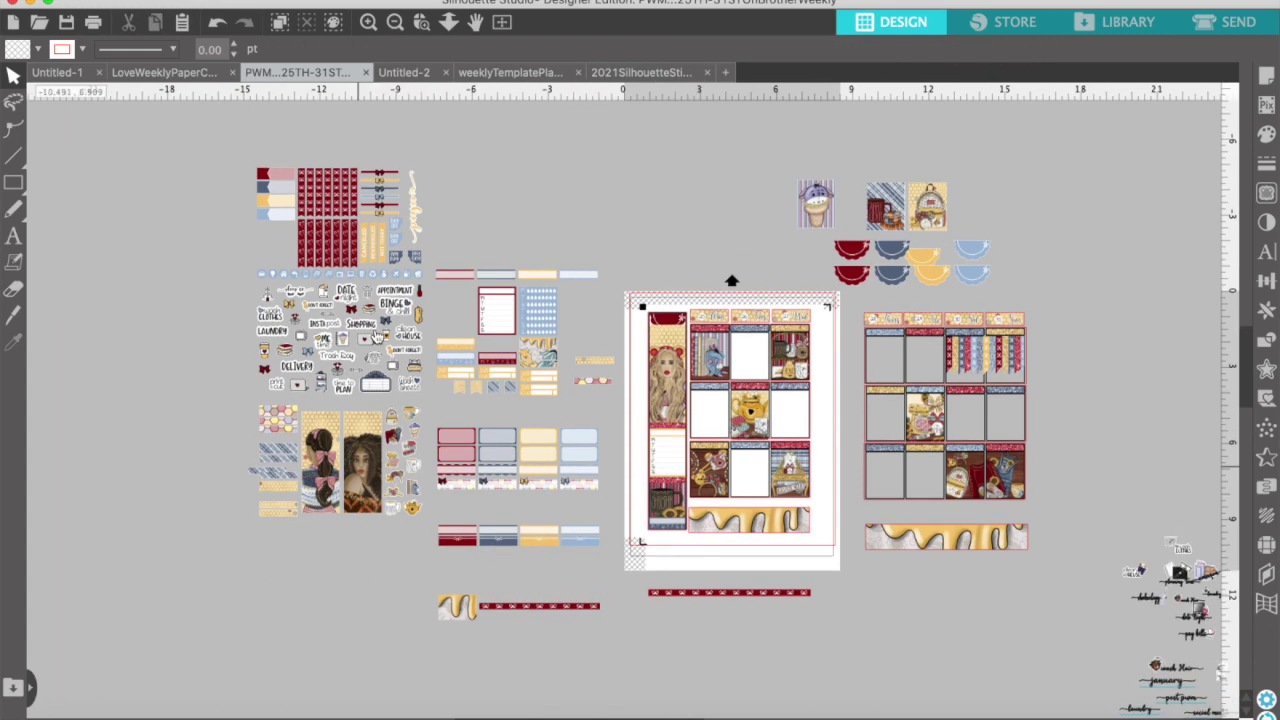
Delete the pay day and day off stickers, and move the nail polish and character icon stickers out near the planner pages
drag(421, 277, 386, 217)
key(Delete)
drag(419, 291, 805, 615)
click(615, 512)
drag(428, 512, 1083, 330)
click(461, 304)
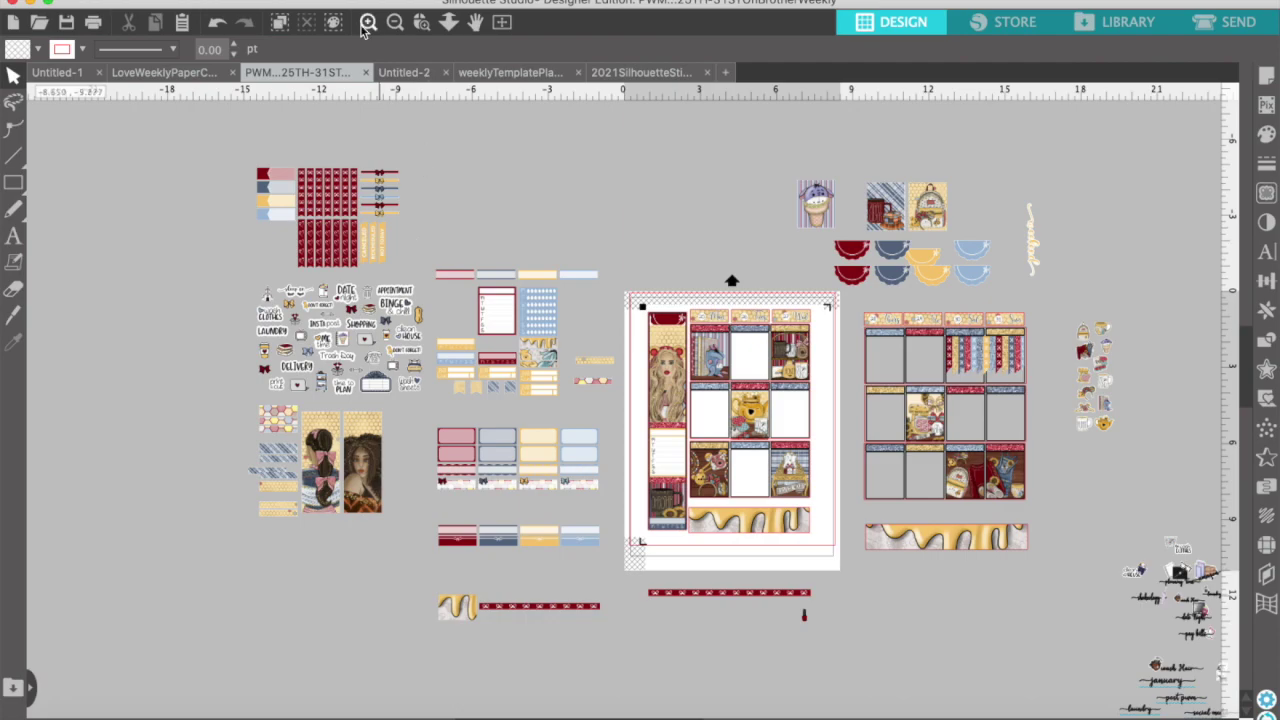
Delete the kit's page flags, red heart and bow strips, and bow dividers
click(368, 23)
scroll(421, 164, up, 3)
drag(99, 124, 316, 284)
key(Delete)
Move the 100 Acre Wood vanity artwork to Thursday's top box and the Eeyore ice cream artwork to Wednesday's bottom box
scroll(316, 284, right, 3)
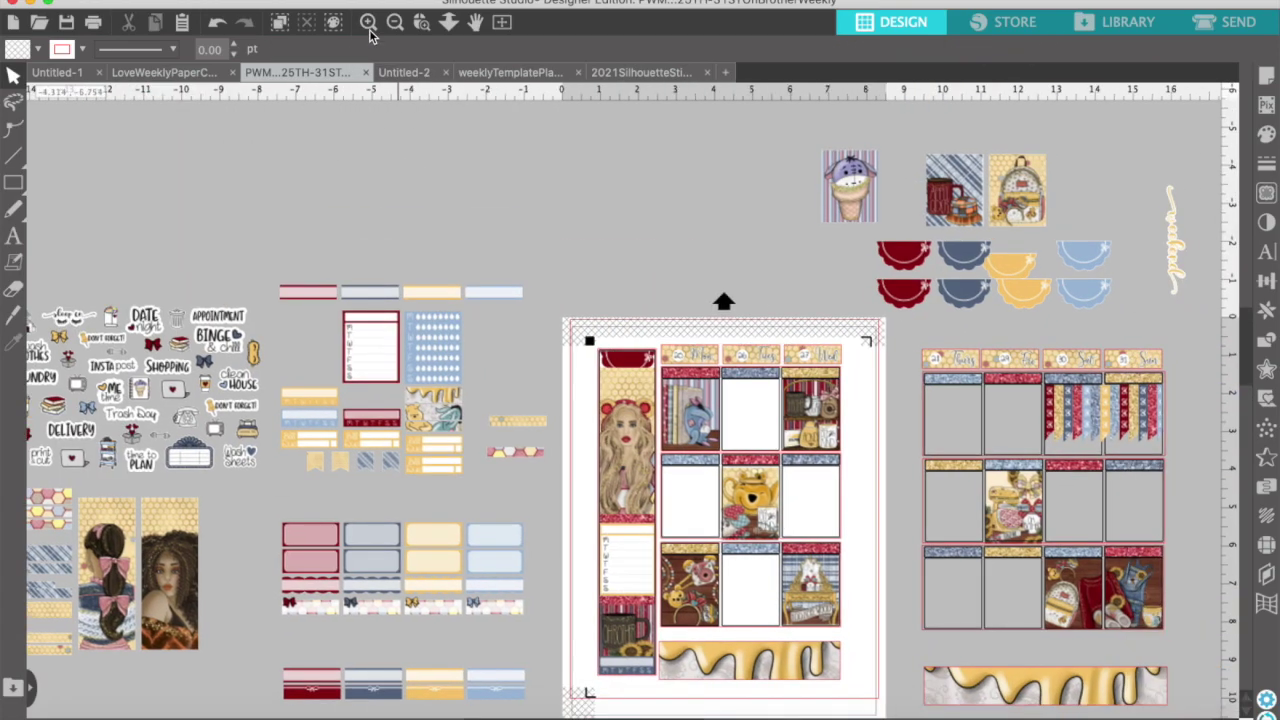
scroll(607, 226, up, 5)
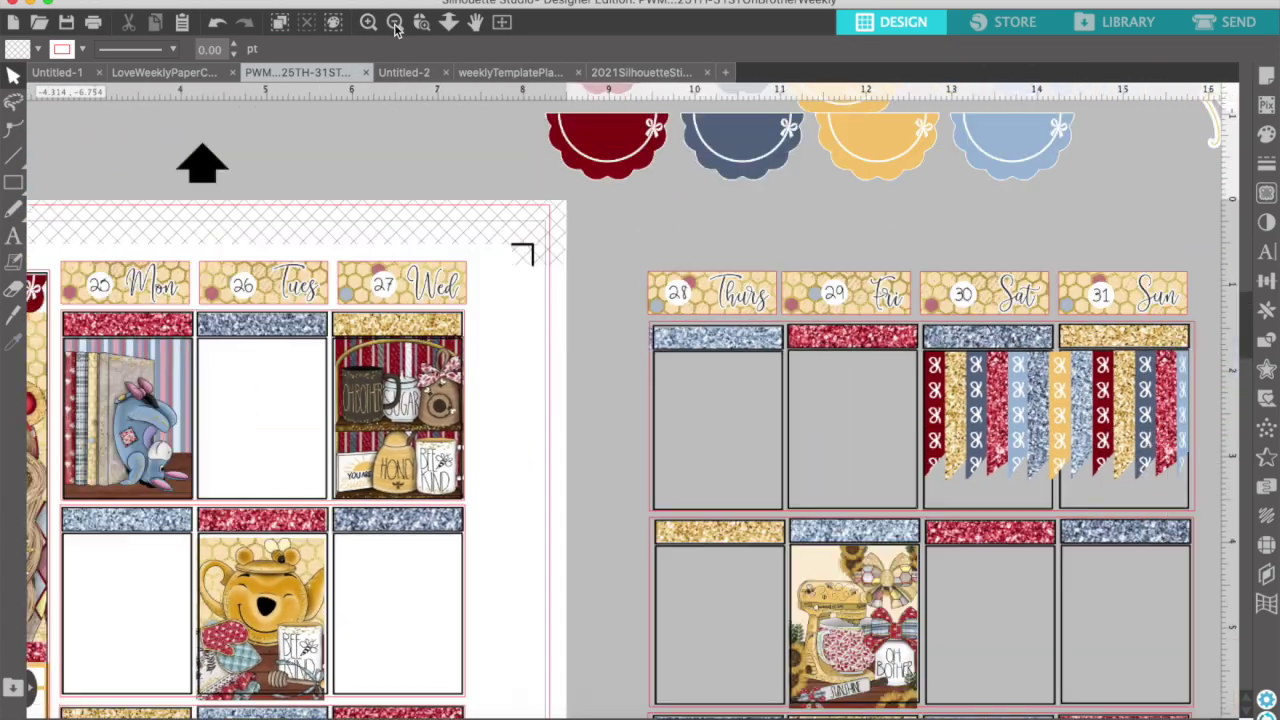
click(395, 24)
click(395, 24)
drag(742, 180, 783, 196)
drag(678, 178, 634, 452)
drag(529, 578, 671, 408)
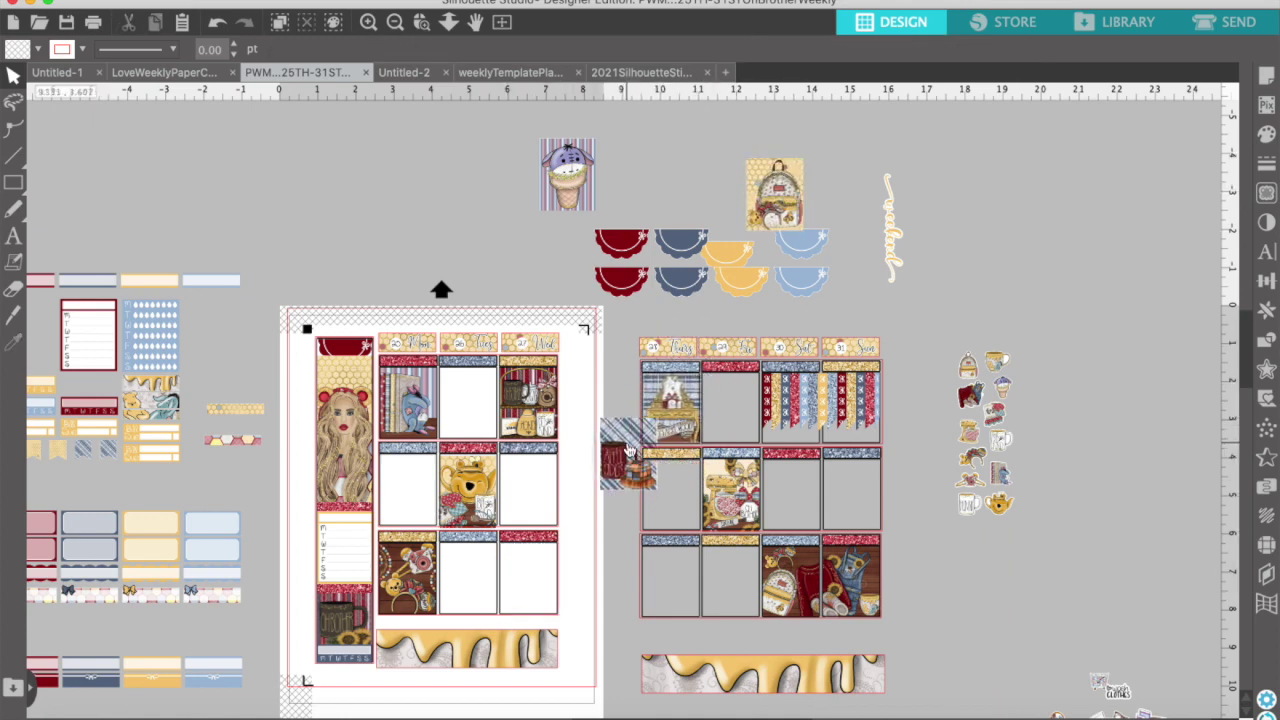
drag(626, 452, 621, 452)
drag(576, 158, 567, 523)
Place the honeycomb backpack artwork in Thursday's bottom box and set the plaid mug artwork aside above the pages
key(super+z)
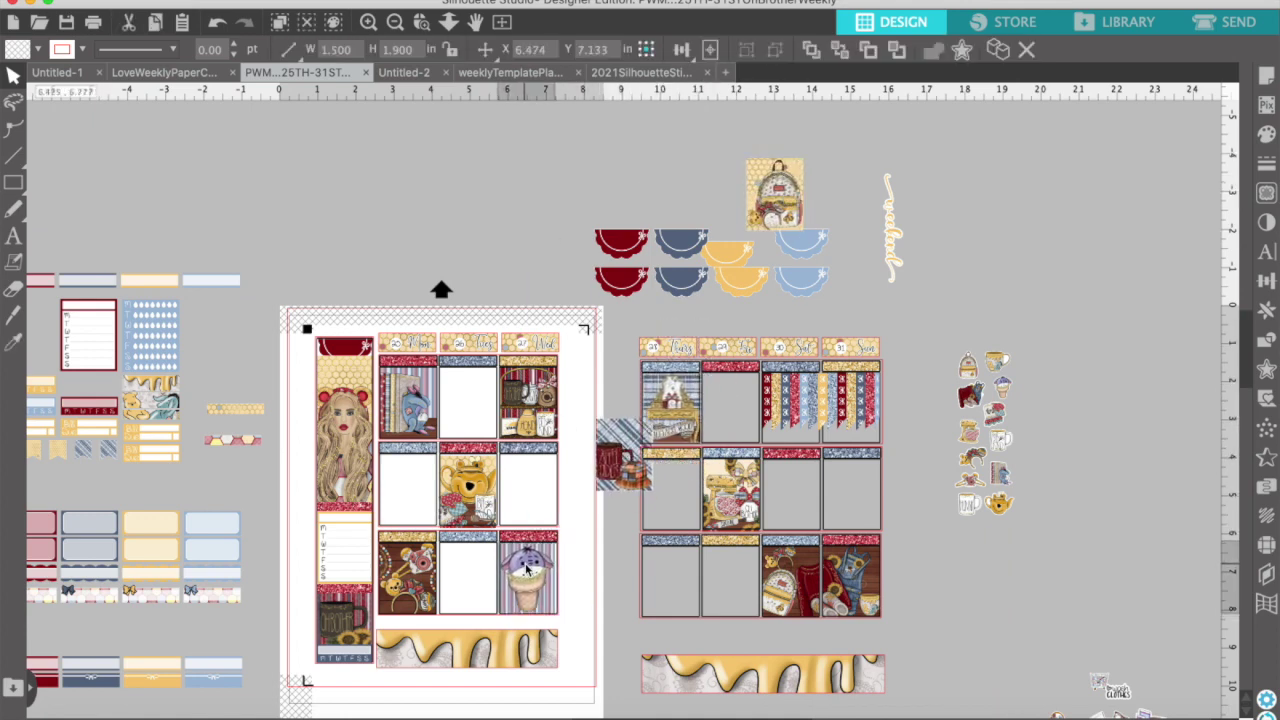
key(super+z)
key(super+z)
key(super+z)
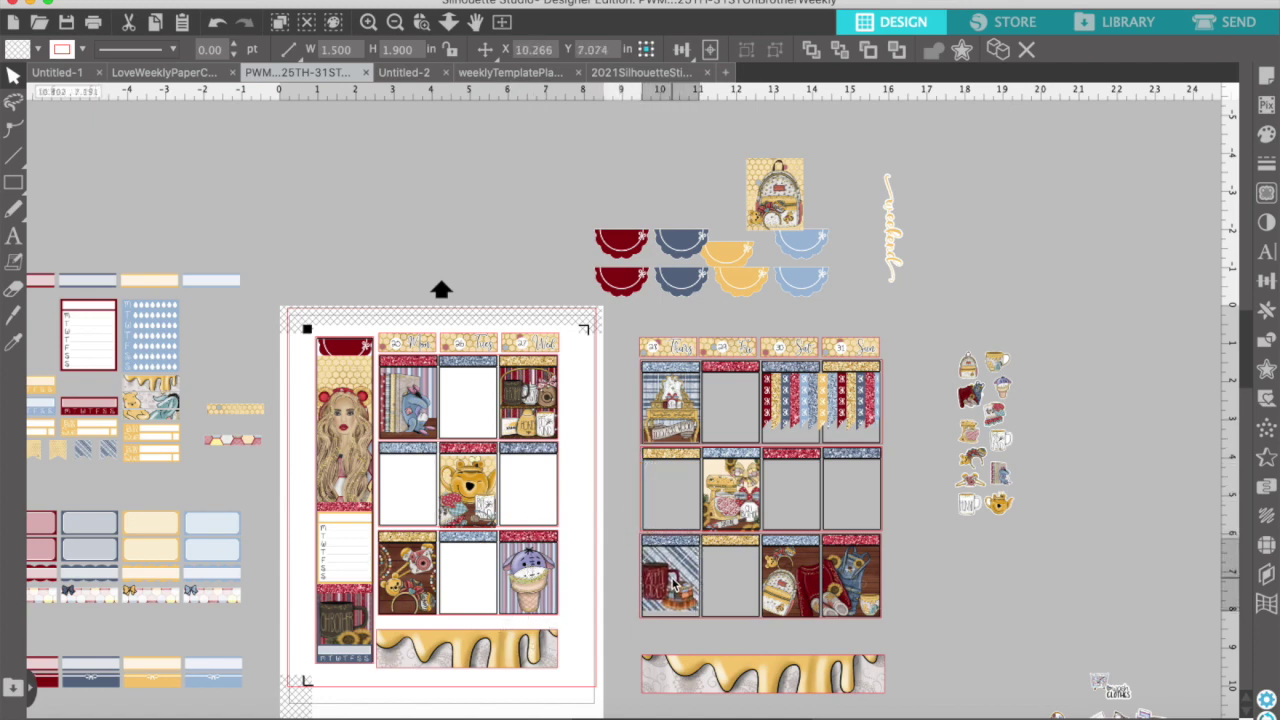
key(super+z)
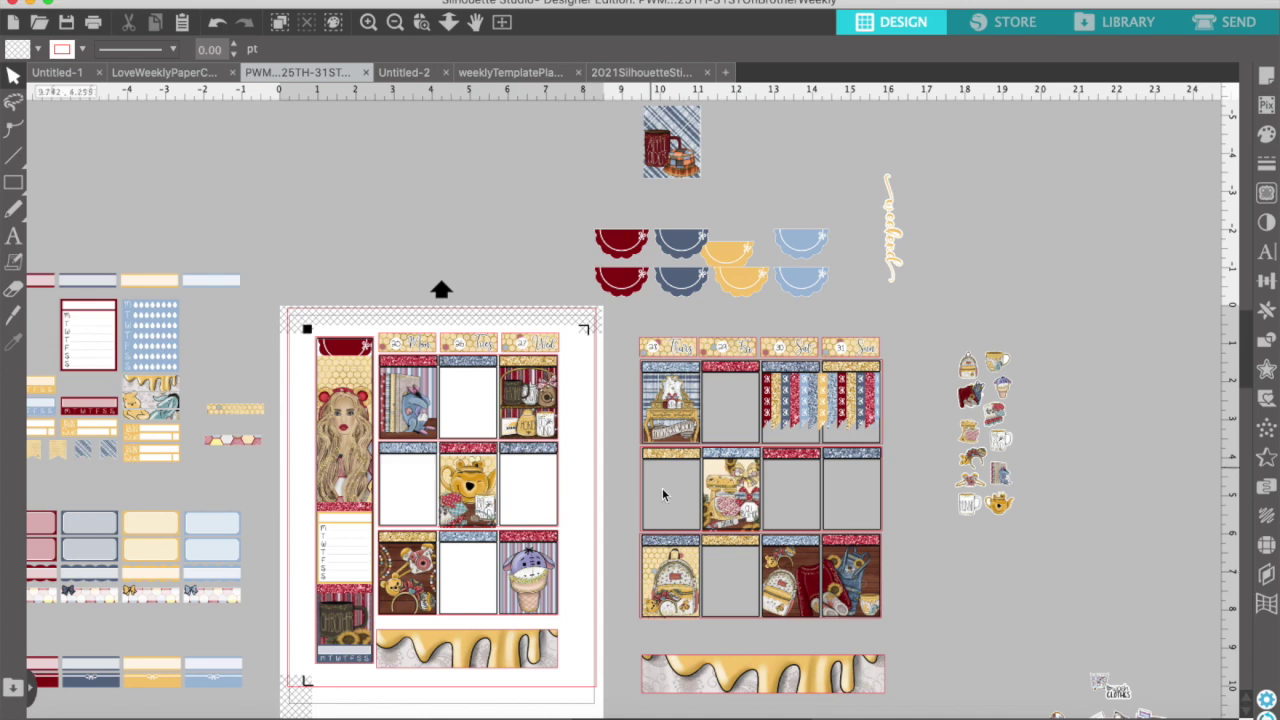
Line up the yellow scalloped half circle with the upper row and select all four half circles in that row
drag(729, 258, 737, 251)
drag(580, 213, 829, 251)
click(354, 1)
mouse_move(377, 53)
click(597, 117)
click(217, 24)
Flip the selected upper row of scalloped half circles vertically
click(355, 1)
mouse_move(375, 3)
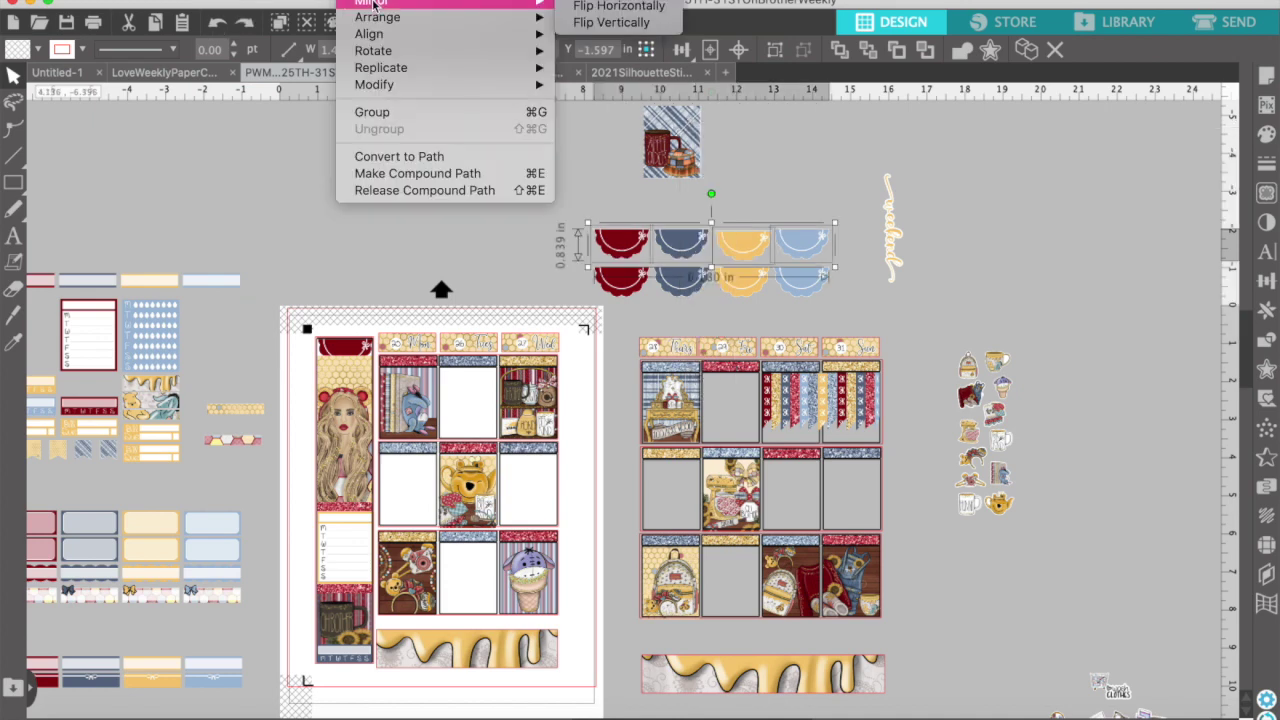
click(609, 24)
Rotate the gold weekend script to horizontal and place it over the Saturday and Sunday flag banner
click(897, 246)
click(354, 1)
mouse_move(377, 53)
click(596, 119)
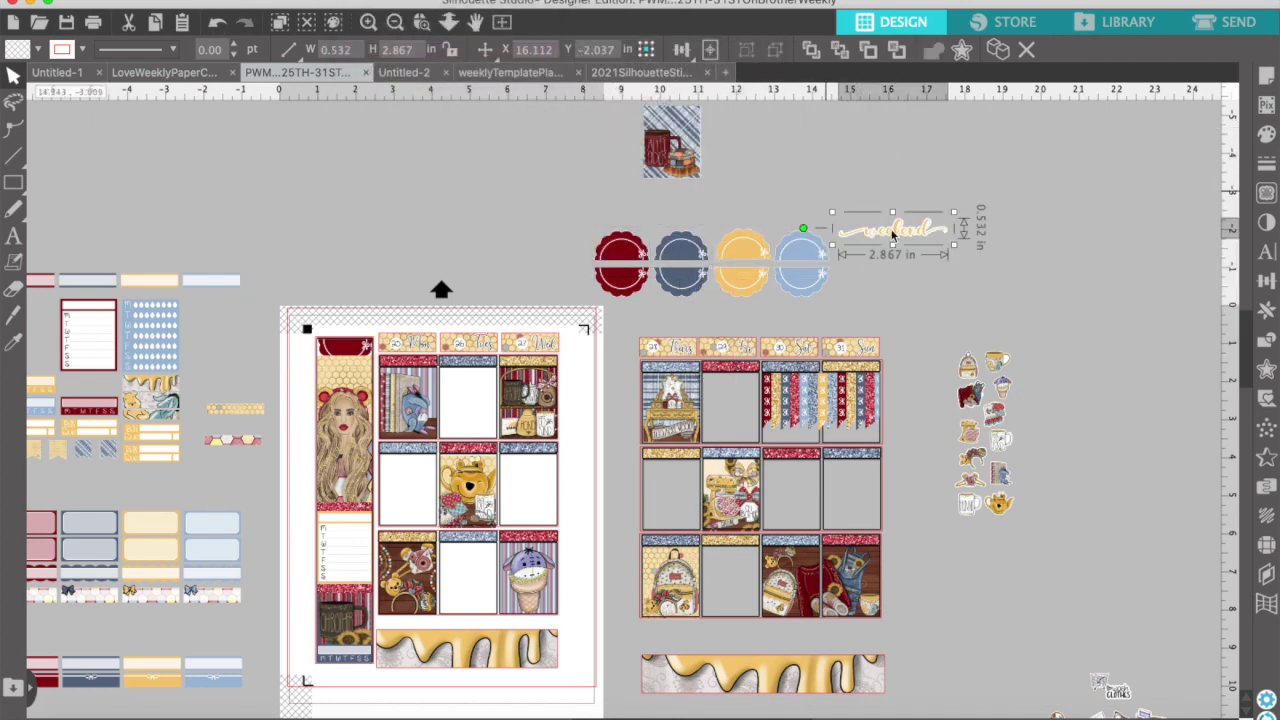
drag(893, 233, 820, 397)
right_click(898, 298)
click(960, 665)
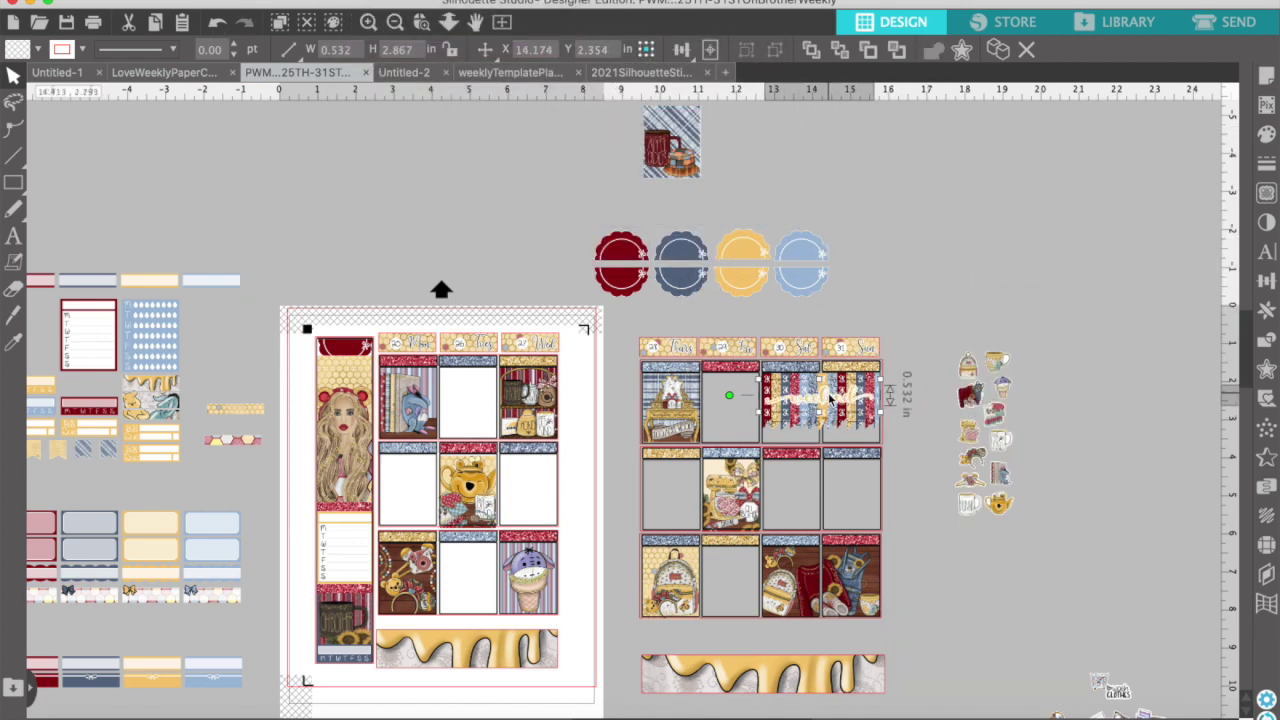
click(970, 250)
Place the navy half circle in Monday's middle box, the yellow one in Tuesday's bottom box and the red one in Wednesday's middle box
drag(697, 256, 418, 492)
drag(741, 250, 481, 537)
drag(621, 250, 540, 505)
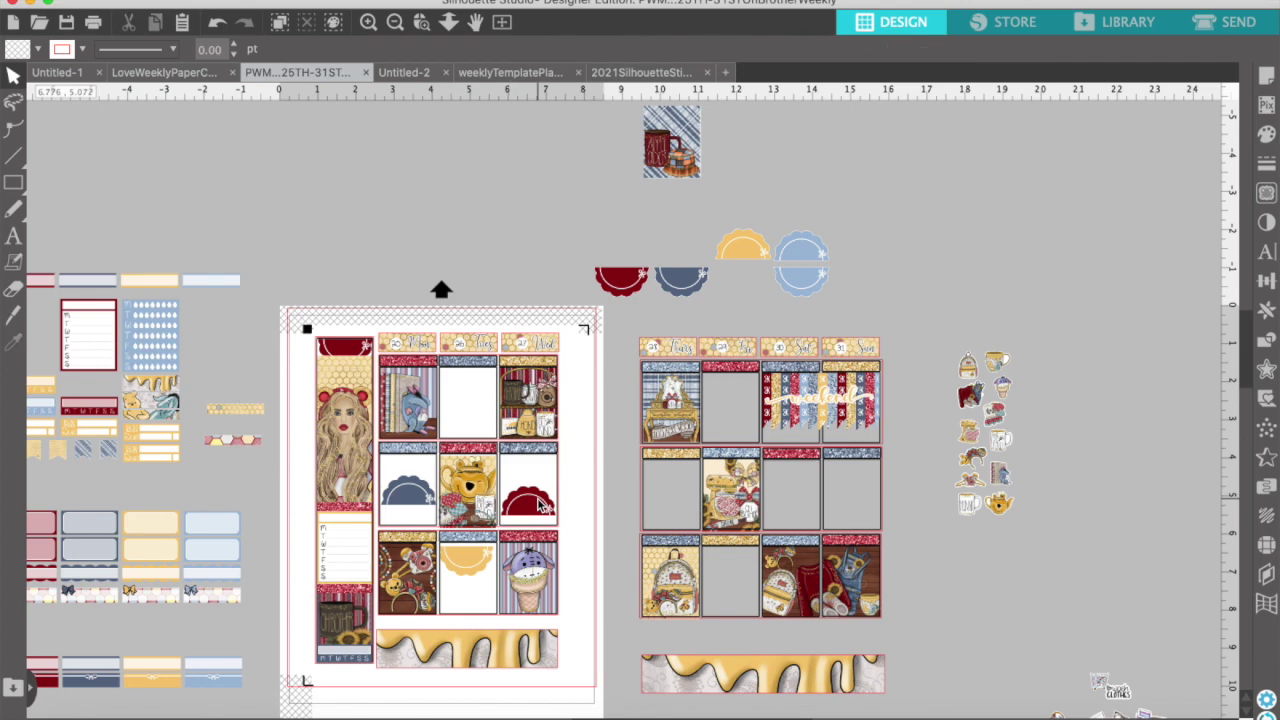
Put half circles on the second page: light blue in Thursday's middle box, yellow and navy in Friday's top and bottom, red in Sunday's middle
drag(801, 284, 671, 484)
drag(740, 255, 725, 432)
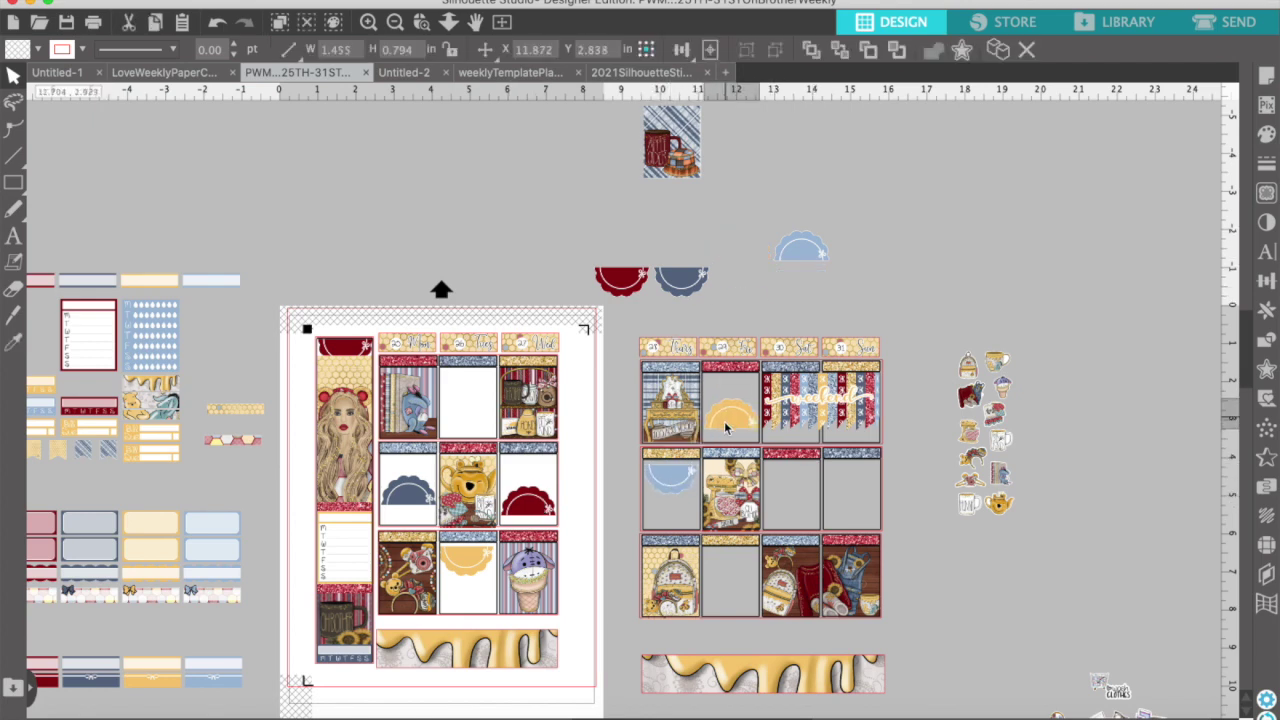
drag(621, 283, 865, 481)
drag(691, 282, 708, 541)
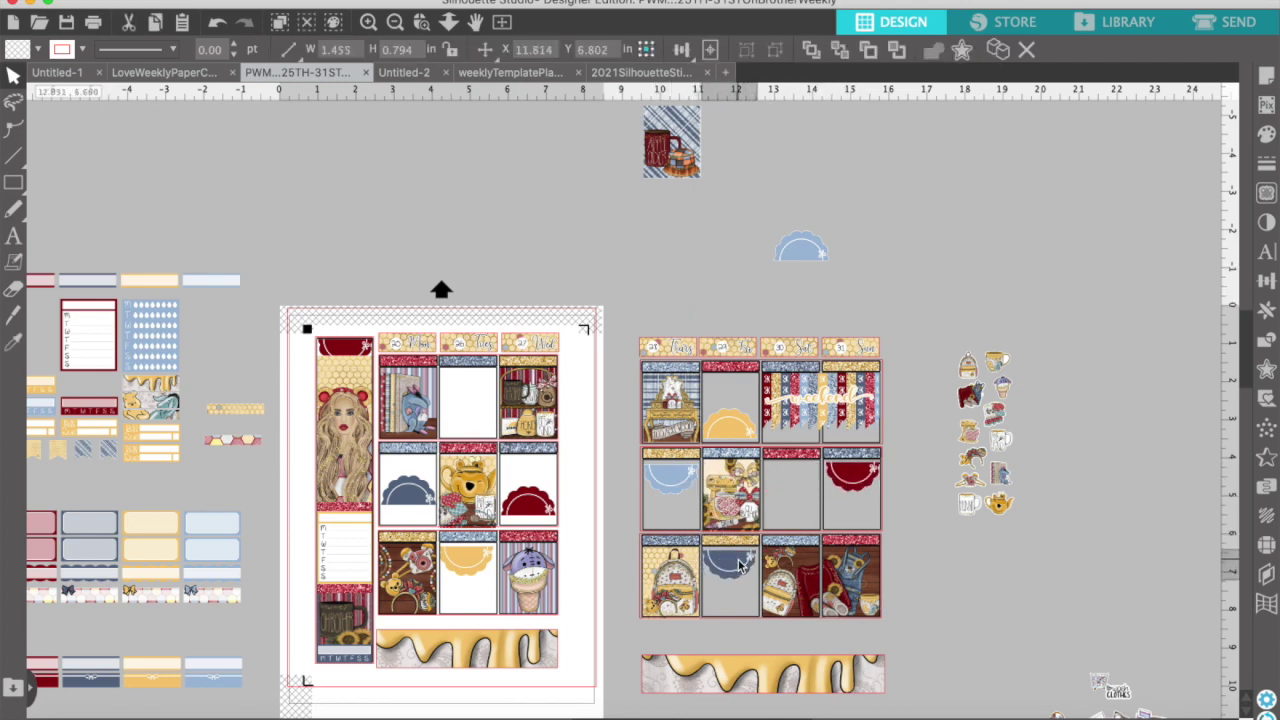
Duplicate Wednesday's red half circle into Saturday's middle box and set Sunday's red half circle aside above the second page
click(658, 514)
click(857, 488)
click(521, 498)
right_click(521, 497)
click(580, 629)
drag(533, 511, 791, 512)
drag(733, 562, 868, 308)
drag(859, 472, 653, 268)
drag(863, 305, 737, 563)
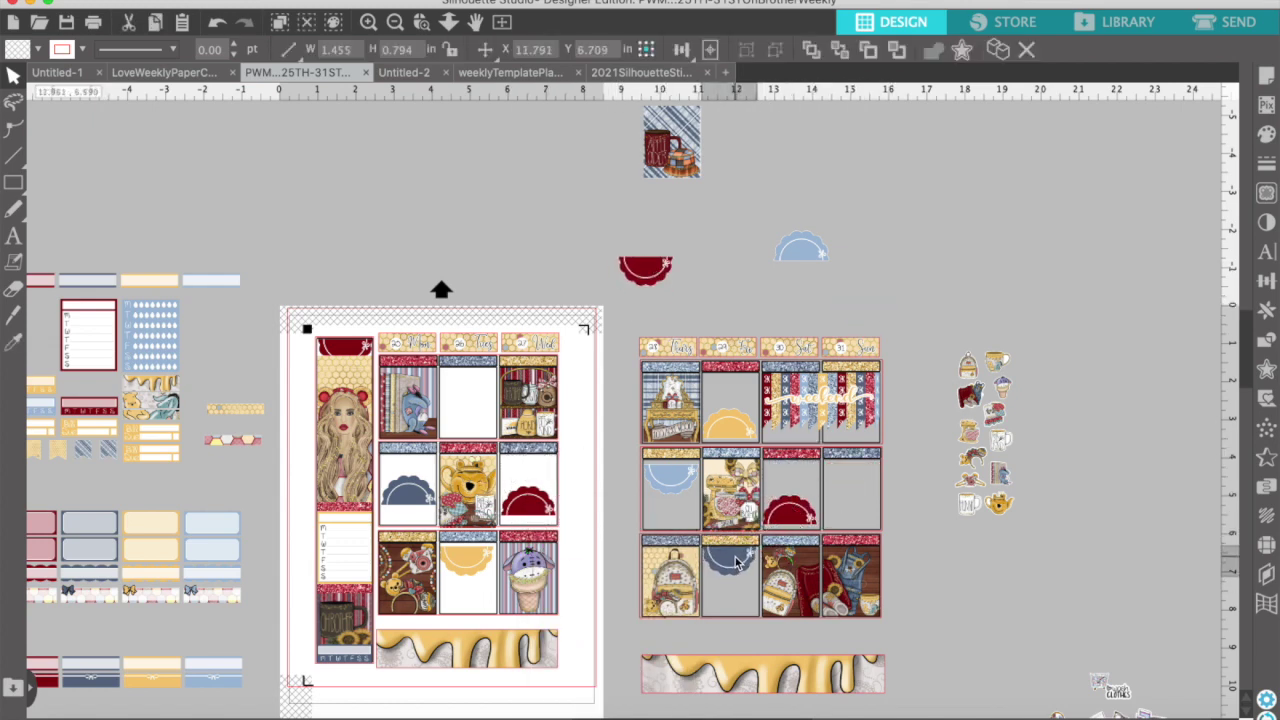
key(Escape)
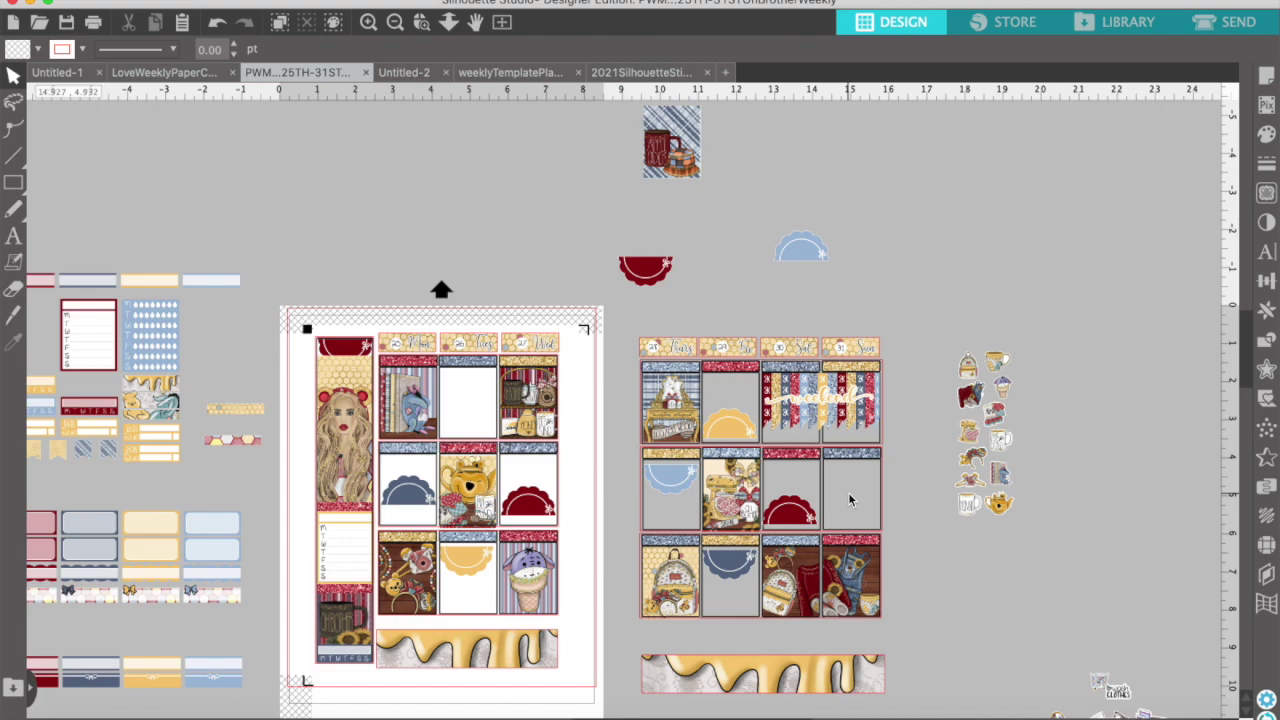
click(792, 514)
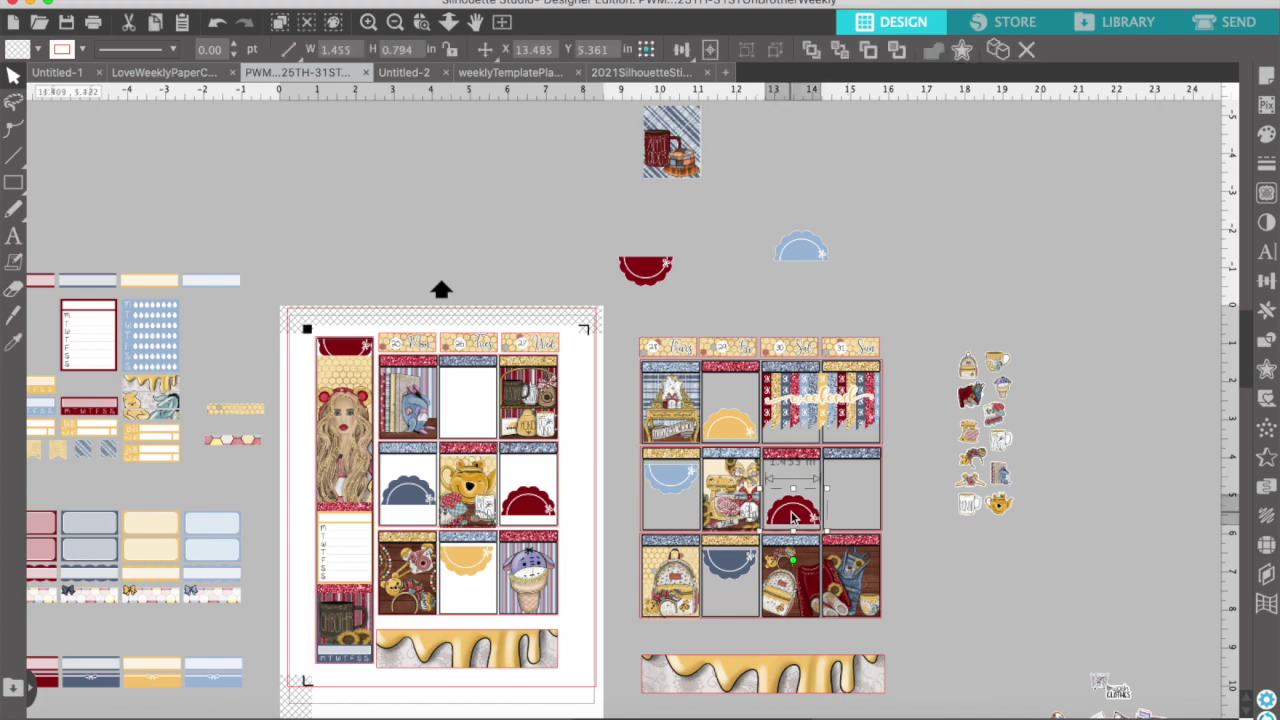
Fit Monday's upside-down Eeyore artwork and Wednesday's mug shelf artwork inside their top box frames
click(369, 23)
click(369, 23)
scroll(570, 440, left, 3)
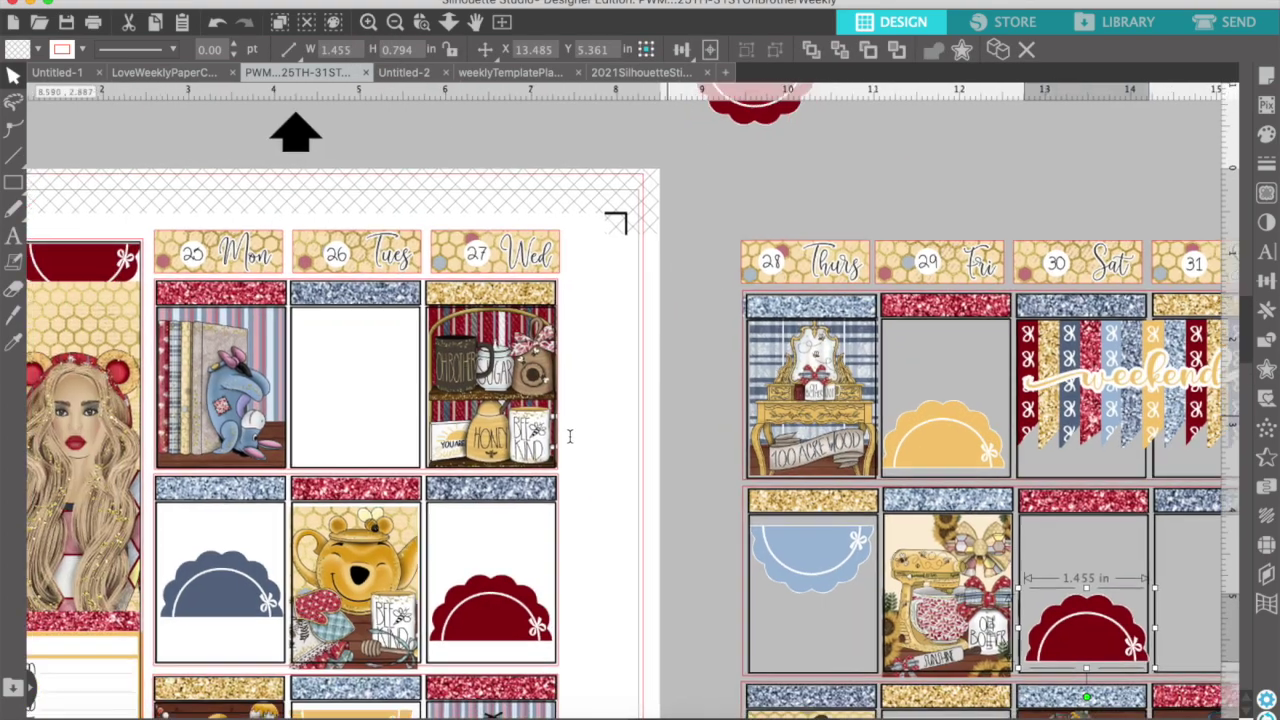
click(369, 23)
scroll(492, 411, left, 5)
scroll(491, 411, left, 2)
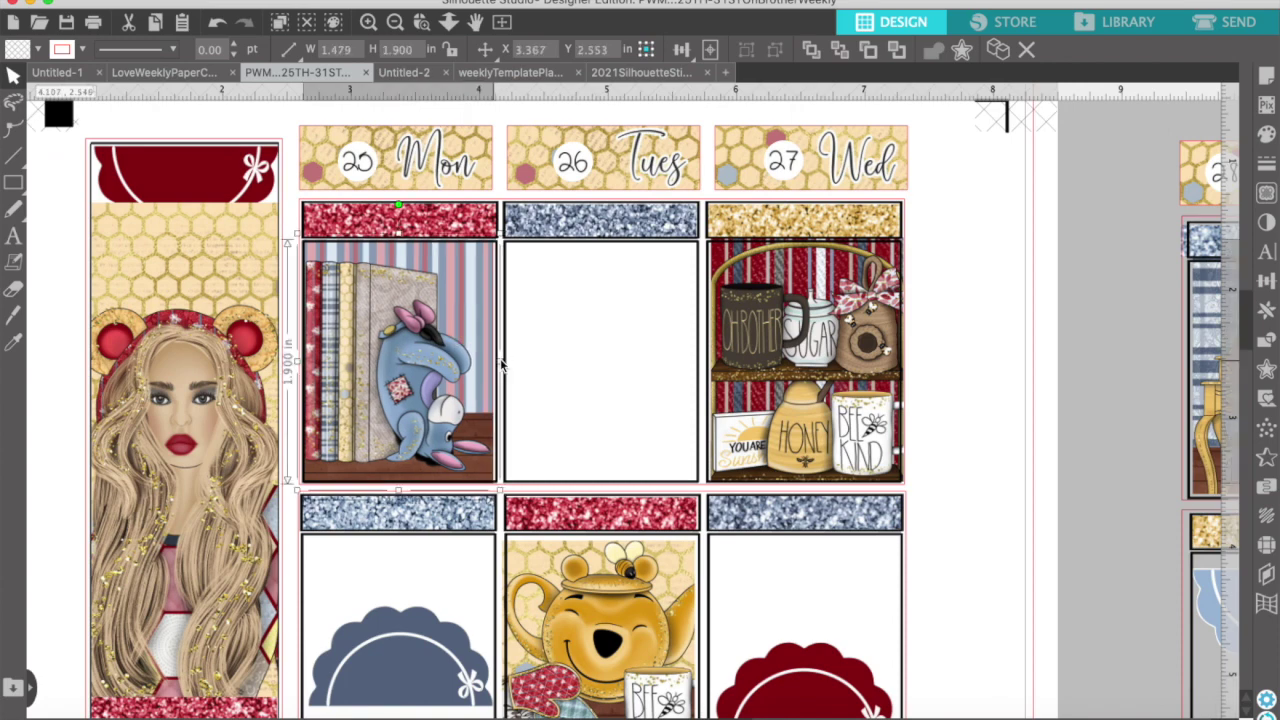
click(398, 235)
click(756, 374)
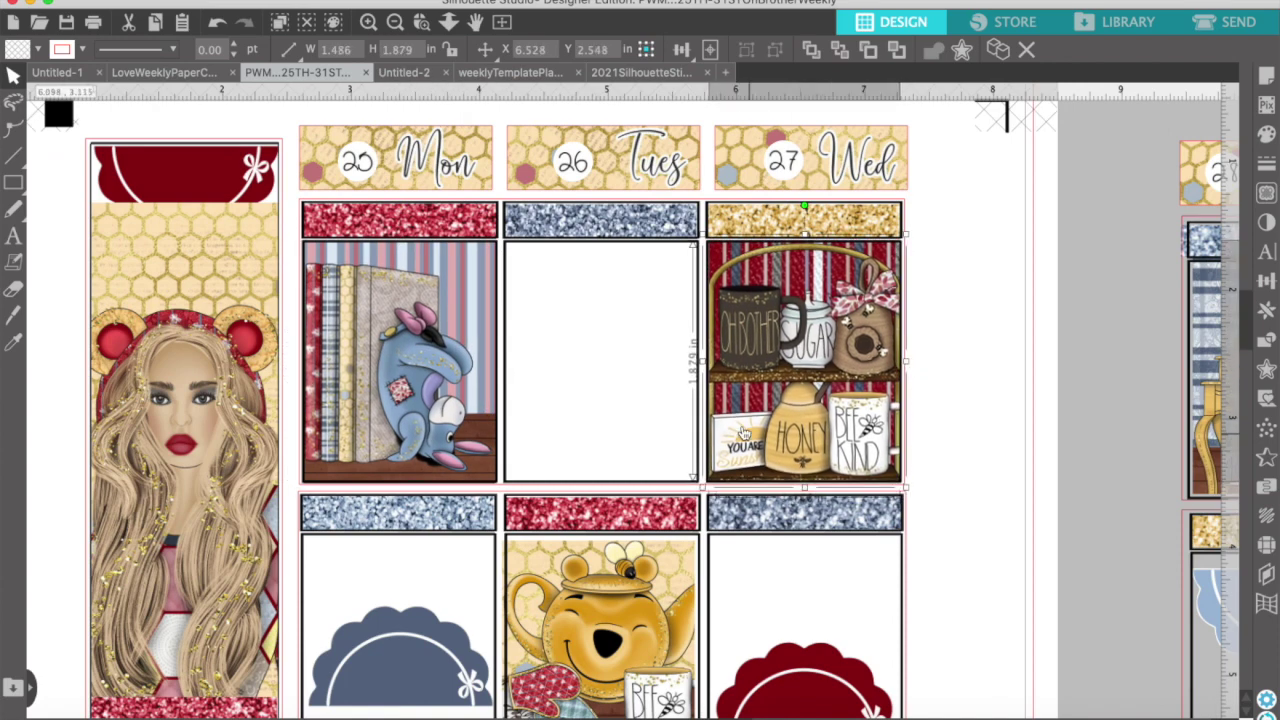
Nudge the teapot artwork to fit the frame of Tuesday's middle box
scroll(515, 636, down, 1)
click(580, 535)
drag(580, 535, 583, 531)
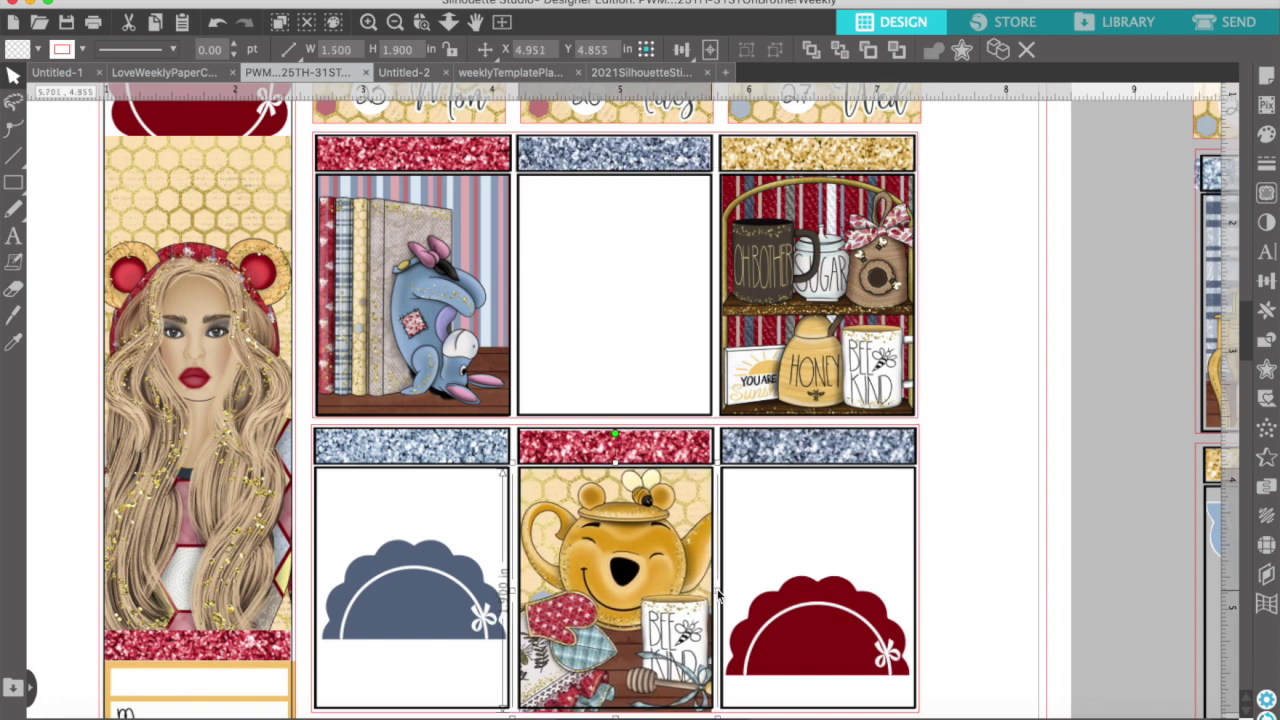
Move the navy and red half circles down to the bottom edges of Monday's and Wednesday's middle boxes
scroll(617, 700, down, 1)
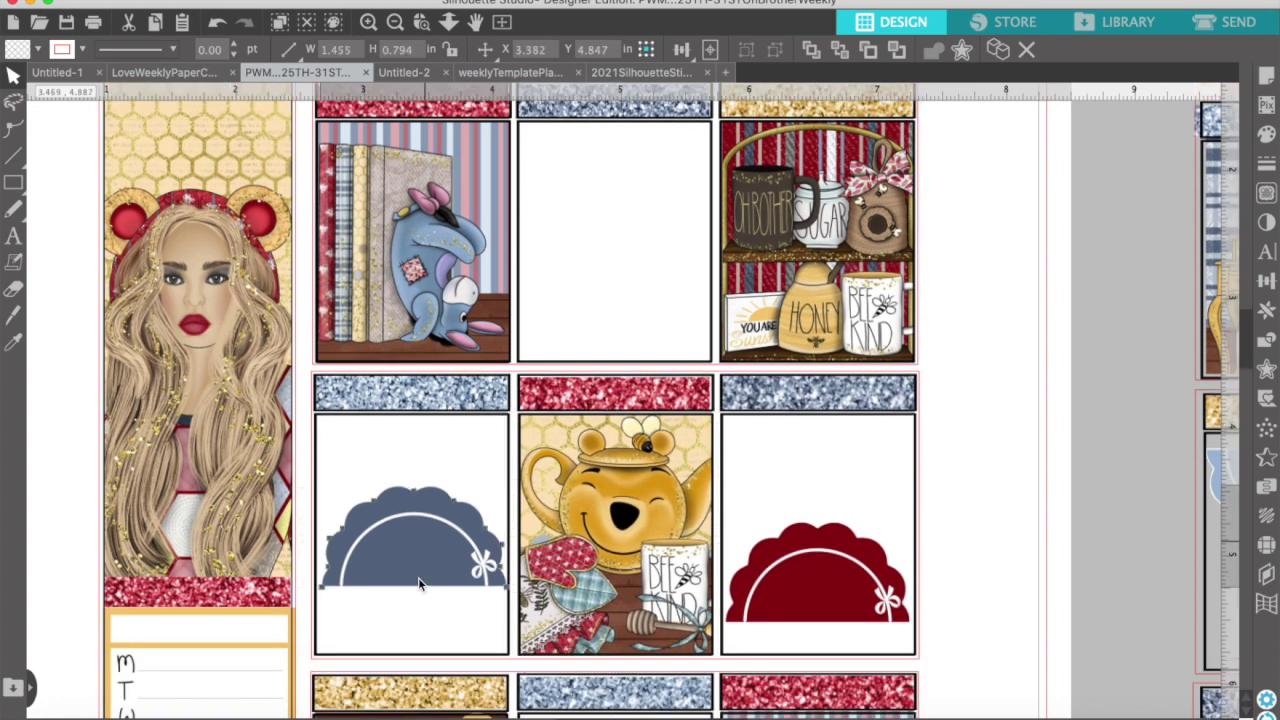
double_click(405, 572)
drag(403, 570, 398, 607)
click(942, 304)
click(1214, 108)
click(397, 600)
drag(820, 577, 825, 608)
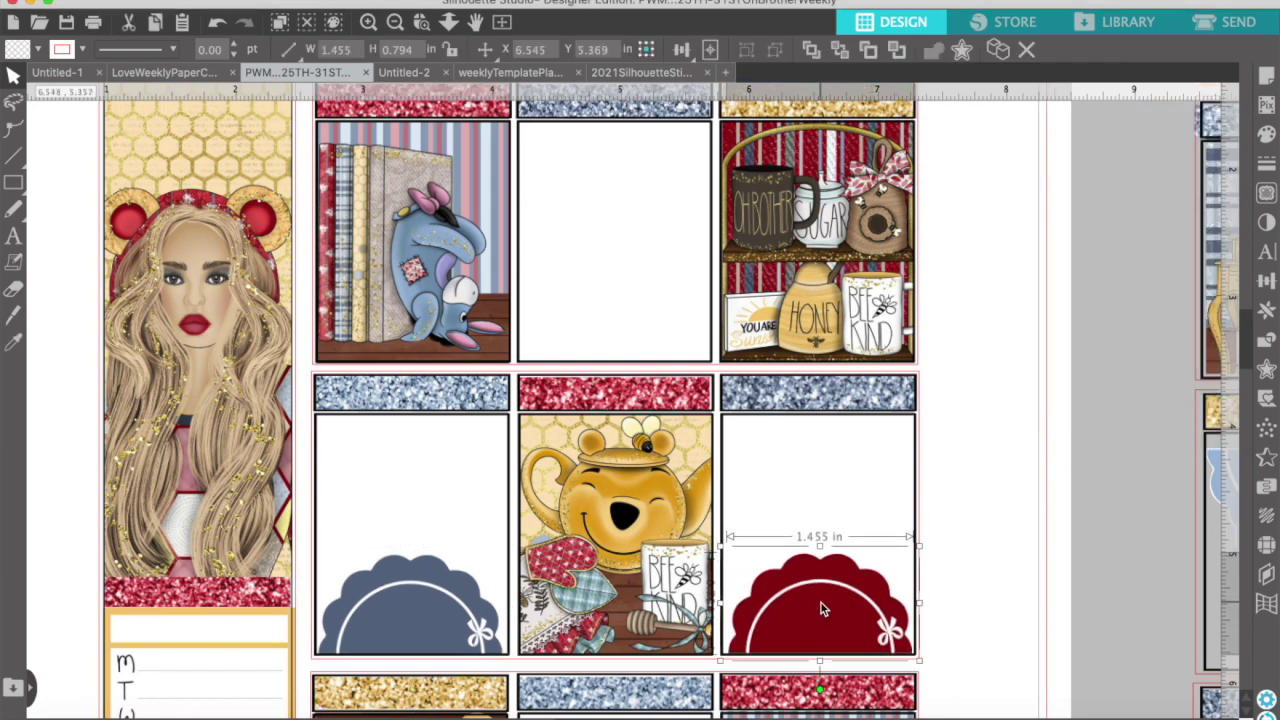
click(957, 561)
Resize the camera and bear headband artwork to fit the frame of Monday's bottom box
scroll(957, 561, down, 1)
scroll(956, 562, down, 5)
click(420, 500)
drag(411, 641, 410, 640)
drag(513, 510, 511, 510)
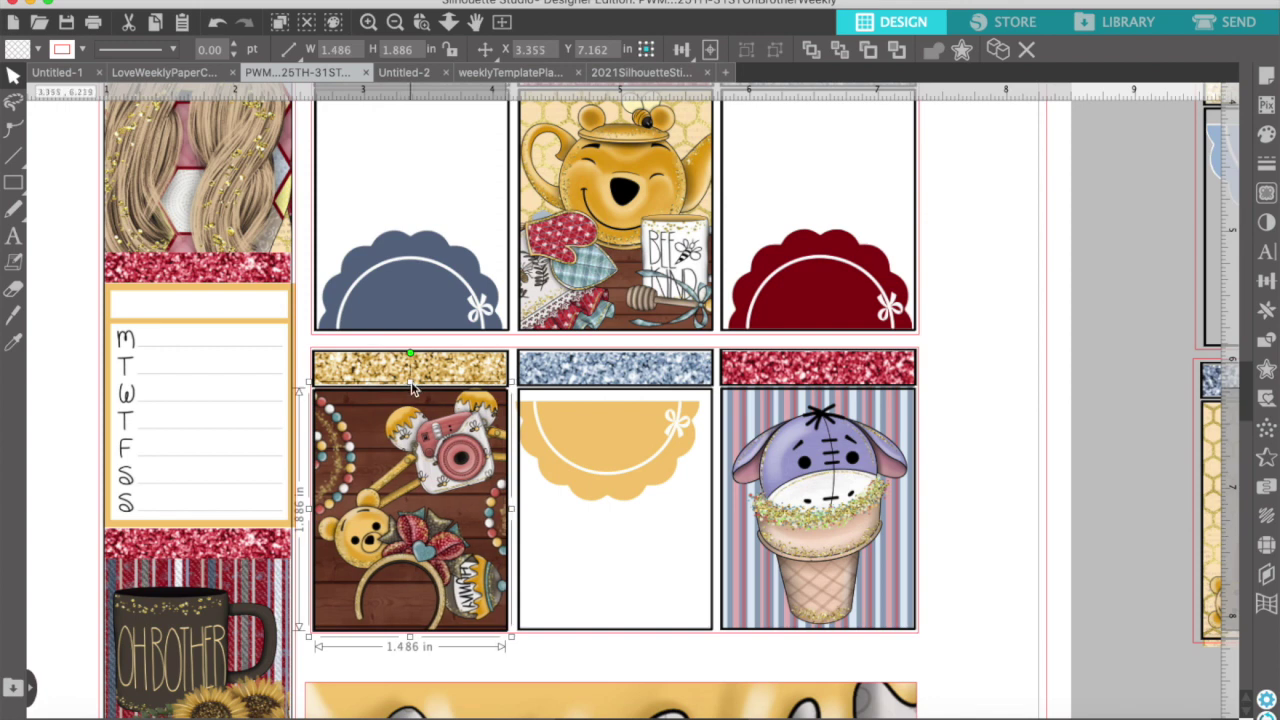
drag(411, 383, 411, 384)
drag(309, 509, 310, 510)
Move the yellow half circle to the top of Tuesday's bottom box and resize the Eeyore ice cream artwork to about 1.514 × 1.865 in
drag(607, 443, 612, 433)
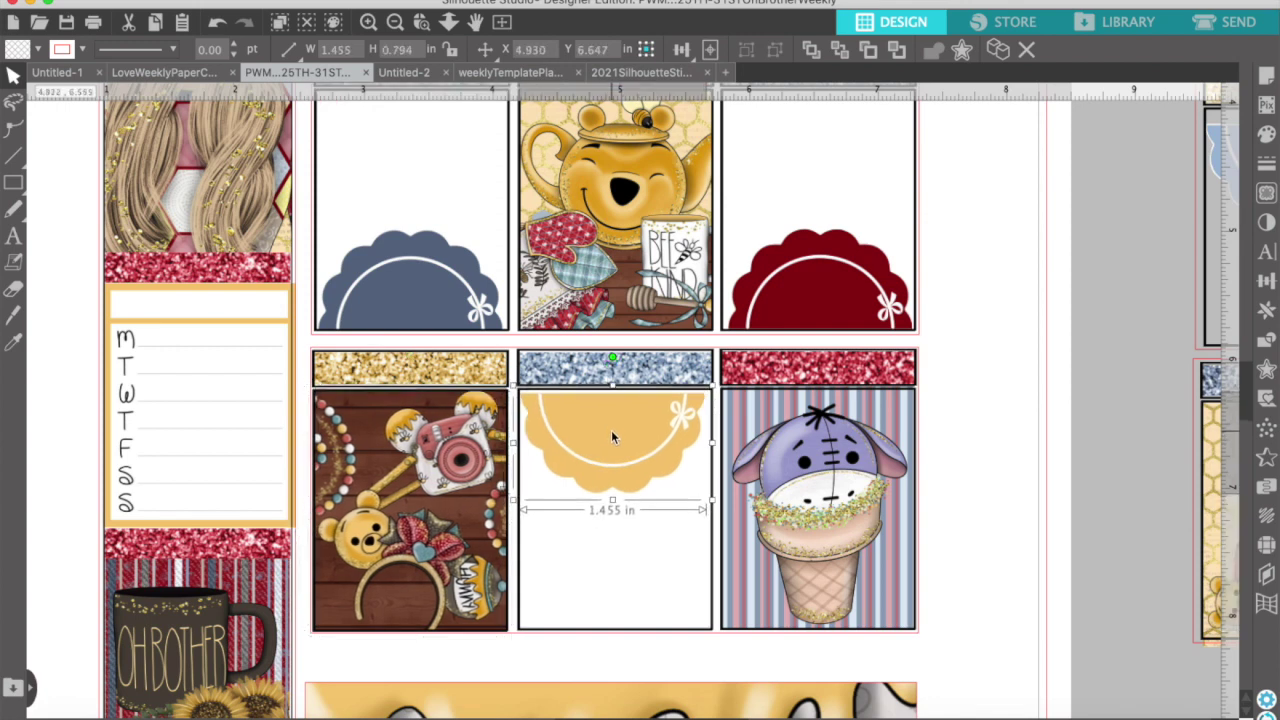
click(819, 393)
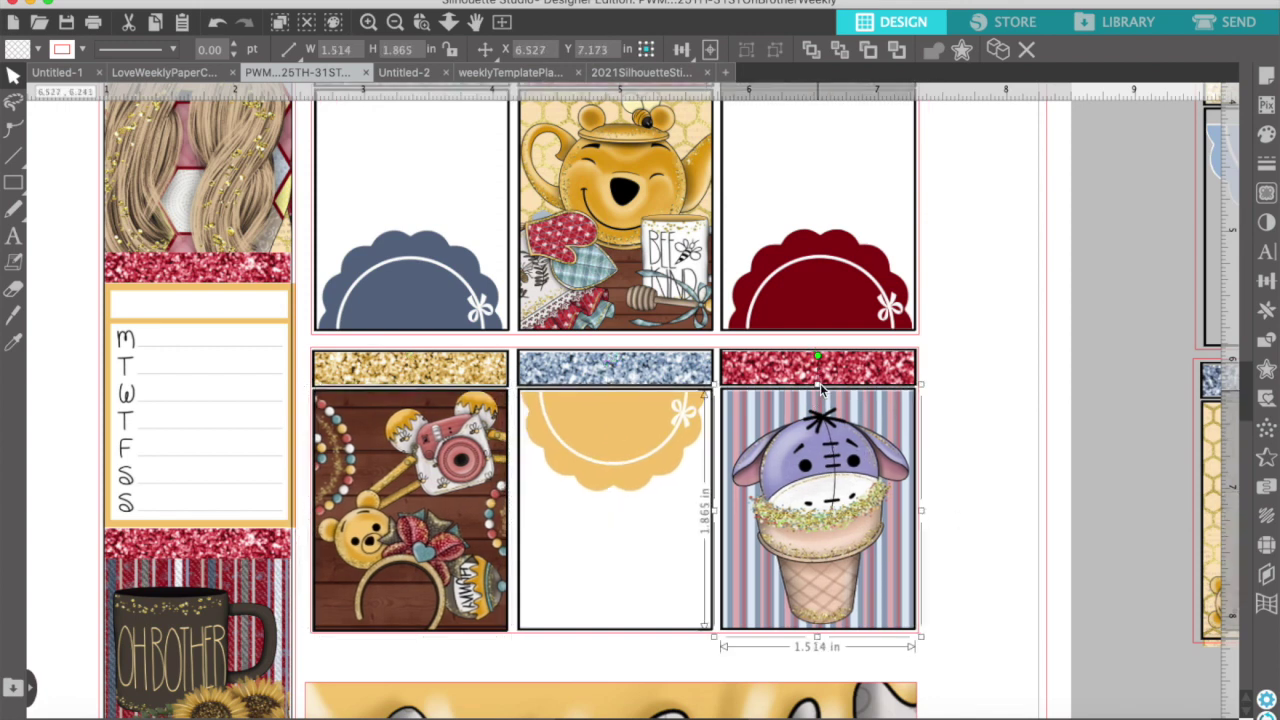
click(947, 566)
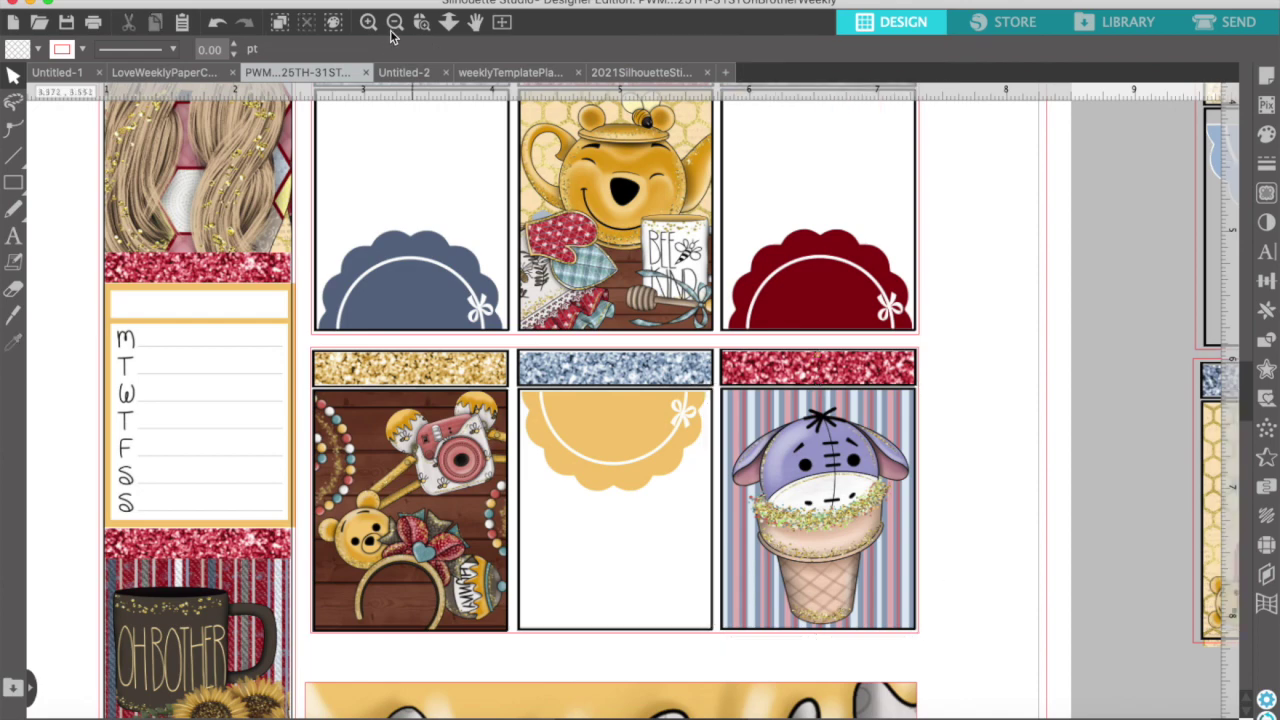
Place the shorter red bow strip between the first page's grid and drip strip, and bring the longer one over to the second page
click(396, 23)
click(397, 25)
scroll(726, 509, up, 3)
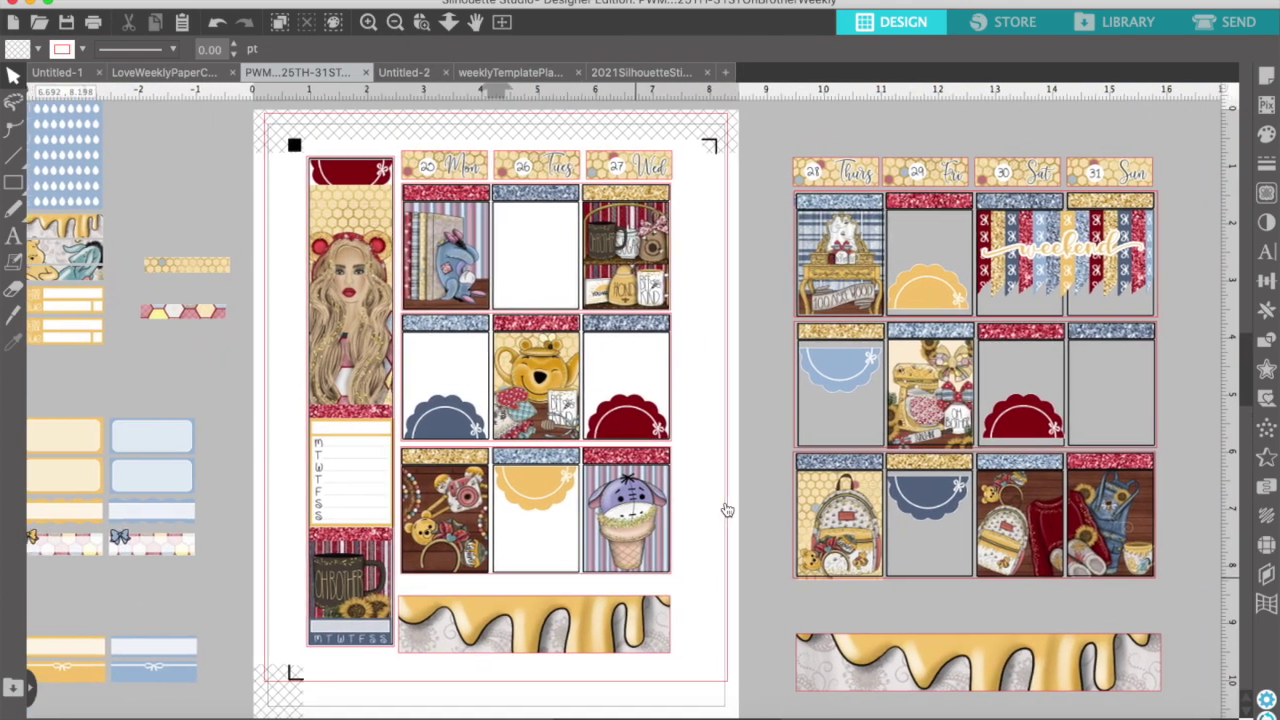
scroll(726, 509, down, 4)
drag(566, 673, 965, 498)
drag(226, 706, 567, 659)
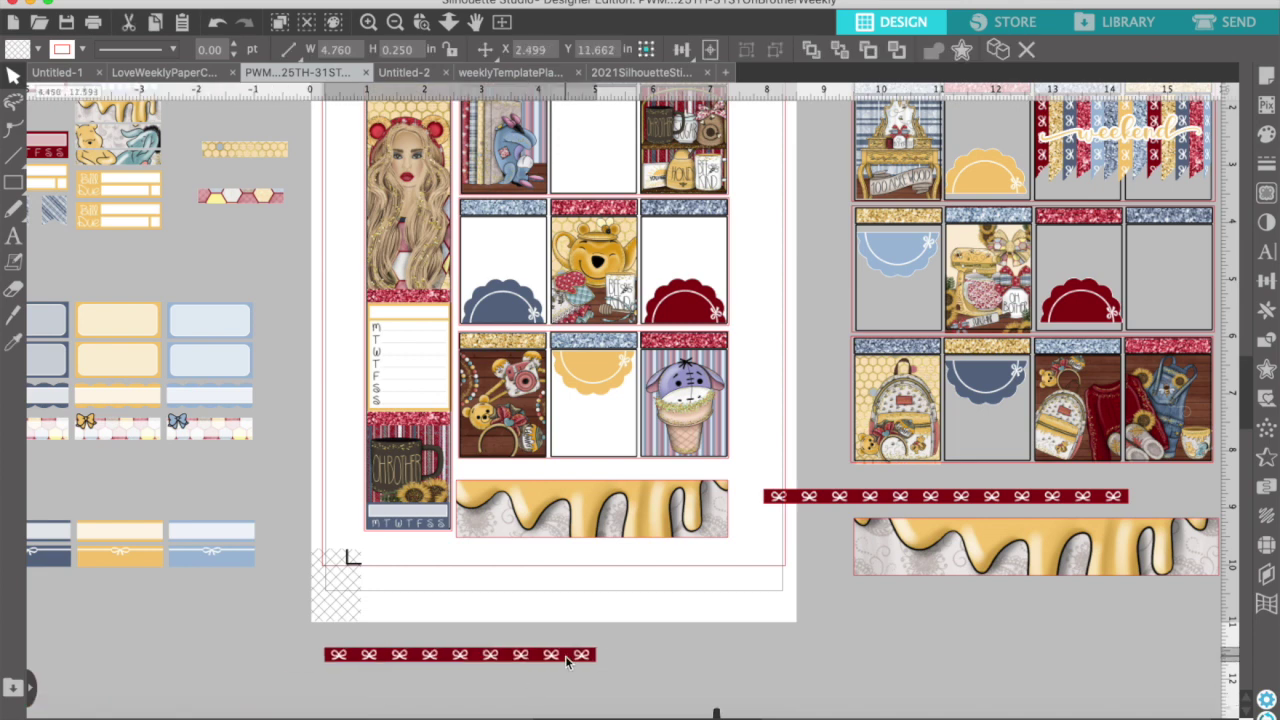
click(464, 656)
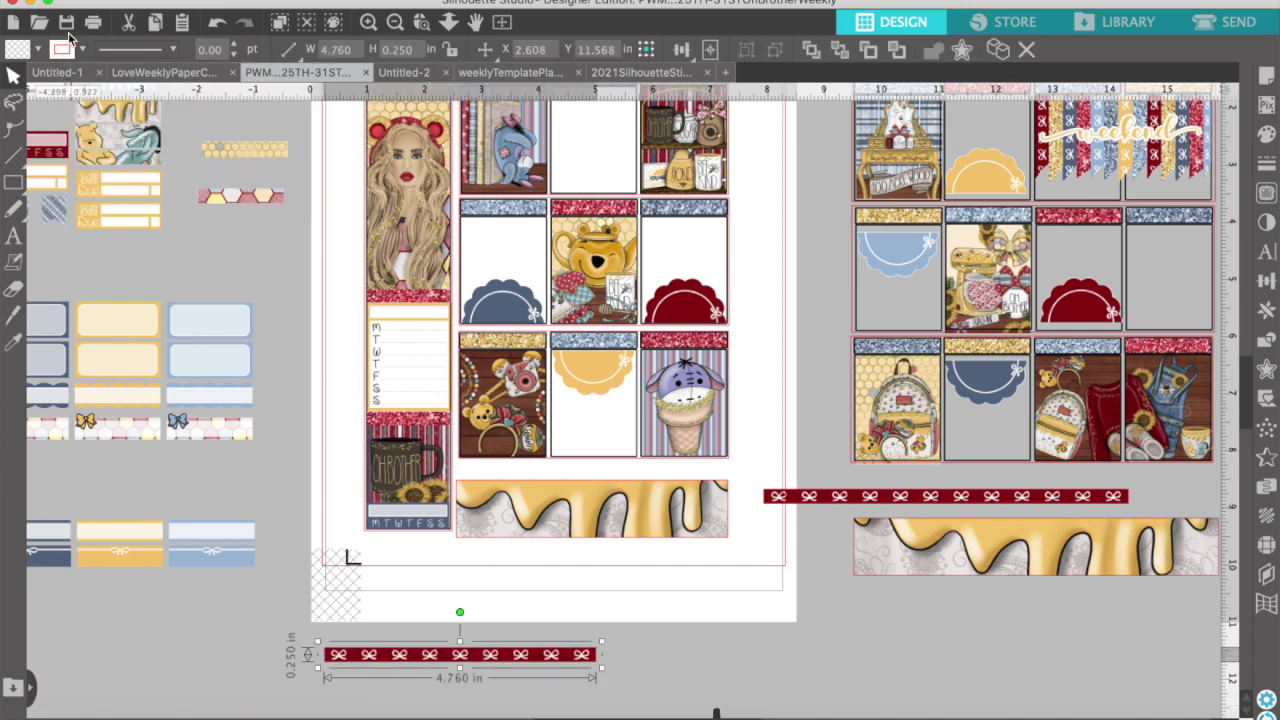
drag(464, 656, 596, 476)
click(576, 527)
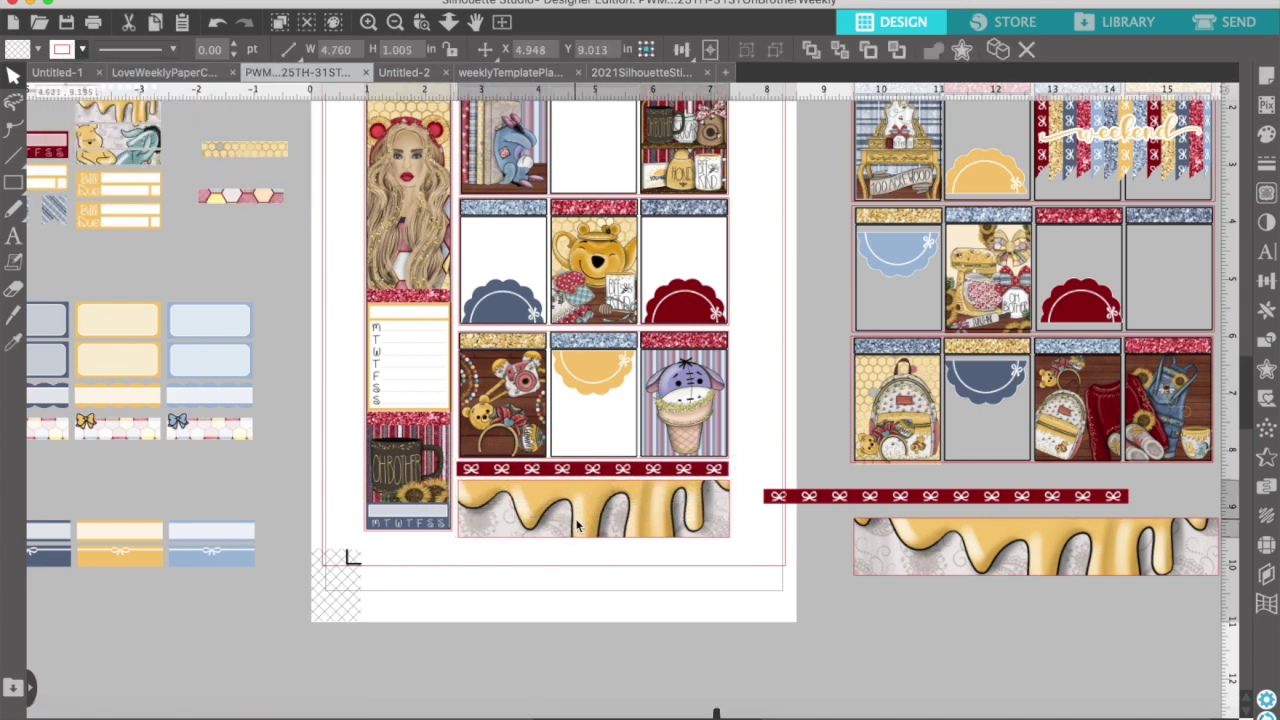
Position the longer red bow strip between the second page's grid and its drip strip
click(823, 619)
scroll(823, 619, right, 5)
drag(764, 504, 841, 495)
click(833, 504)
Fit the vanity artwork into the frame of Thursday's top box beneath the blue glitter header
scroll(833, 504, up, 3)
double_click(368, 24)
scroll(459, 236, up, 5)
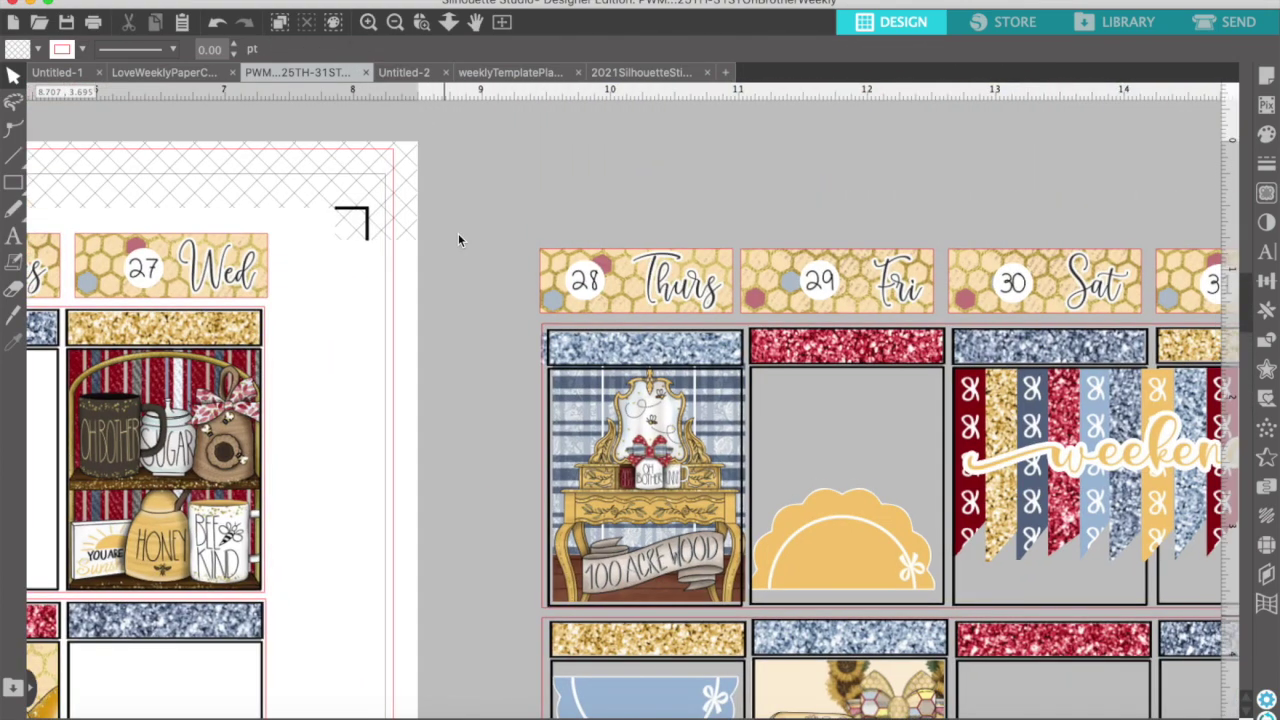
click(603, 338)
right_click(570, 352)
click(614, 620)
click(611, 350)
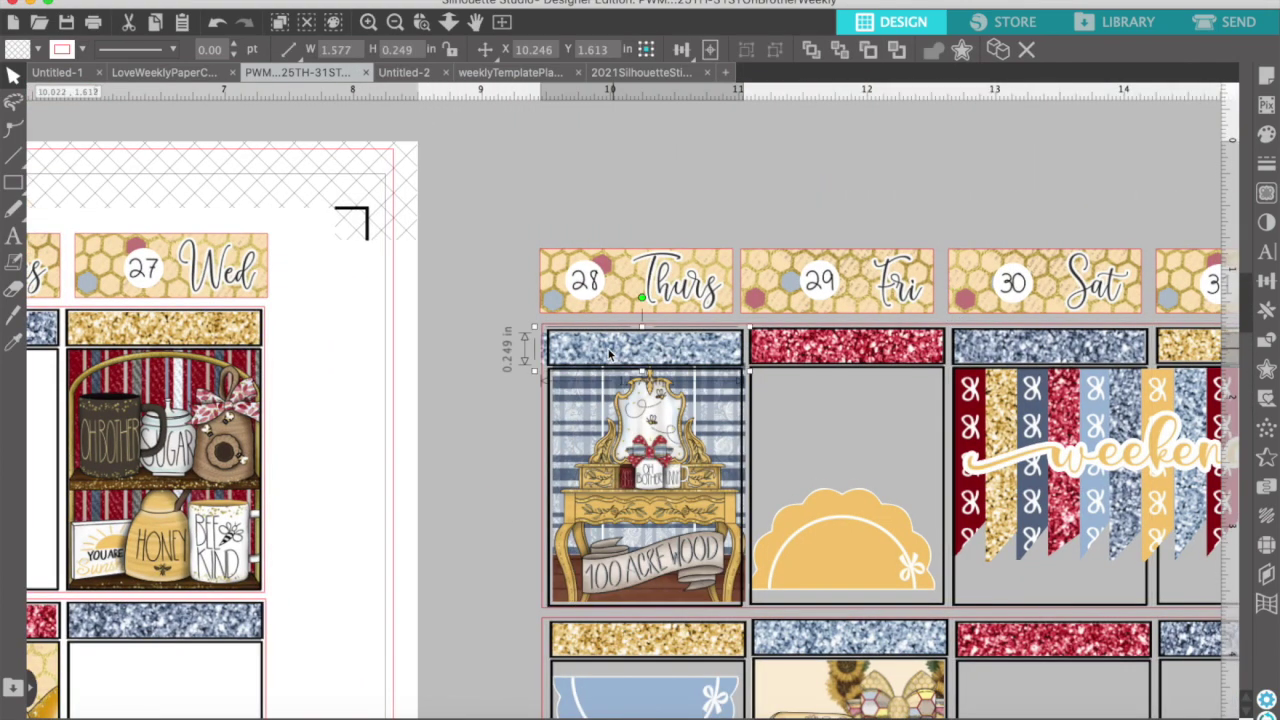
click(660, 422)
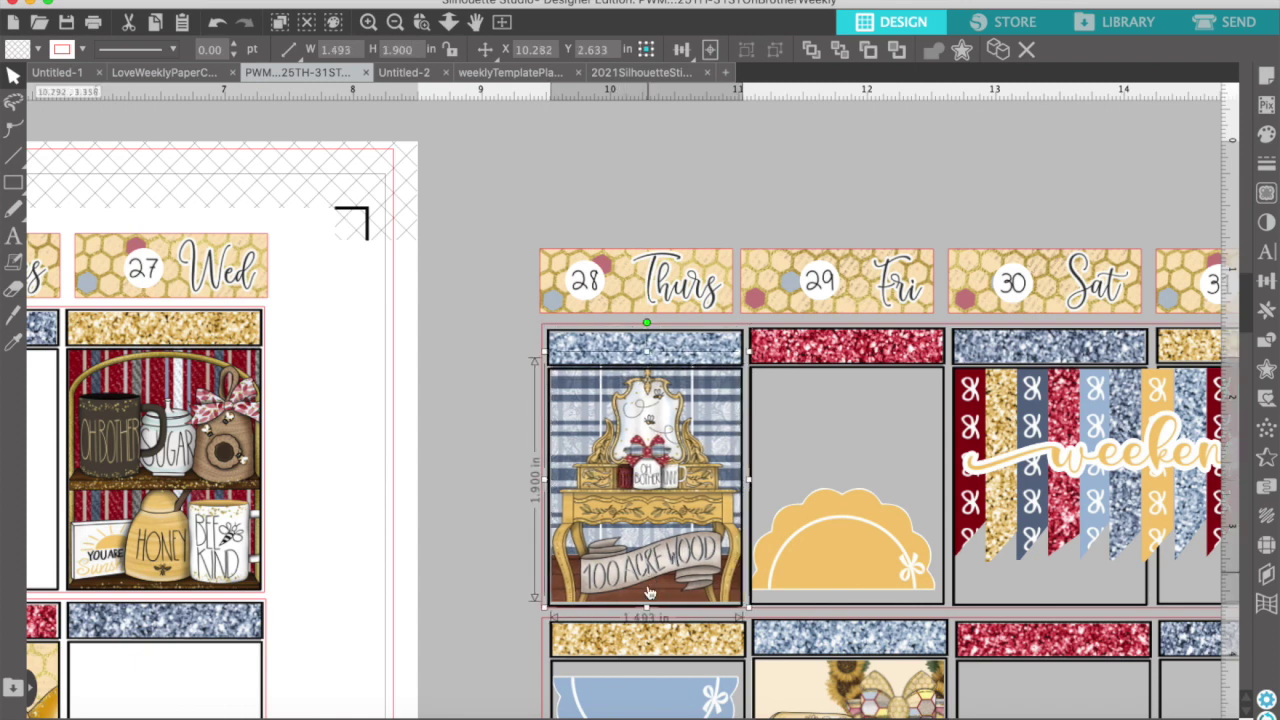
drag(647, 606, 647, 614)
Align Friday's yellow half circle with the bottom of its top box and Thursday's light blue one with the top of its middle box
click(863, 538)
drag(863, 538, 870, 546)
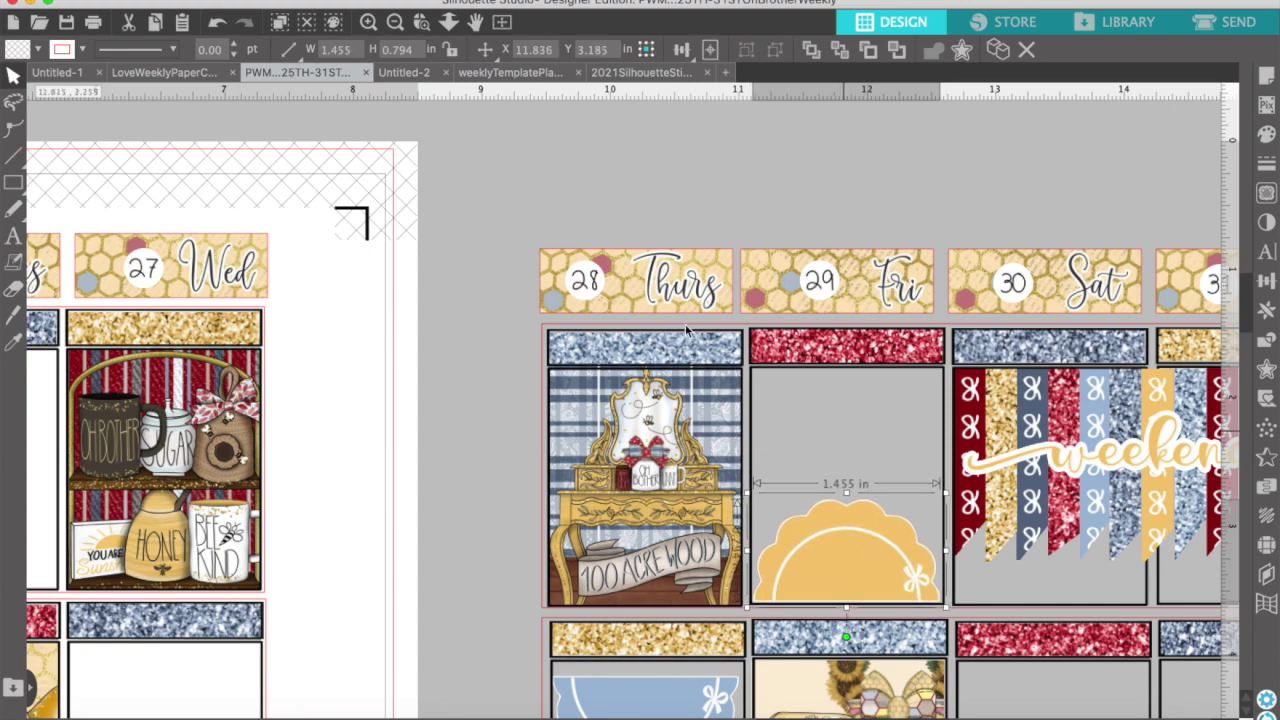
scroll(484, 426, down, 5)
click(635, 500)
drag(635, 500, 636, 482)
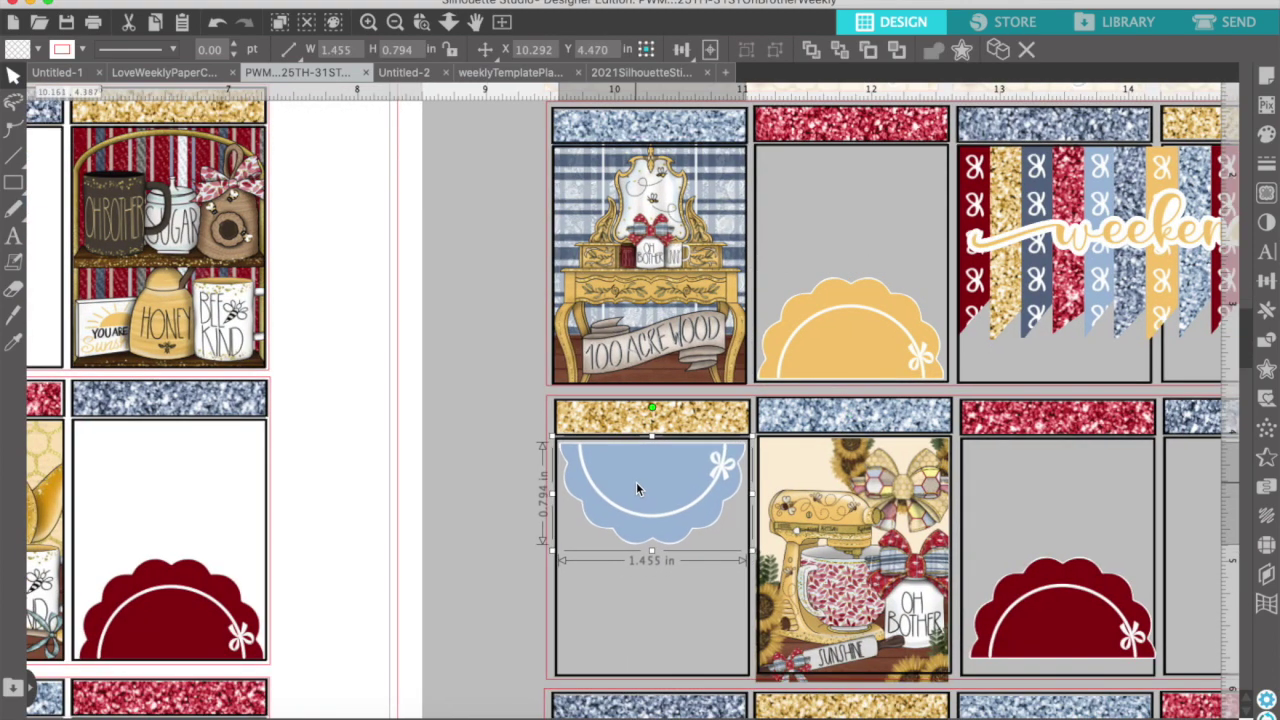
scroll(450, 493, down, 3)
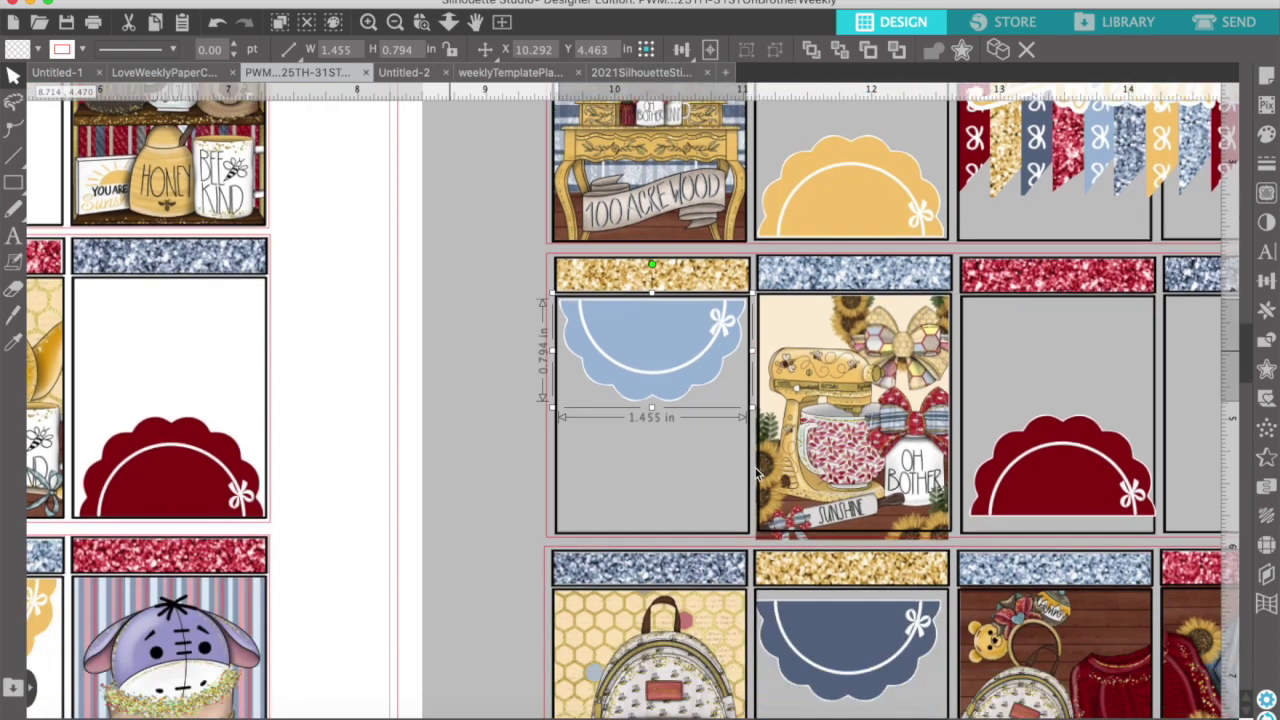
Fit the stand mixer artwork into Friday's middle box and align Saturday's red half circle with the bottom of its middle box
click(753, 423)
drag(853, 545, 853, 533)
drag(1035, 488, 1037, 504)
scroll(900, 614, right, 3)
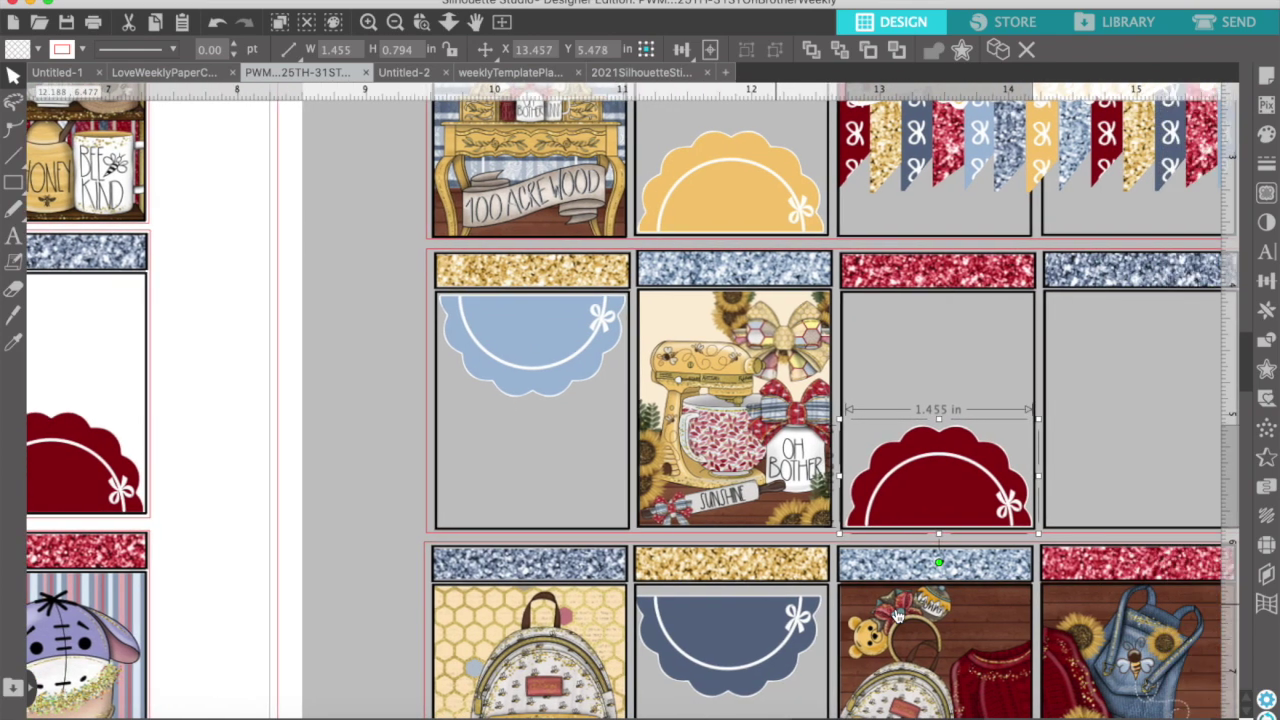
Align Friday's dark blue half circle with the top of its bottom box and fit the backpack artwork into Thursday's bottom box
scroll(900, 614, down, 5)
click(719, 416)
drag(721, 414, 723, 411)
click(545, 560)
drag(527, 627, 527, 618)
drag(428, 500, 432, 500)
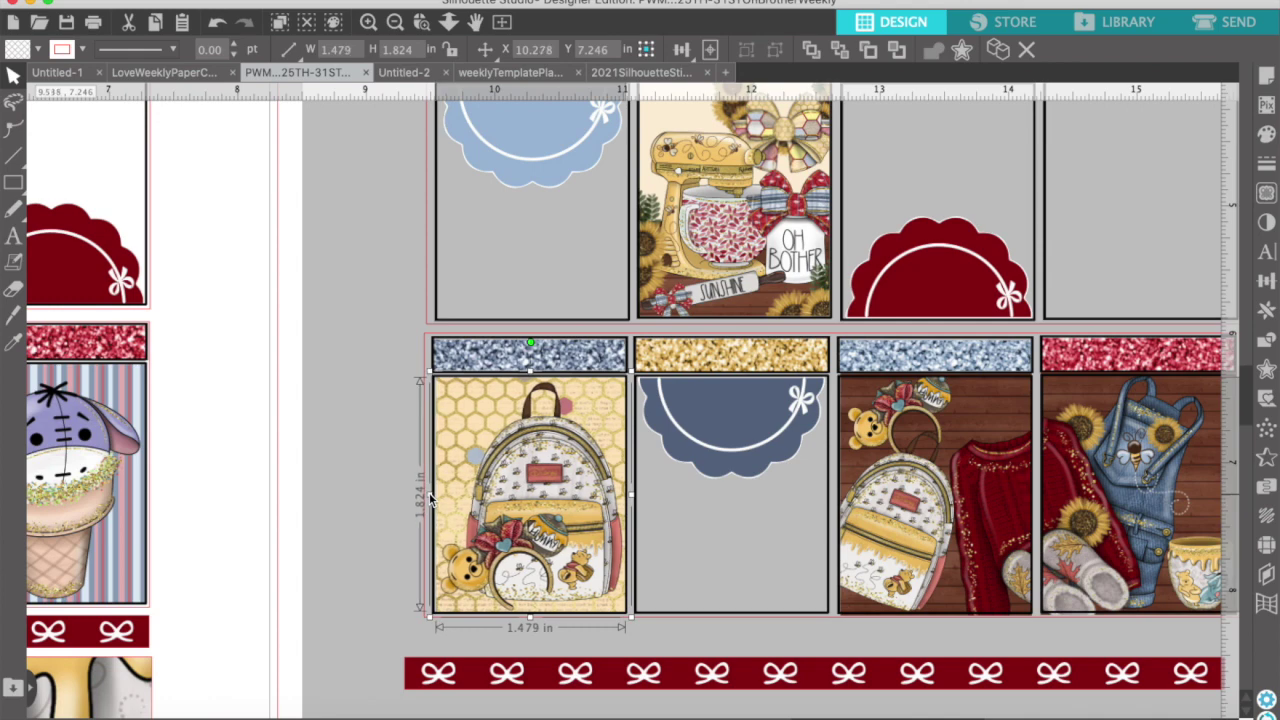
click(400, 506)
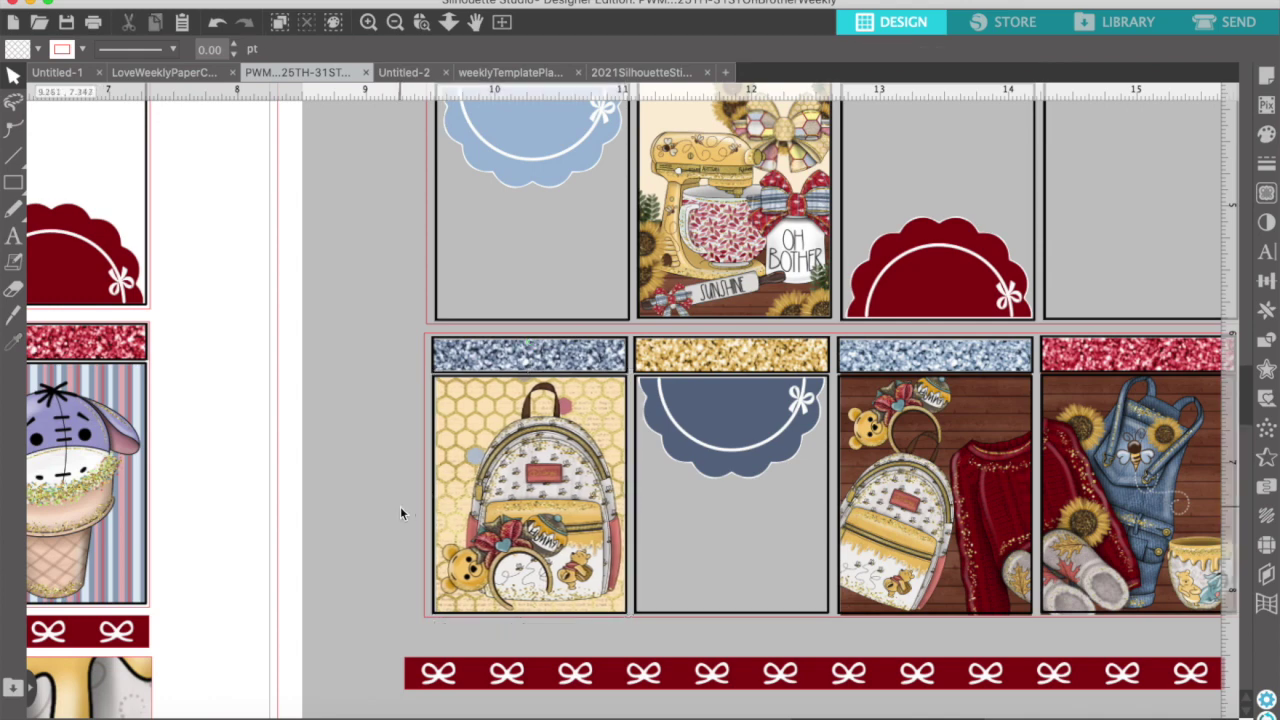
Place the long red bow strip and the honey drip strip closely beneath the second page's grid
click(396, 22)
drag(724, 586, 736, 568)
drag(727, 703, 768, 631)
double_click(722, 673)
click(1214, 108)
click(1094, 519)
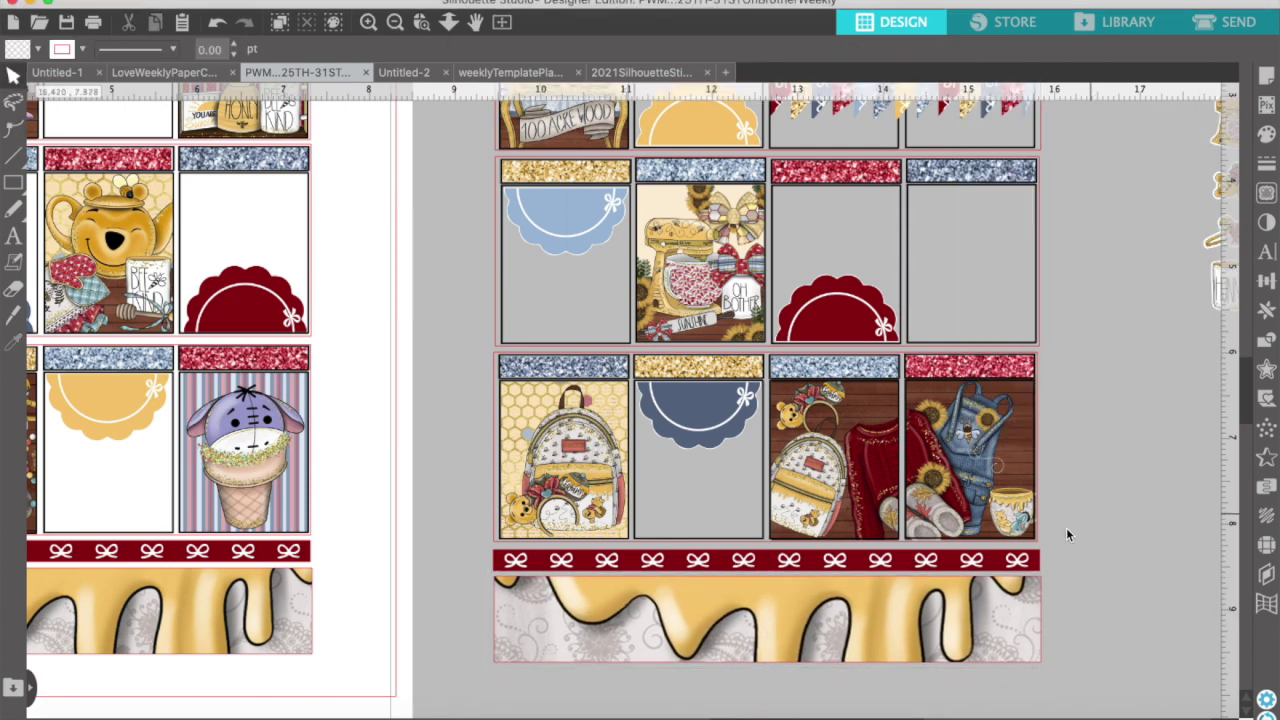
drag(1021, 560, 1022, 557)
drag(938, 618, 938, 617)
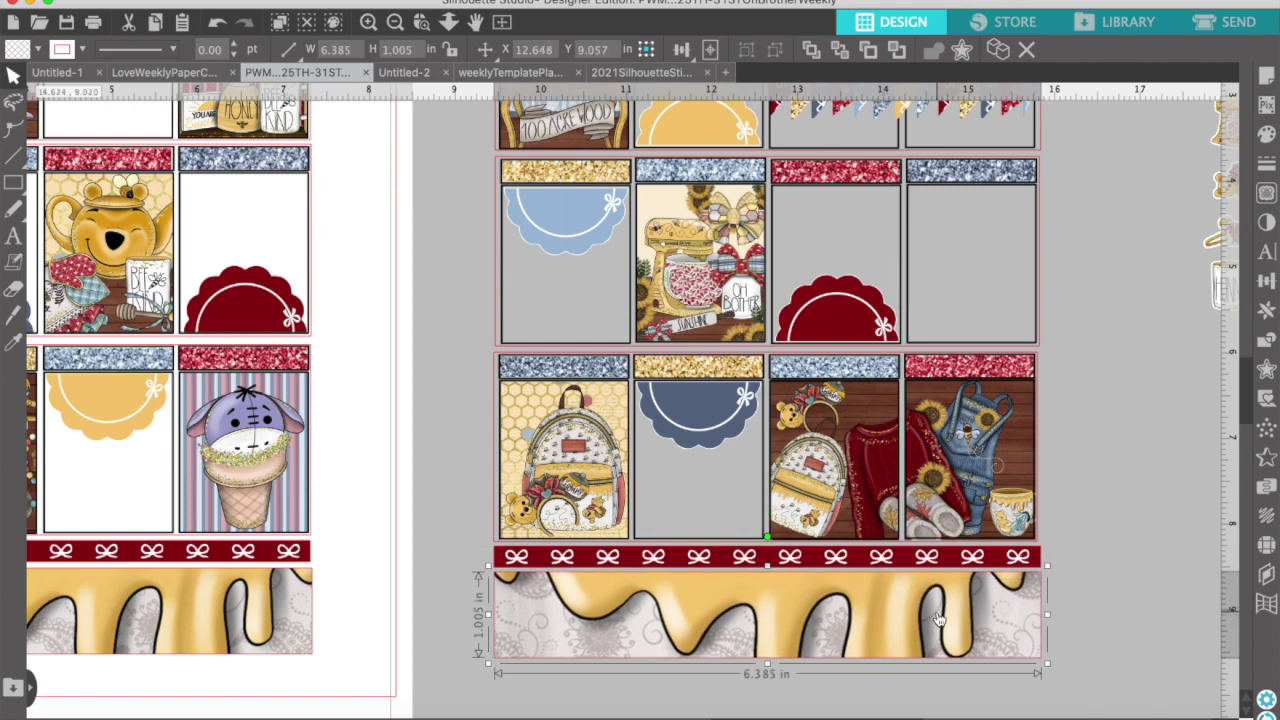
Place the planning time sticker in Wednesday's middle box and bring the shakeology sticker below the first page
click(395, 22)
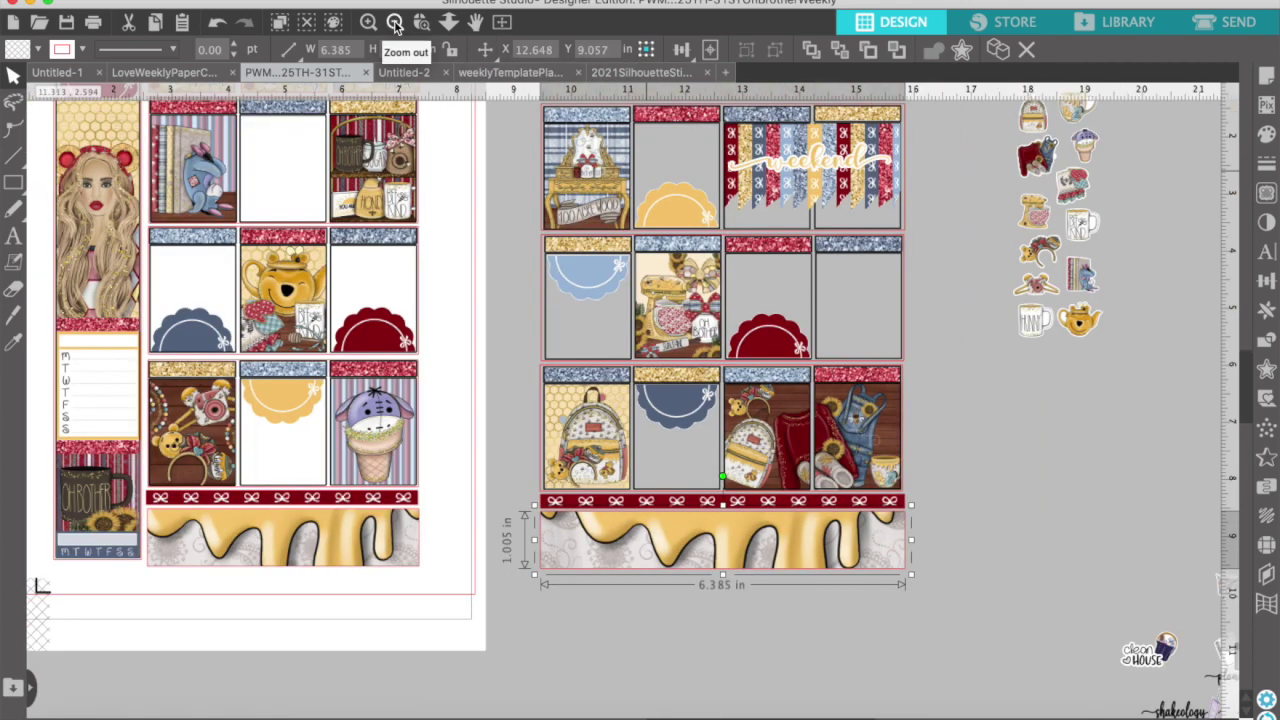
click(395, 22)
drag(1070, 580, 478, 343)
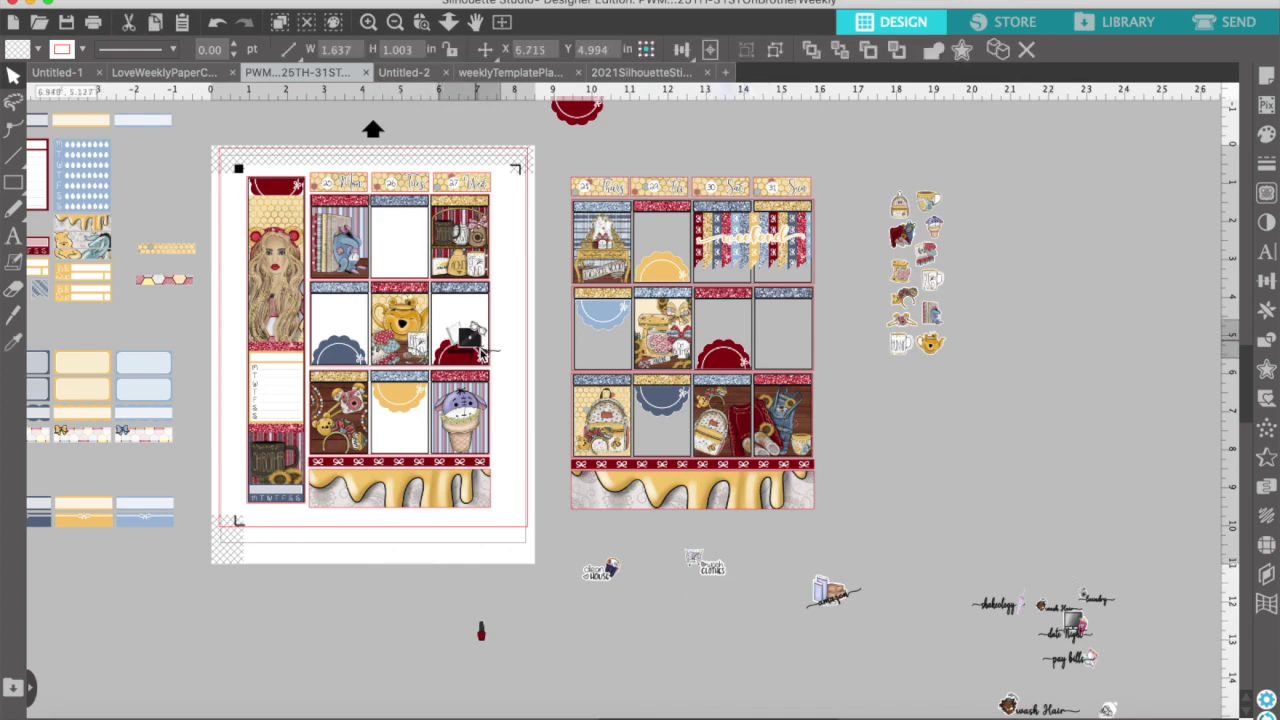
click(652, 540)
drag(1010, 607, 276, 593)
click(390, 612)
Bring the date night, laundry, pay bills, wash hair and me time stickers close to the second page
click(965, 510)
drag(1072, 626, 929, 488)
drag(1095, 600, 770, 546)
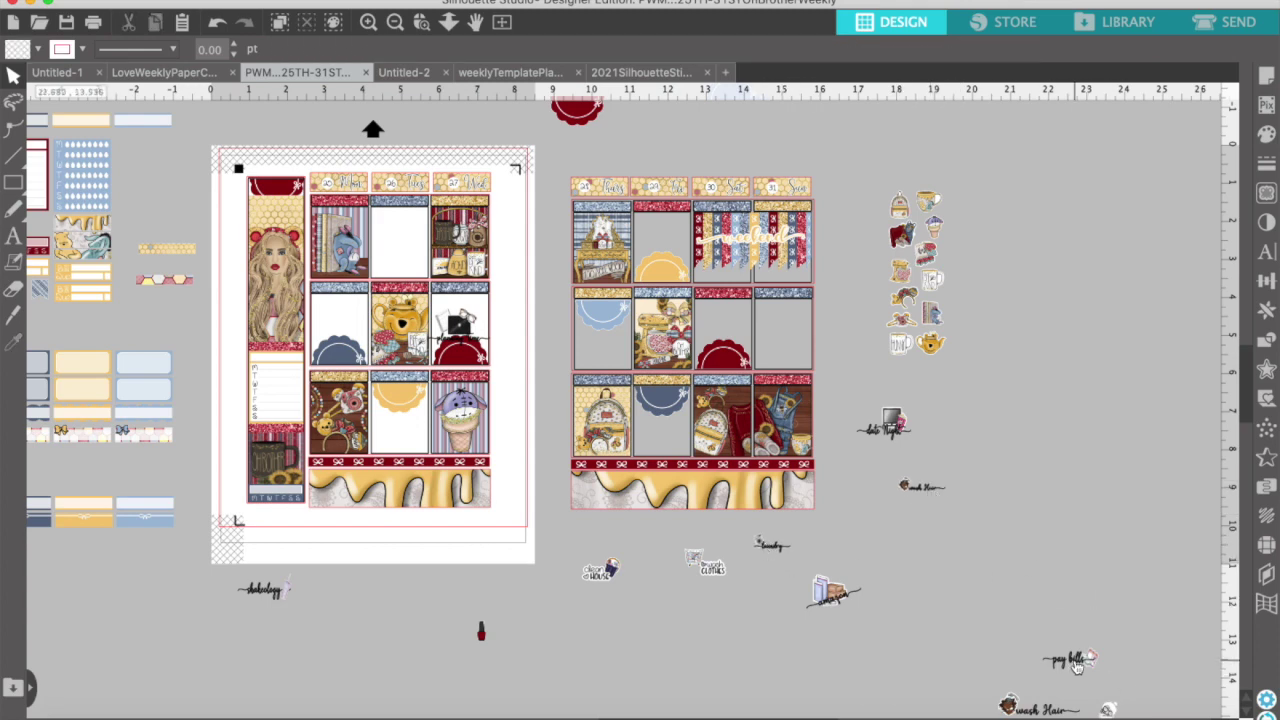
drag(1074, 660, 654, 625)
drag(1011, 708, 924, 470)
drag(1106, 706, 867, 471)
click(931, 537)
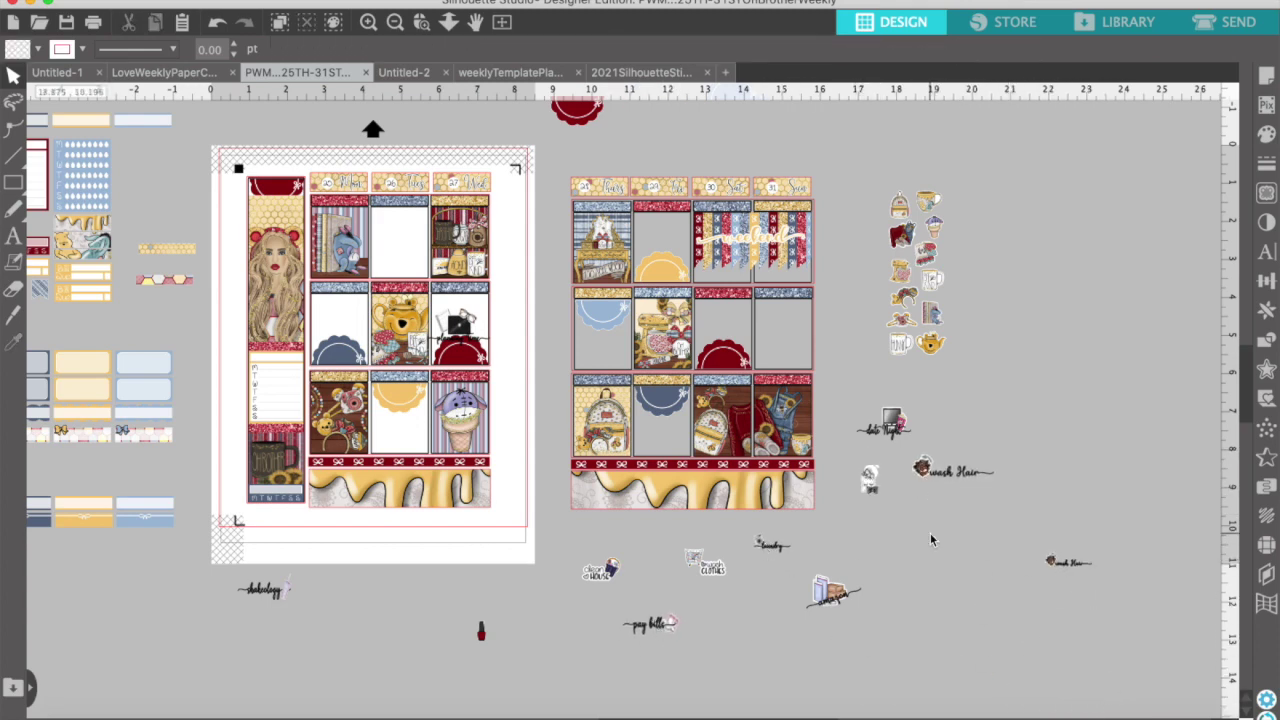
Bring the january script above the first page and the post pwm script below the second page
scroll(931, 537, down, 5)
drag(1026, 514, 362, 353)
drag(1042, 537, 643, 486)
scroll(839, 523, down, 2)
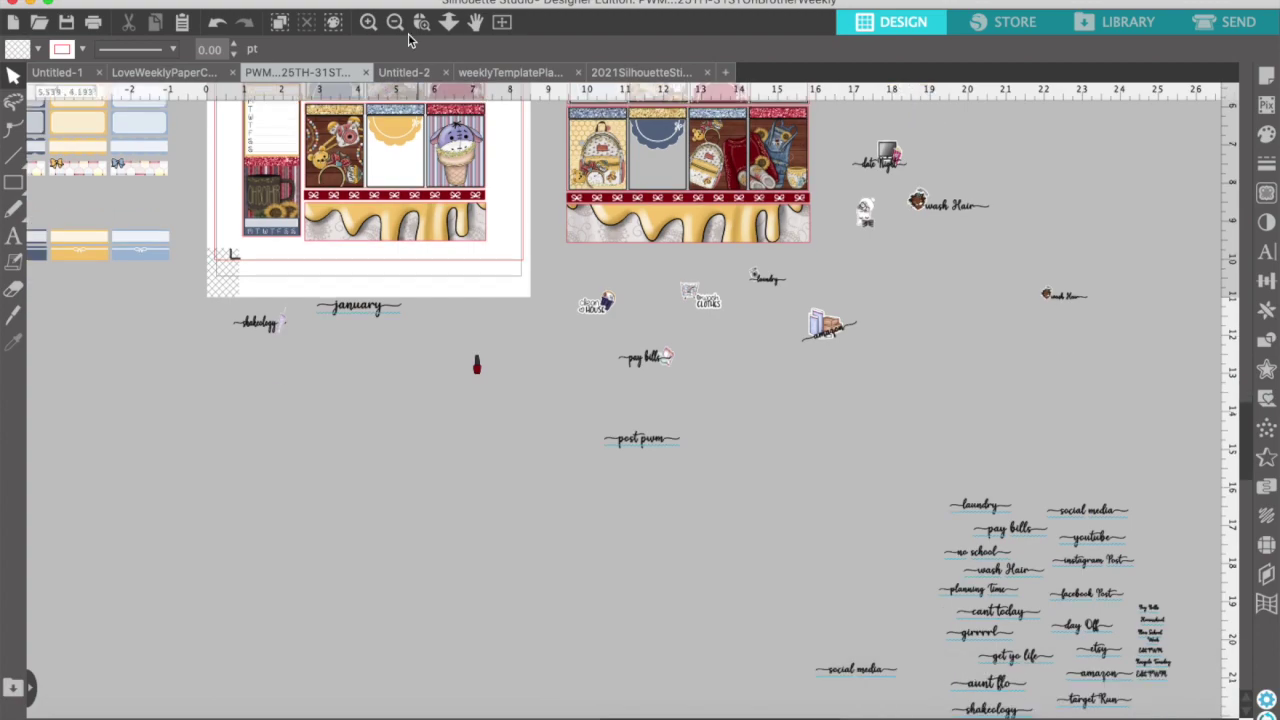
click(395, 22)
click(395, 22)
click(418, 183)
drag(418, 184, 418, 170)
click(360, 180)
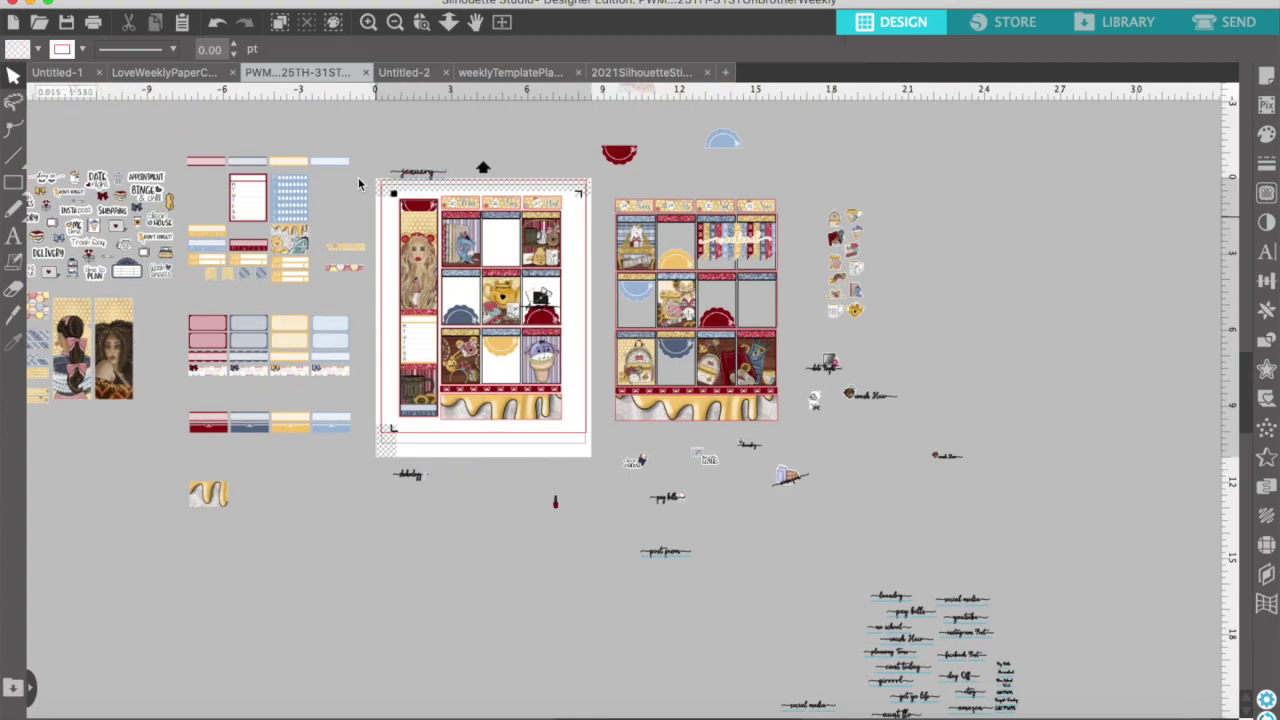
Place the shakeology sticker over the tracker at the bottom of the first page's sidebar
click(369, 22)
click(369, 22)
click(369, 22)
scroll(390, 448, left, 5)
click(435, 669)
drag(435, 669, 464, 451)
right_click(468, 520)
click(500, 663)
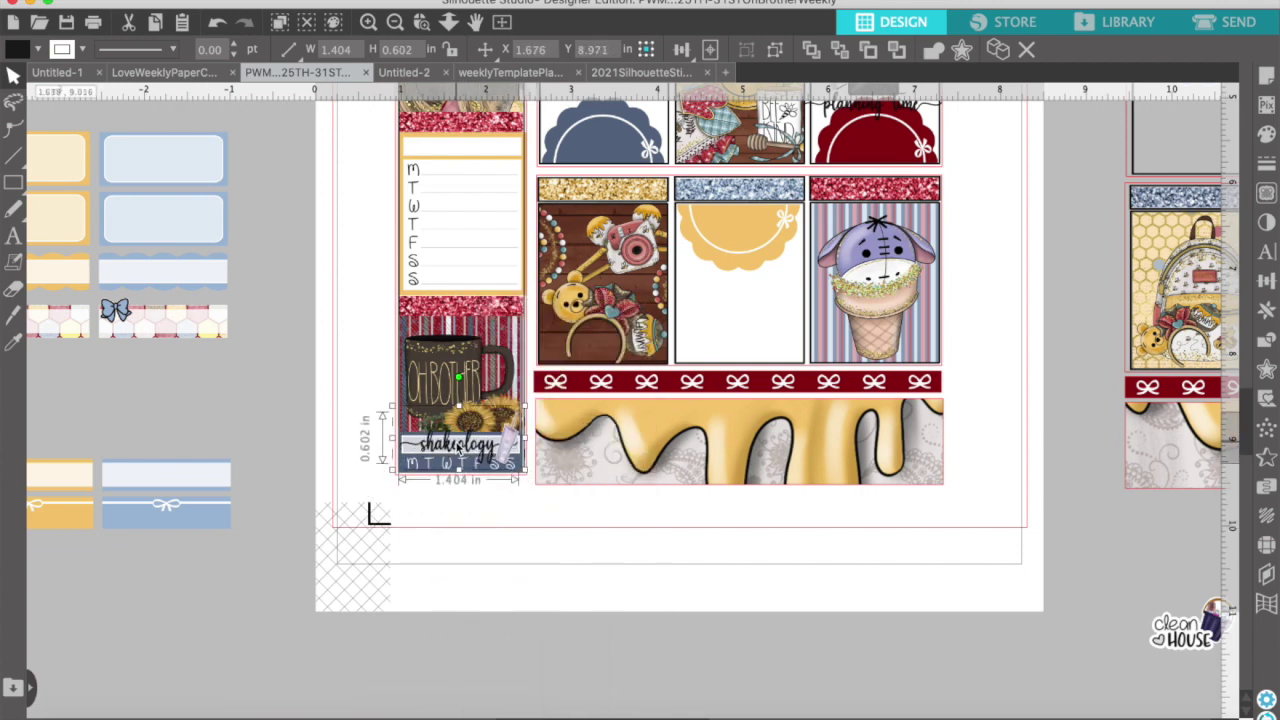
click(502, 525)
Bring the january script to the top of the sidebar and narrow it to about 1.75 in wide
click(469, 261)
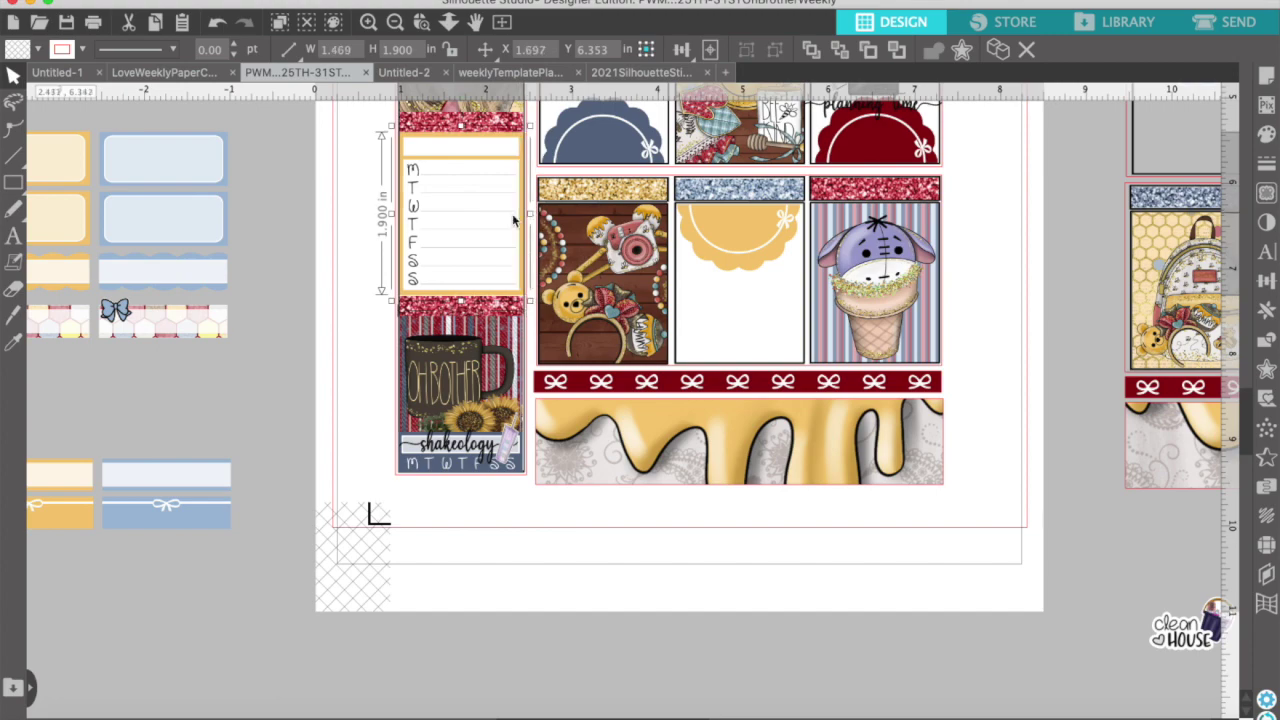
scroll(372, 320, up, 10)
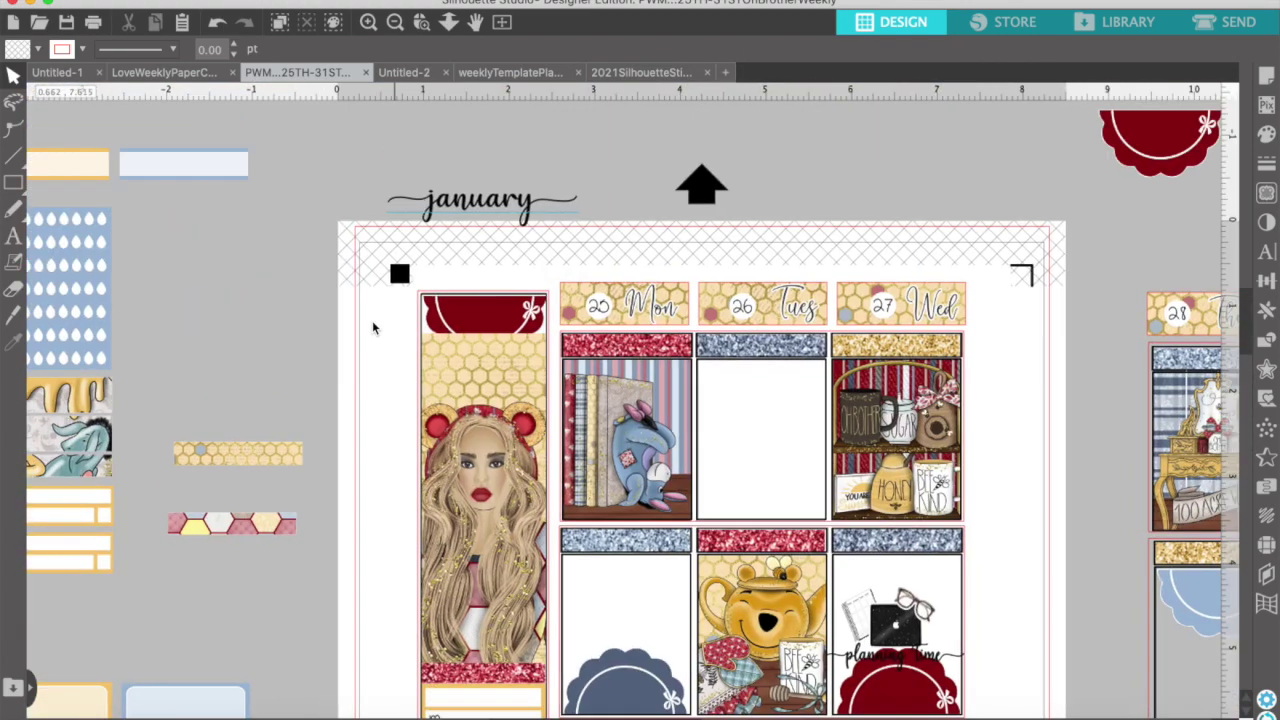
click(470, 371)
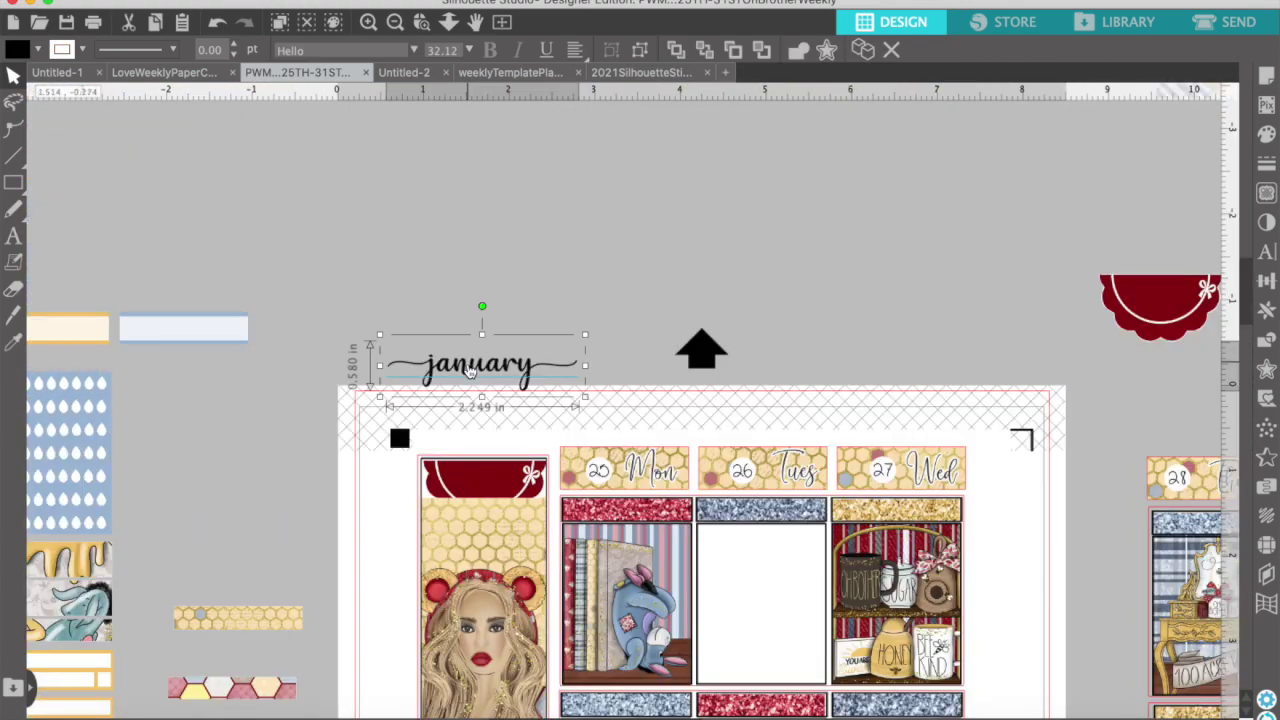
drag(470, 371, 476, 482)
drag(384, 478, 409, 485)
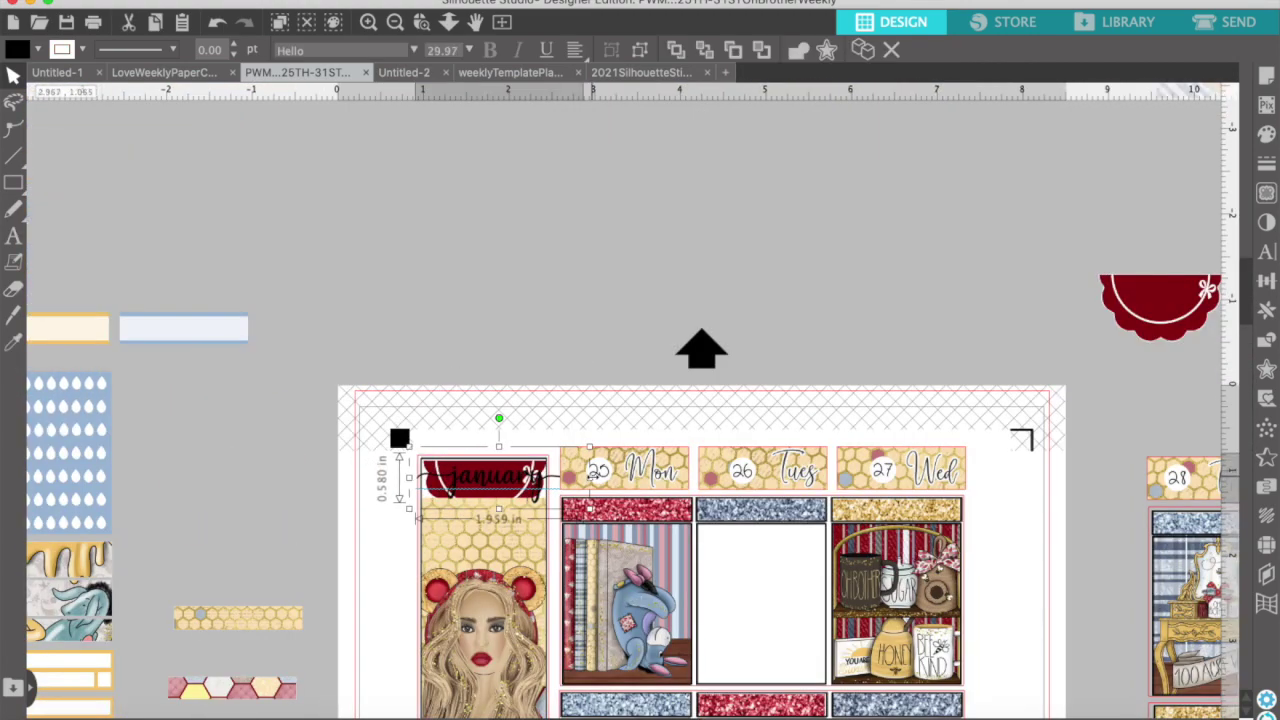
drag(490, 482, 500, 395)
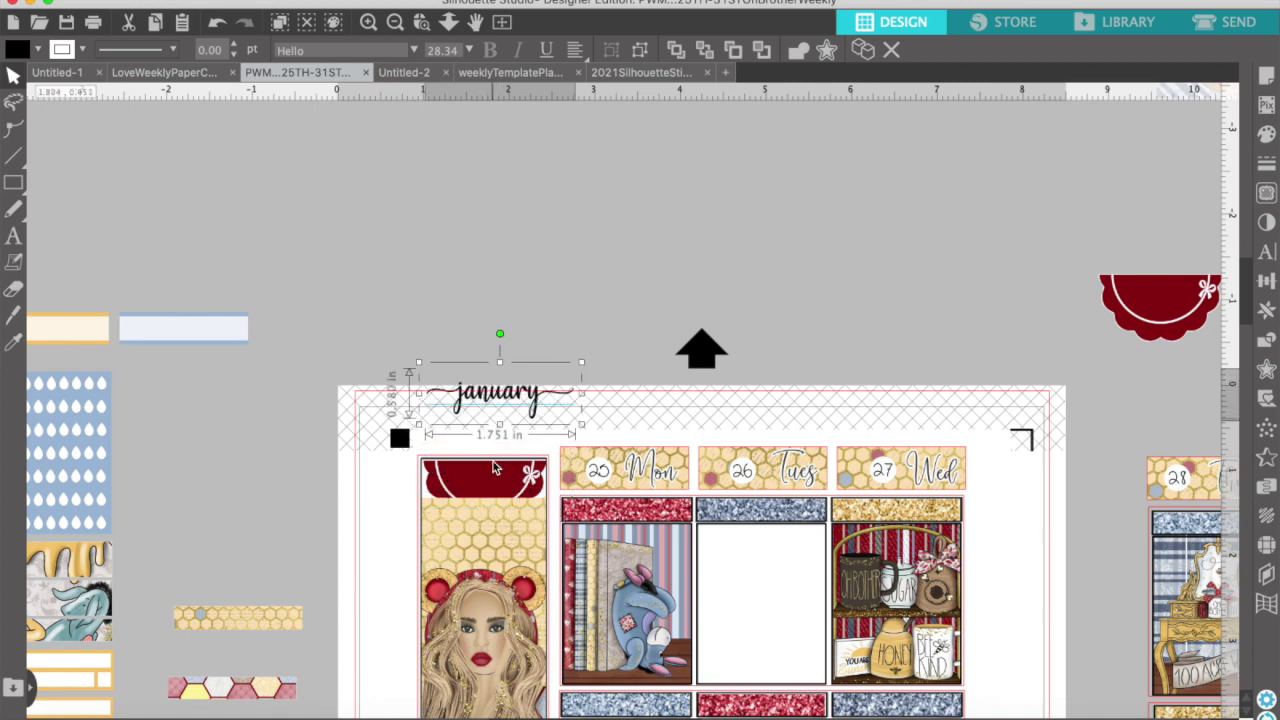
Make the red half circle at the top of the sidebar partly transparent through its pattern fill settings
click(494, 468)
click(1266, 77)
click(1267, 135)
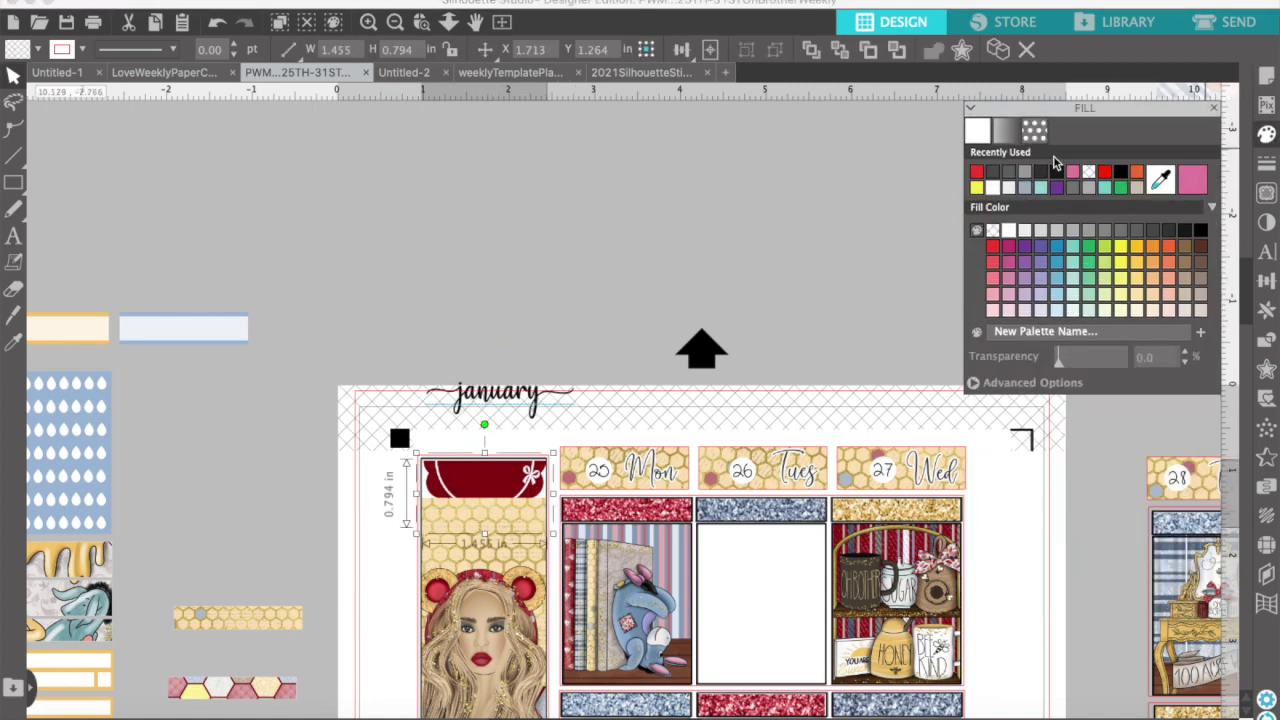
click(1034, 130)
Place the january script over the sidebar's red half circle and narrow it to the sidebar's width
drag(497, 393, 515, 480)
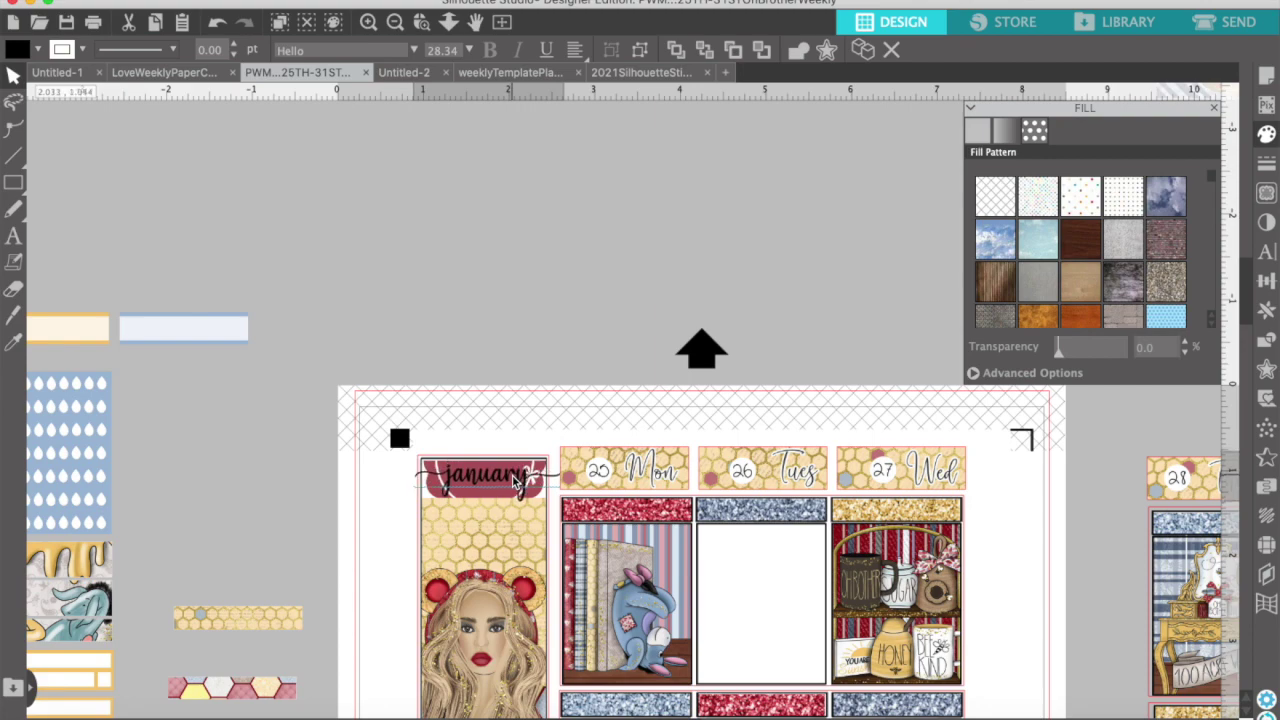
drag(406, 485, 418, 485)
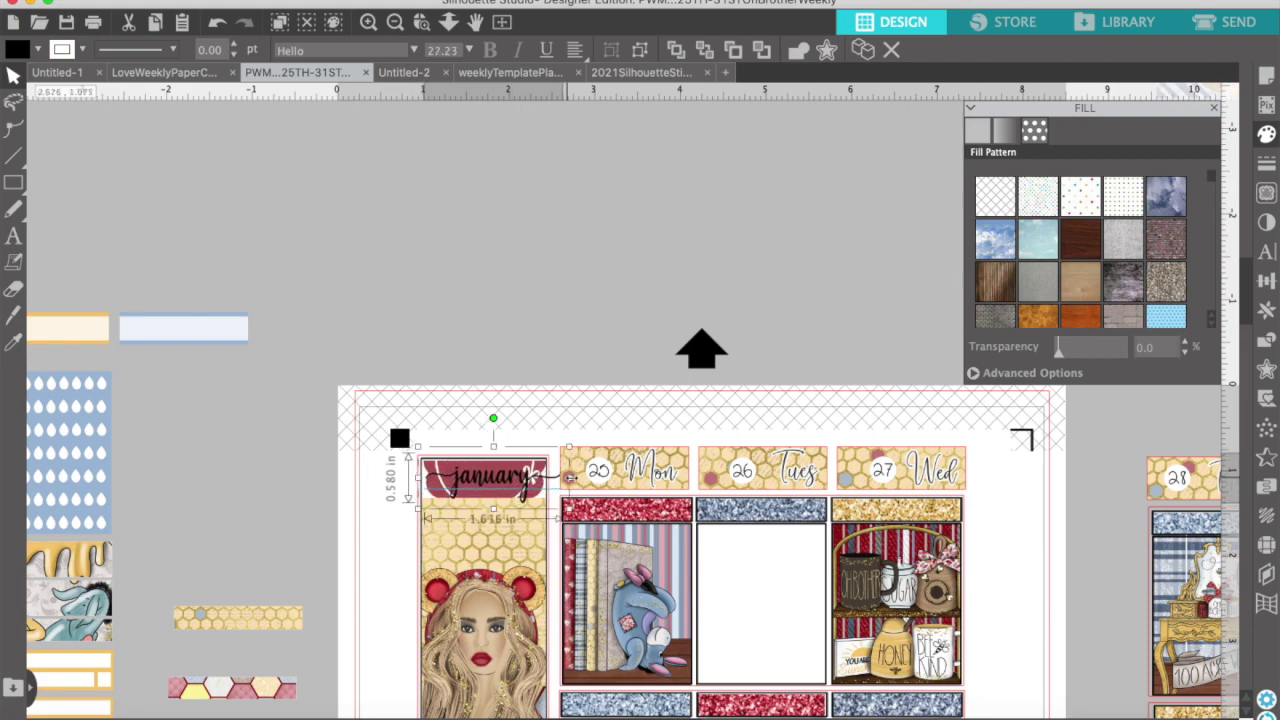
click(521, 302)
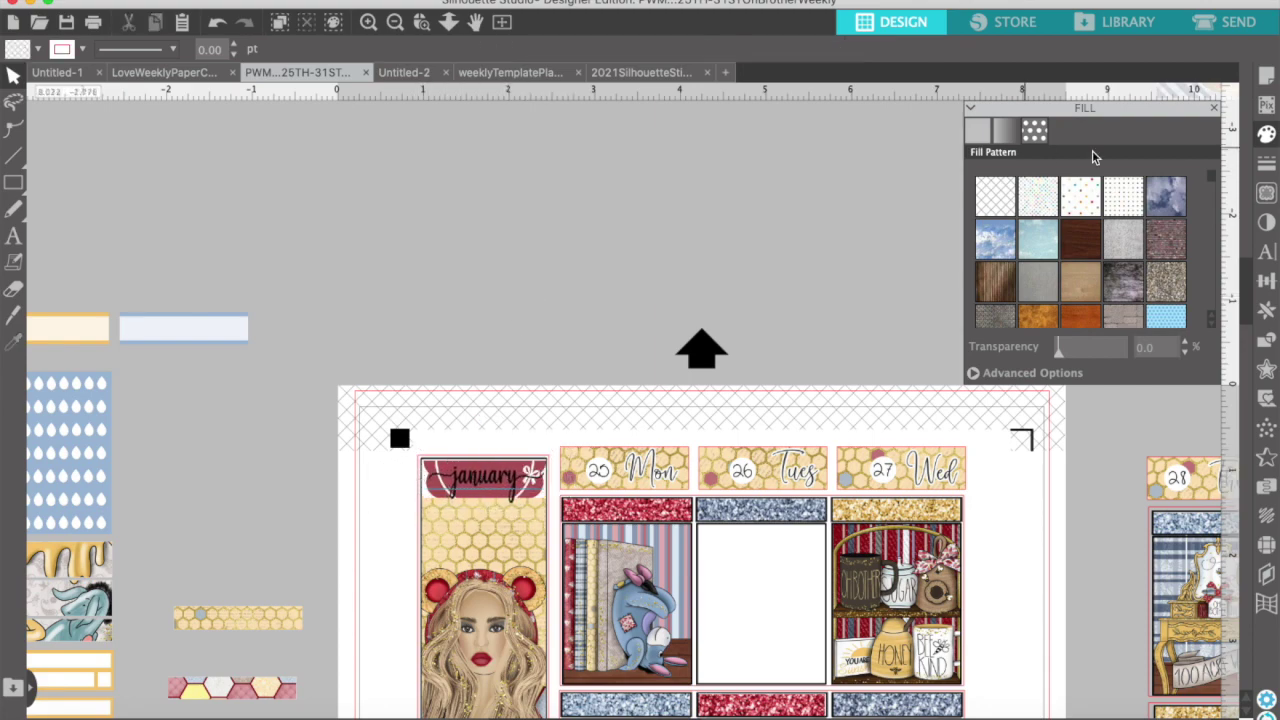
click(1214, 108)
Move the planning time sticker up to clear the red half circle in Wednesday's middle box
click(395, 22)
scroll(642, 300, down, 4)
scroll(642, 300, right, 2)
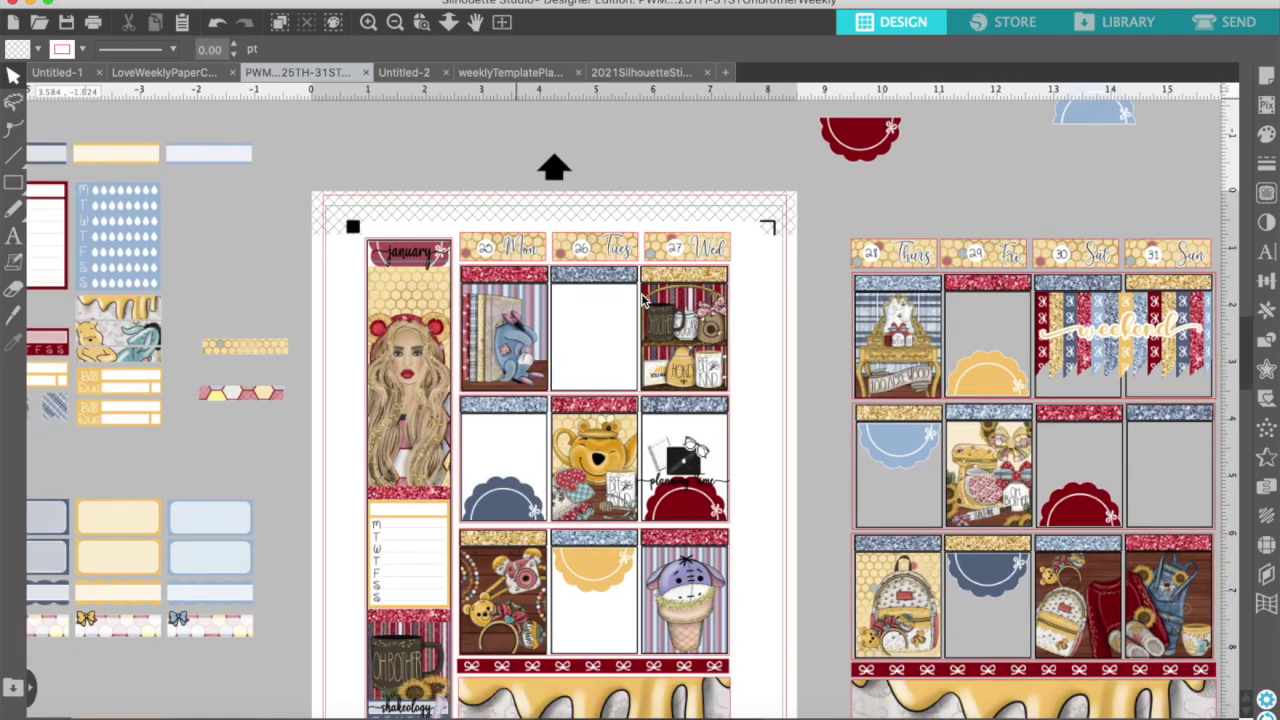
scroll(745, 342, down, 3)
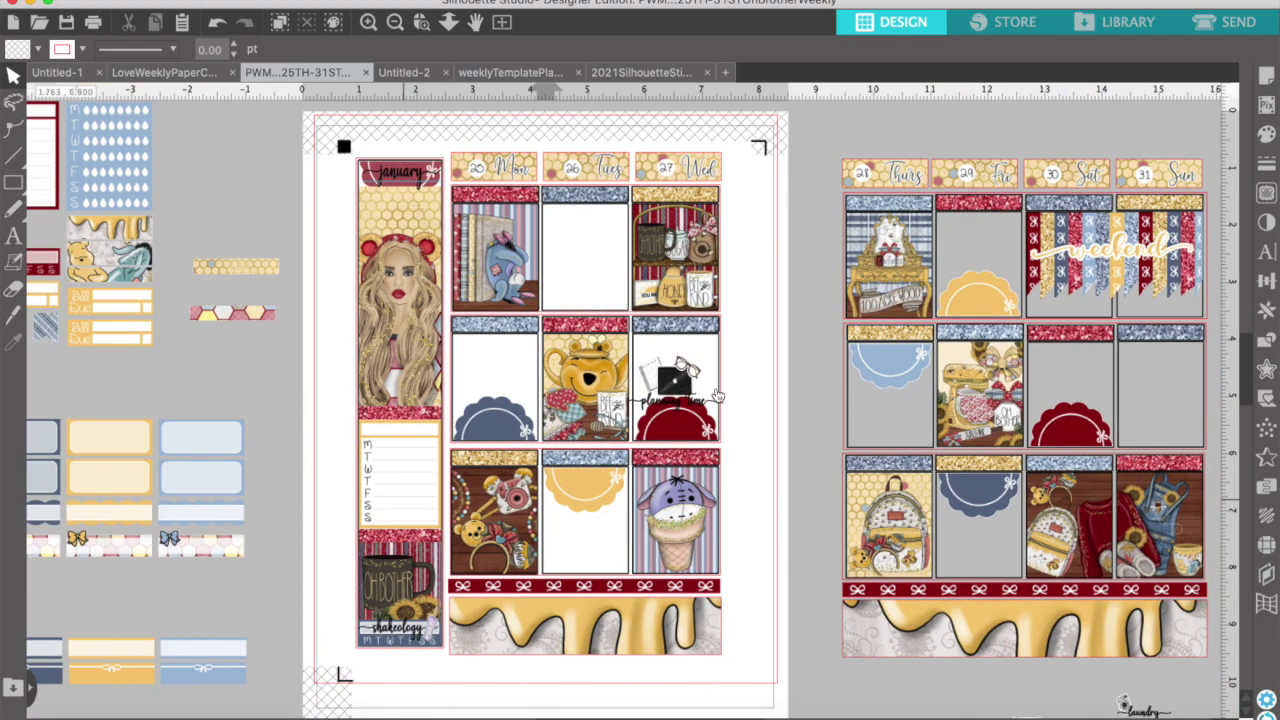
scroll(743, 449, down, 2)
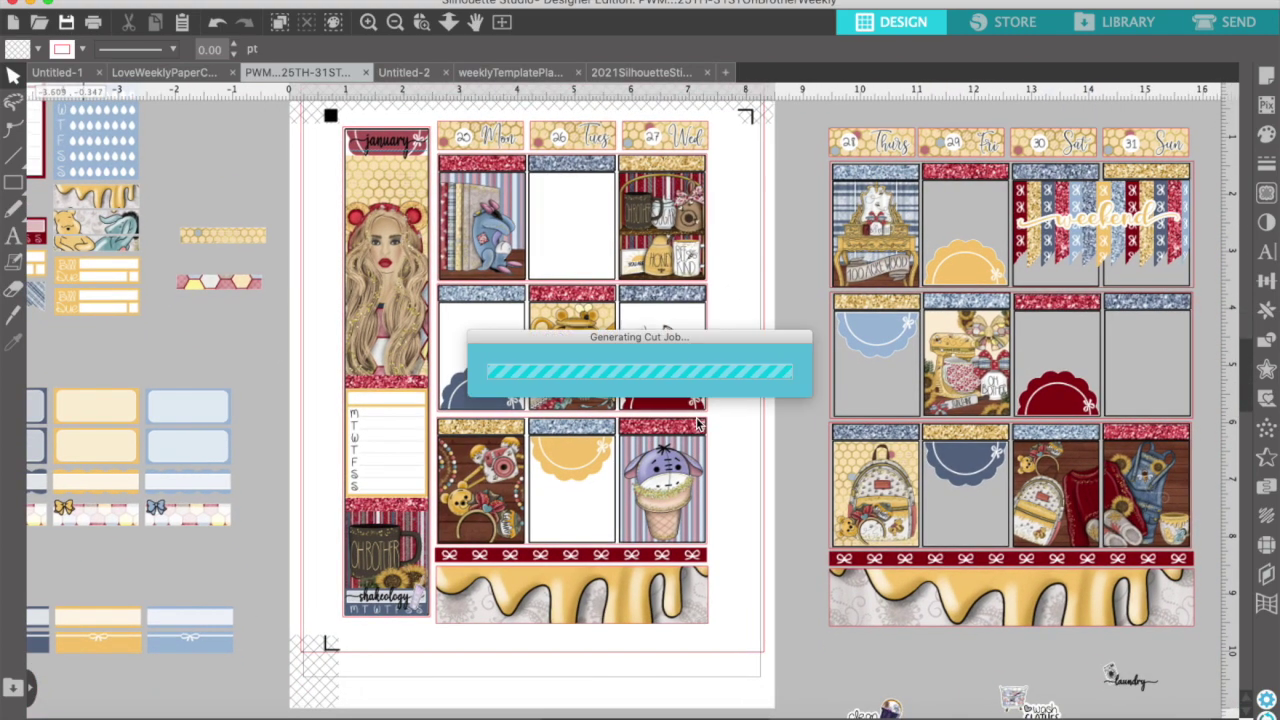
scroll(655, 340, down, 2)
scroll(655, 340, right, 1)
click(641, 300)
drag(640, 300, 641, 287)
click(314, 320)
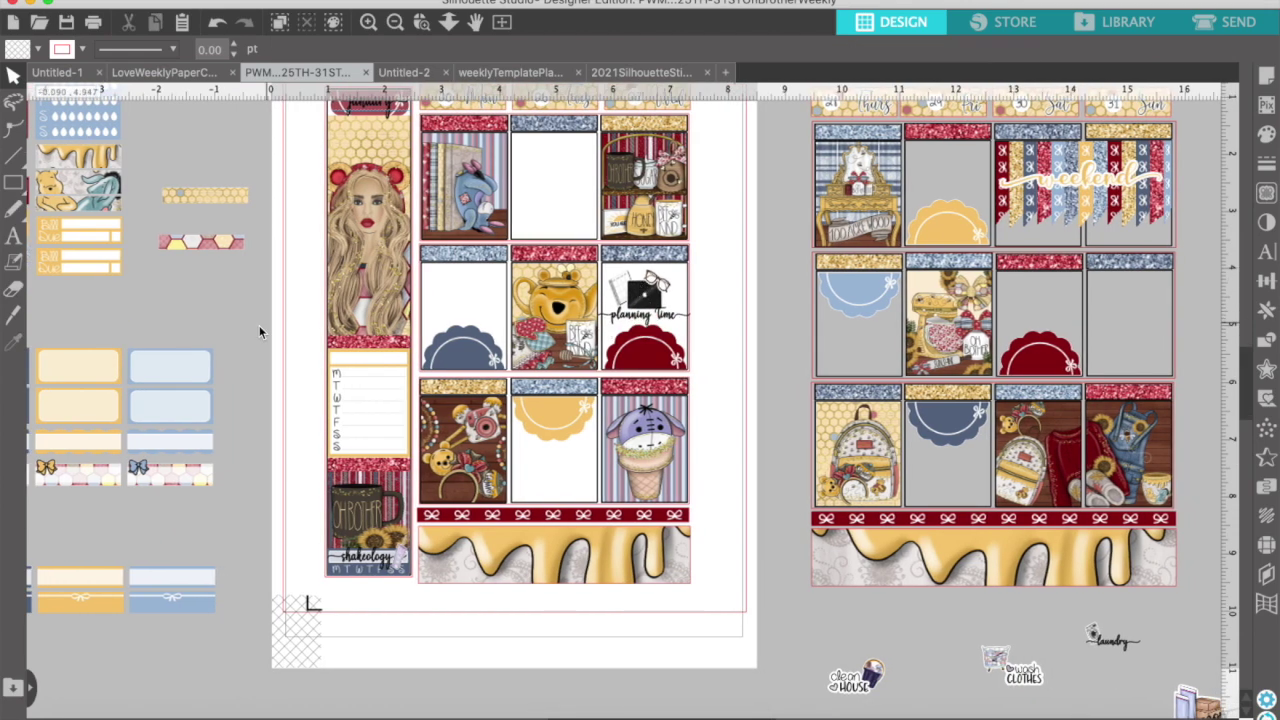
Pull one honeycomb strip out of its stack into the empty area beneath the patterned bow strips
scroll(195, 307, left, 10)
scroll(195, 307, up, 3)
scroll(359, 478, left, 4)
scroll(350, 560, down, 1)
drag(335, 616, 688, 662)
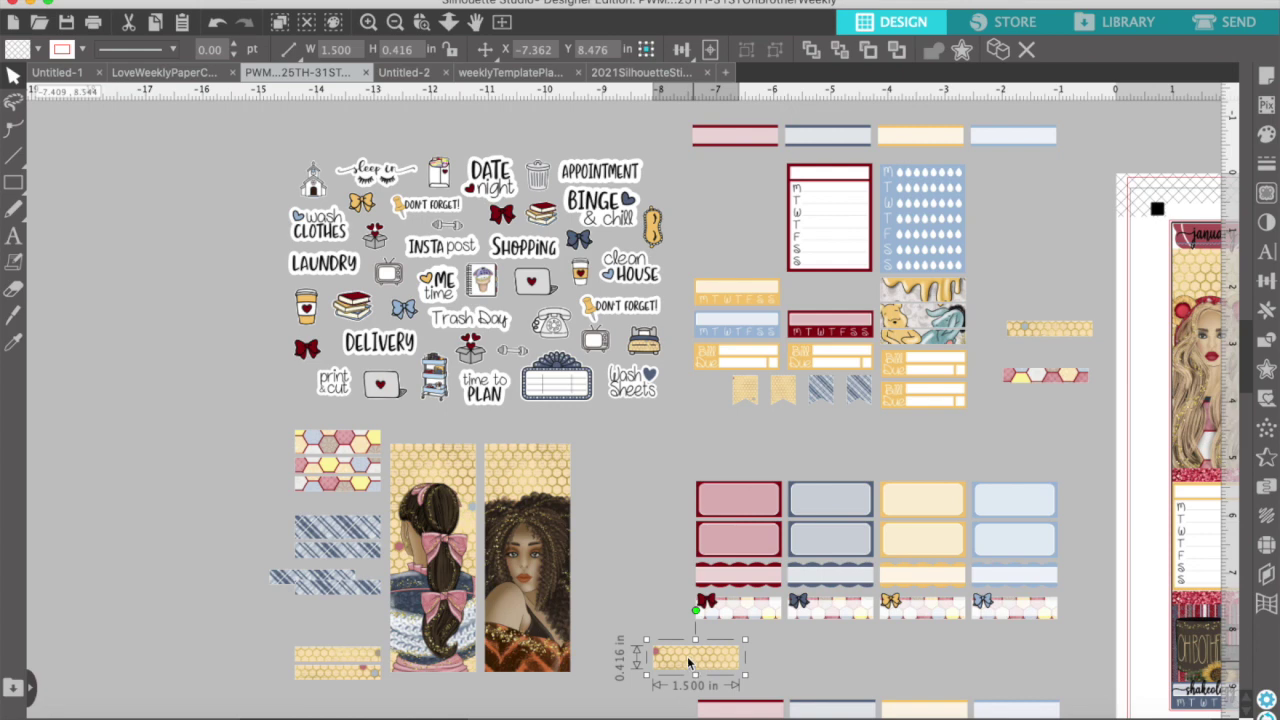
Delete the spare rounded and scalloped label boxes, the weekly list, the small trackers beneath it and the upper header strips
drag(703, 458, 688, 580)
key(Delete)
drag(766, 242, 851, 366)
key(Delete)
drag(674, 128, 1062, 157)
key(Delete)
Delete the water drop tracker, the honey drip character box, the bill due labels and the four small flags
drag(866, 154, 956, 402)
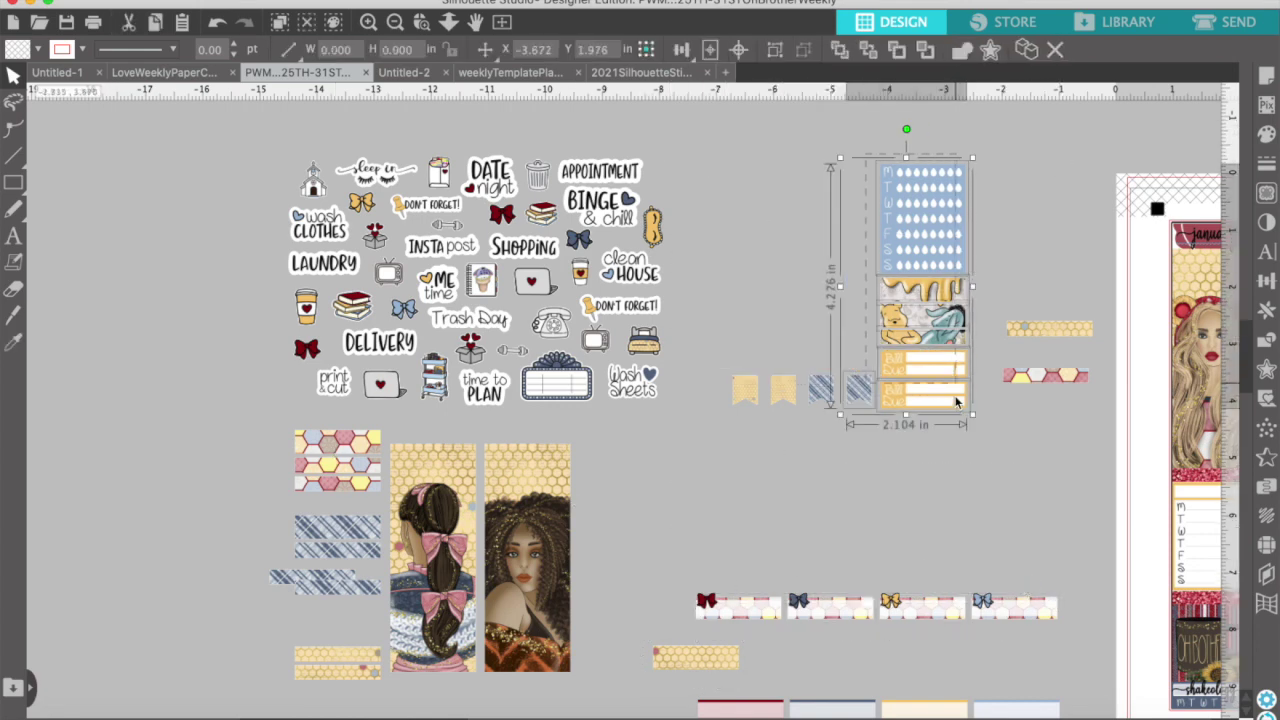
key(Delete)
drag(724, 356, 848, 432)
key(Delete)
Delete the two unused tall portrait artworks with the curly-haired woman and the ponytail with pink bows
click(512, 490)
key(Delete)
click(450, 530)
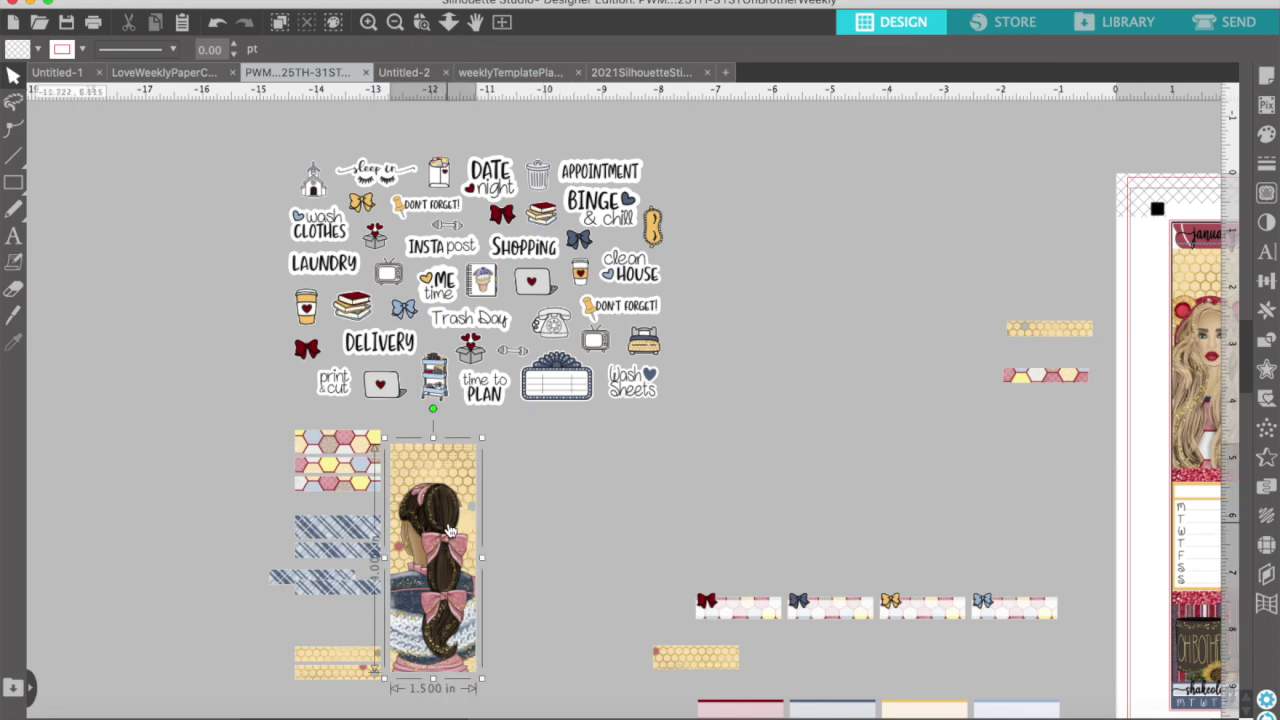
key(Delete)
Place the loose honeycomb strip along the bottom of Sunday's middle box
click(395, 23)
scroll(652, 364, right, 4)
scroll(652, 364, right, 5)
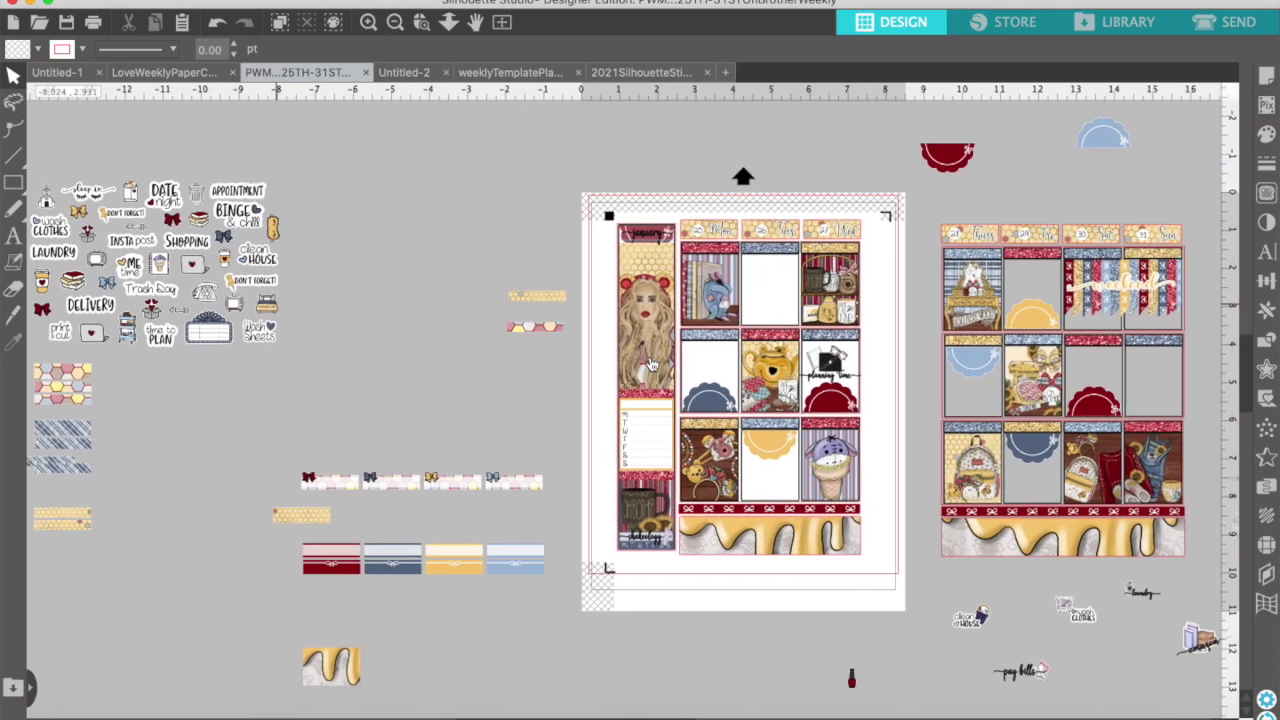
drag(234, 523, 646, 647)
click(546, 645)
scroll(546, 645, right, 3)
drag(546, 643, 985, 412)
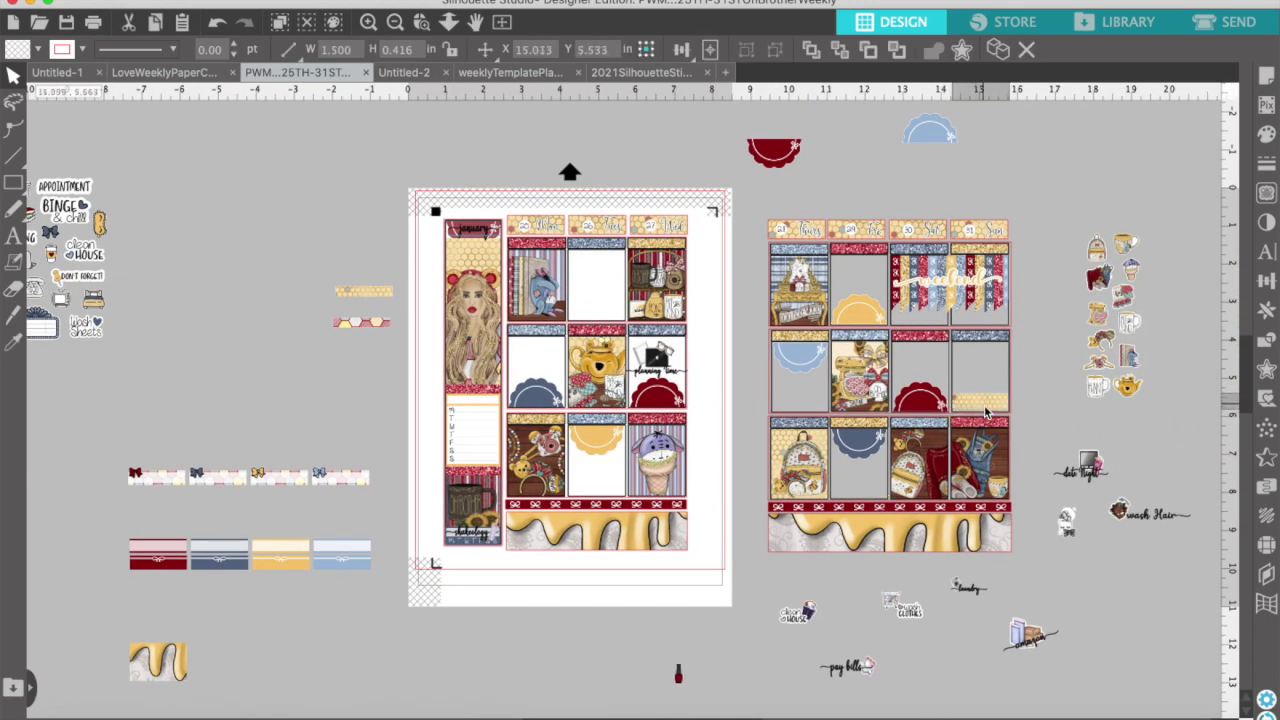
Place a copy of the honeycomb strip along the bottom of Tuesday's top box
right_click(982, 405)
click(1040, 523)
drag(985, 408, 597, 316)
Tilt the nail polish sticker, and place the date night sticker above the red half circle in Saturday's middle box
click(678, 674)
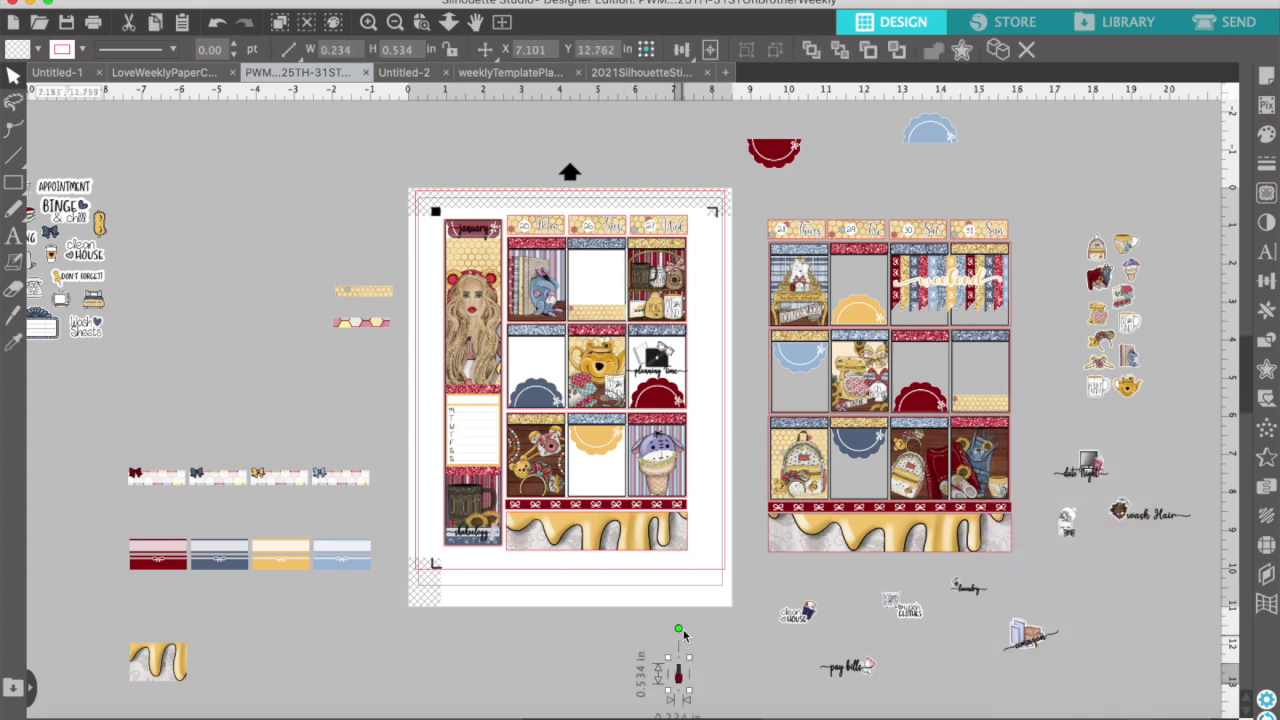
drag(1093, 466, 930, 373)
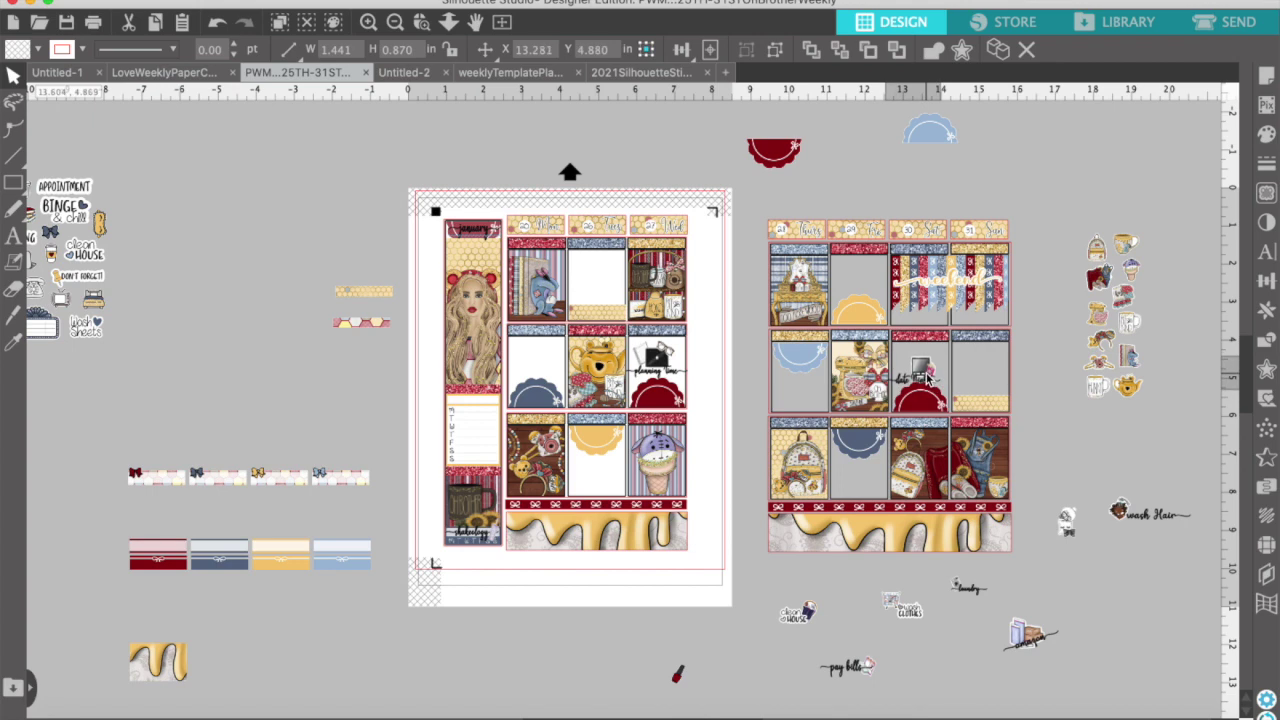
right_click(930, 373)
click(985, 640)
right_click(929, 369)
click(985, 646)
mouse_move(930, 383)
mouse_down()
mouse_move(931, 413)
mouse_move(932, 377)
mouse_up()
Place the wash clothes sticker in Monday's middle box, the clean house sticker in Sunday's and the amazon sticker in Thursday's
drag(907, 607, 535, 368)
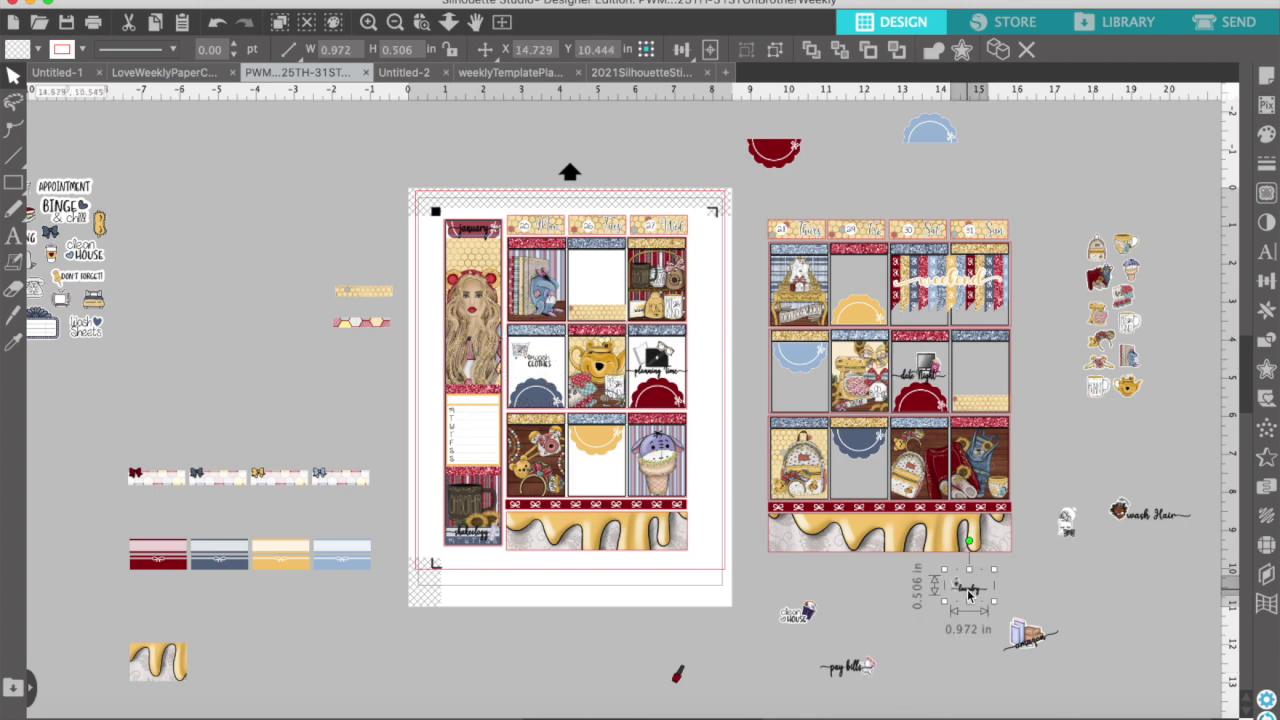
drag(808, 614, 986, 368)
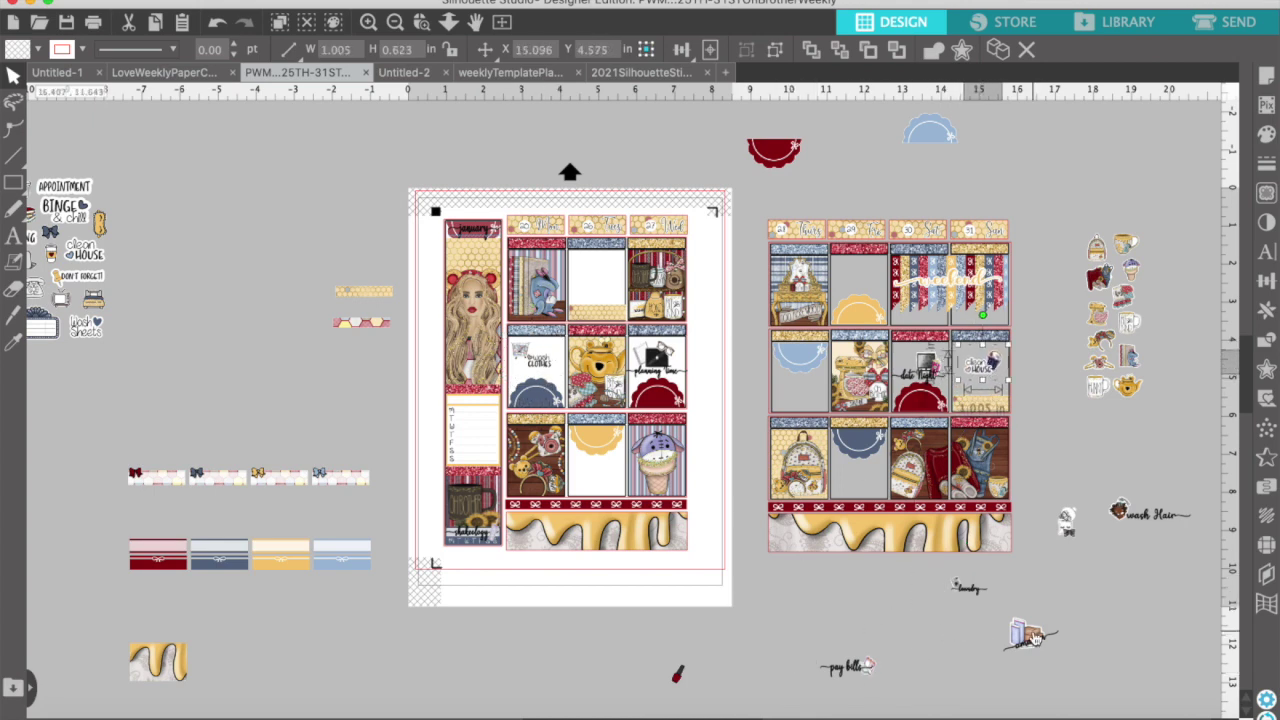
drag(1025, 638, 810, 400)
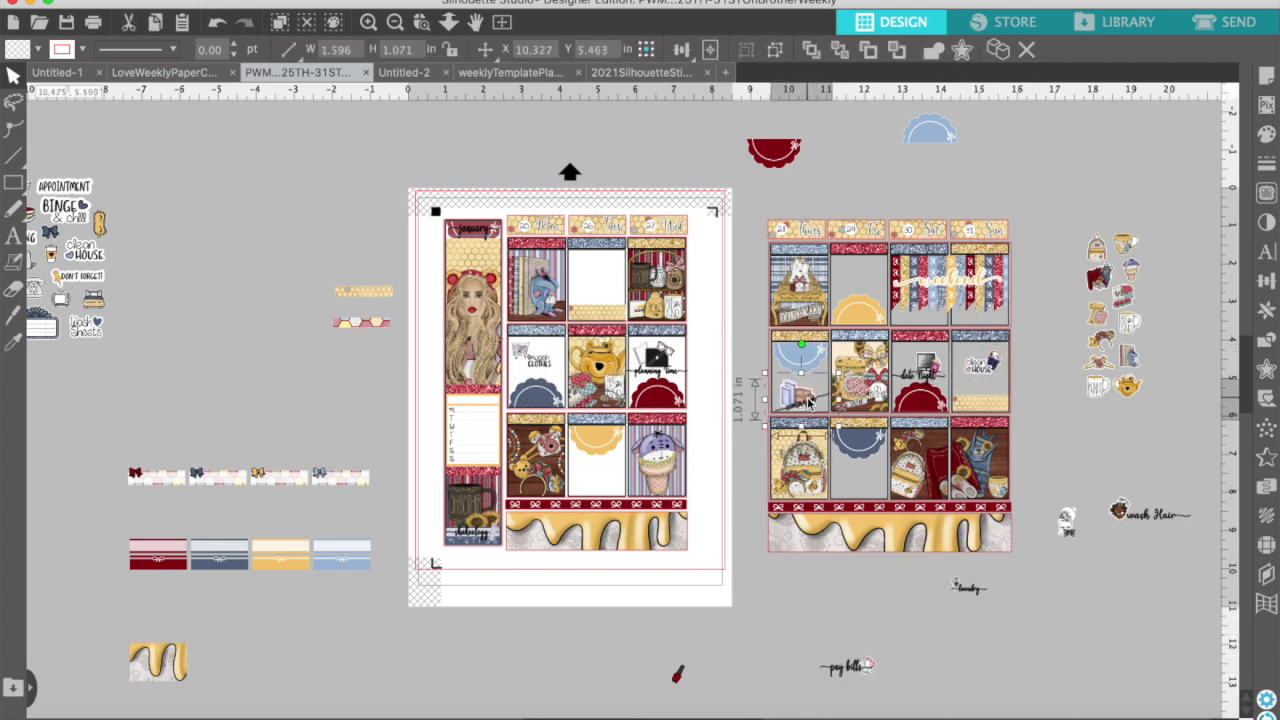
Place the small white sticker on Friday's yellow half circle, pay bills in Friday's bottom box and the nail polish in Tuesday's bottom box
drag(1066, 521, 880, 312)
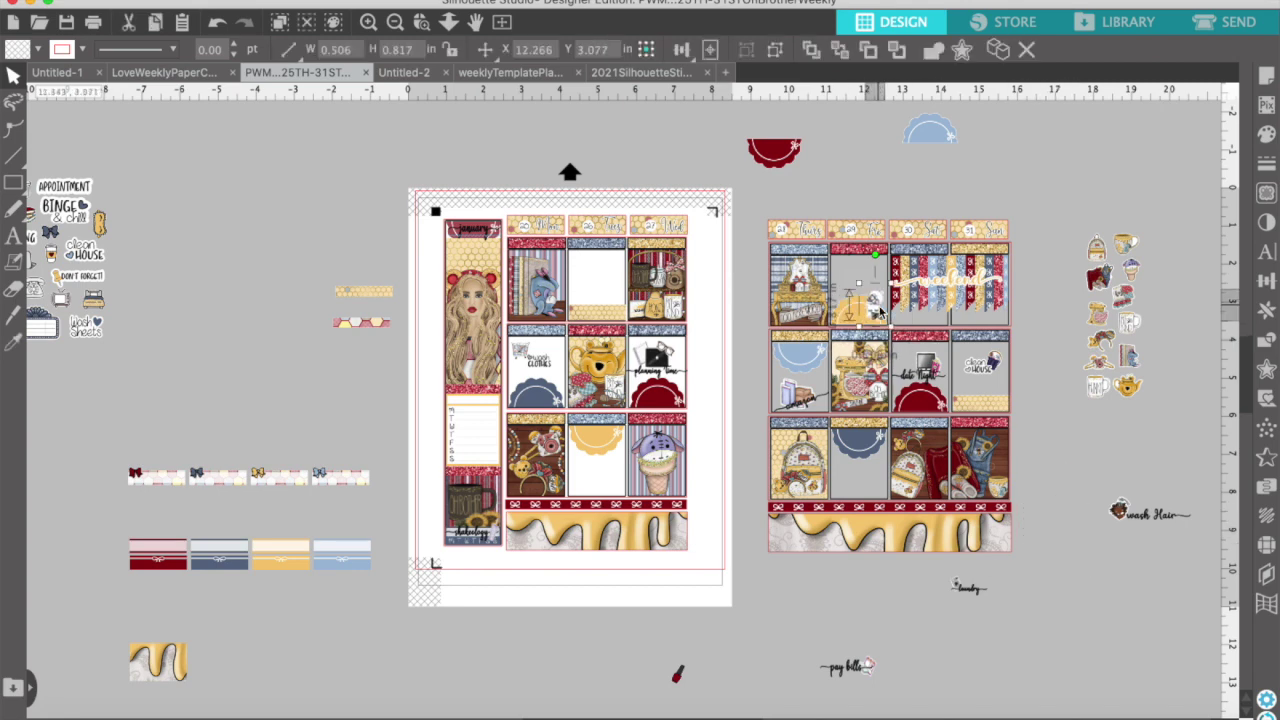
drag(865, 679, 878, 492)
click(677, 677)
drag(677, 677, 614, 483)
Shrink the planning time sticker to fit Wednesday's middle box, and tilt the wash clothes sticker in Monday's middle box slightly
click(366, 22)
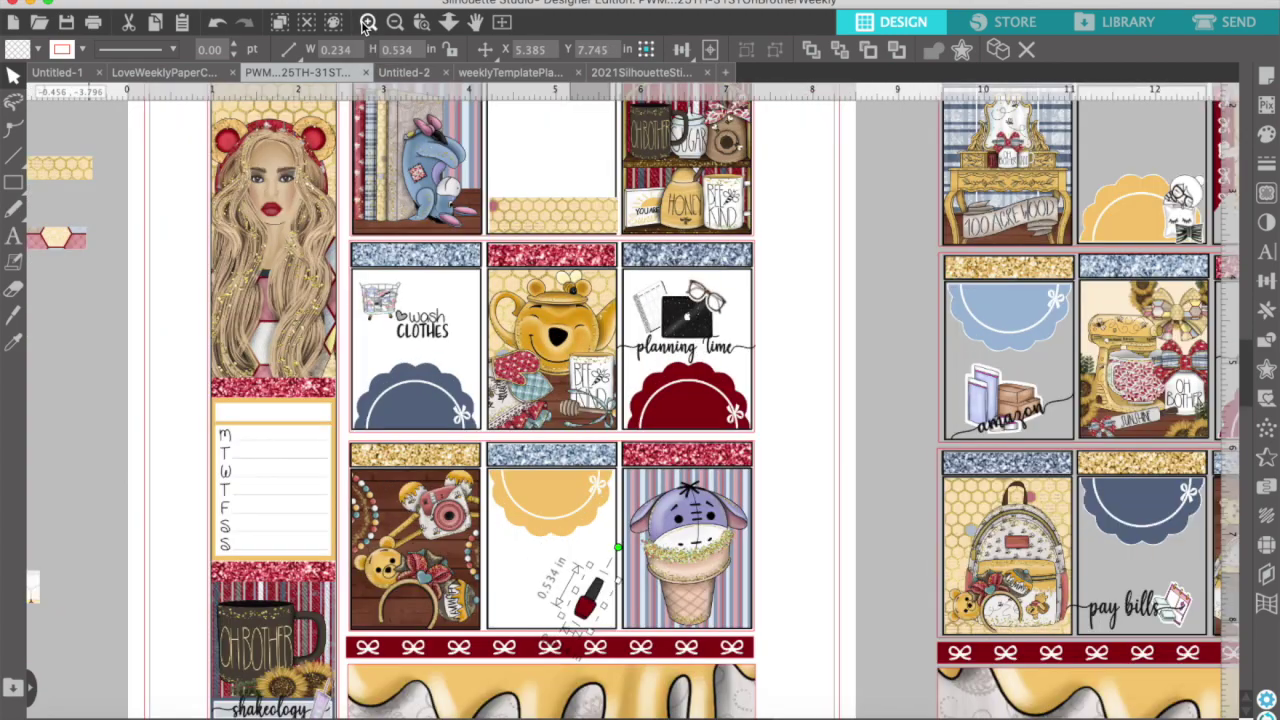
click(519, 218)
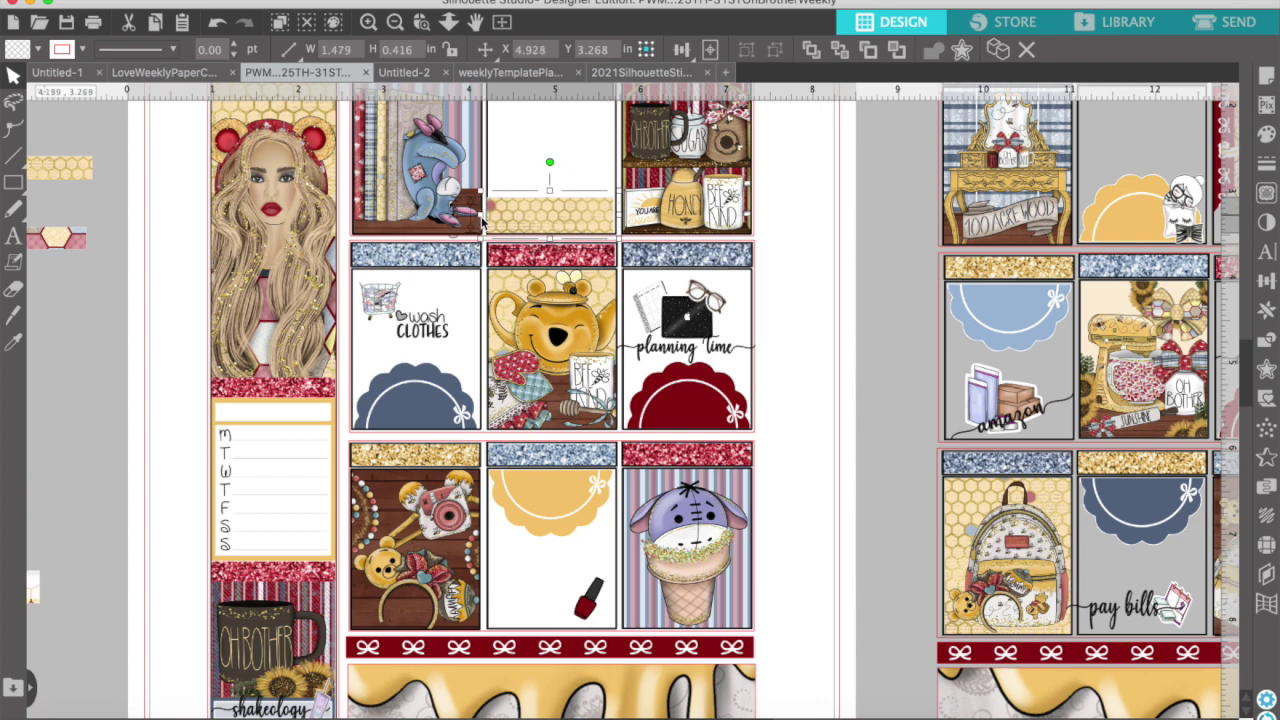
click(756, 324)
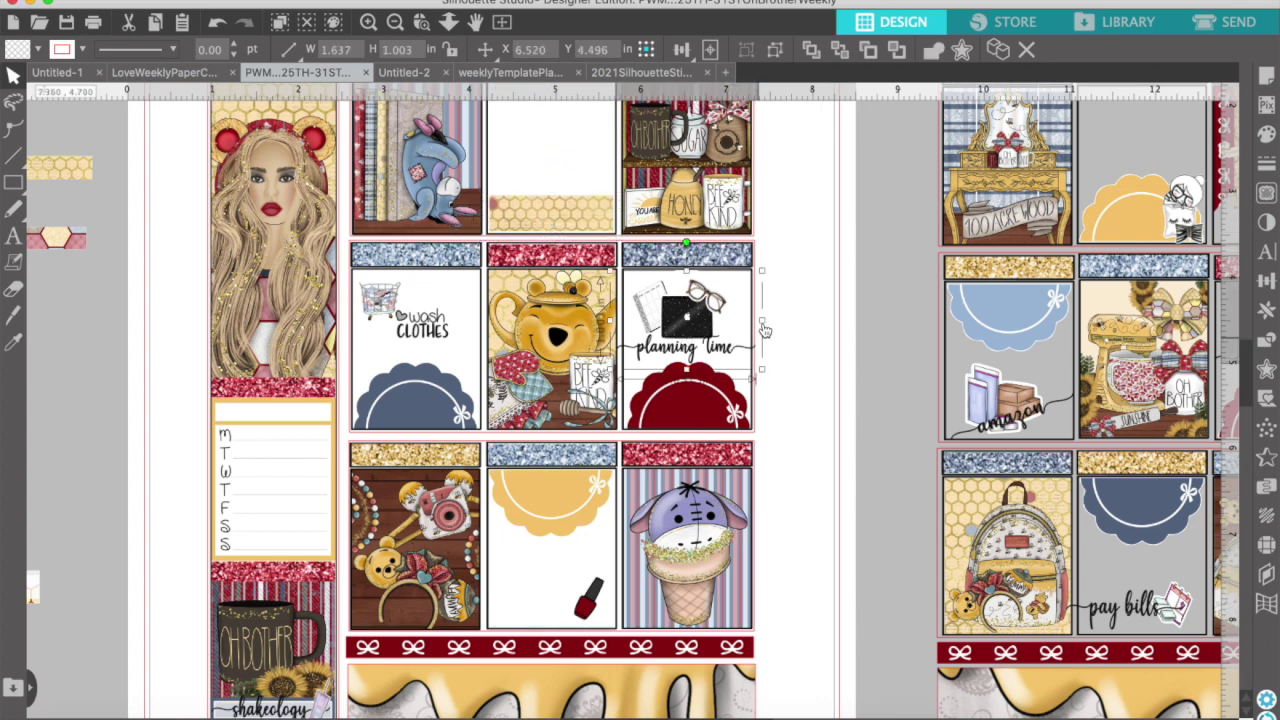
click(620, 336)
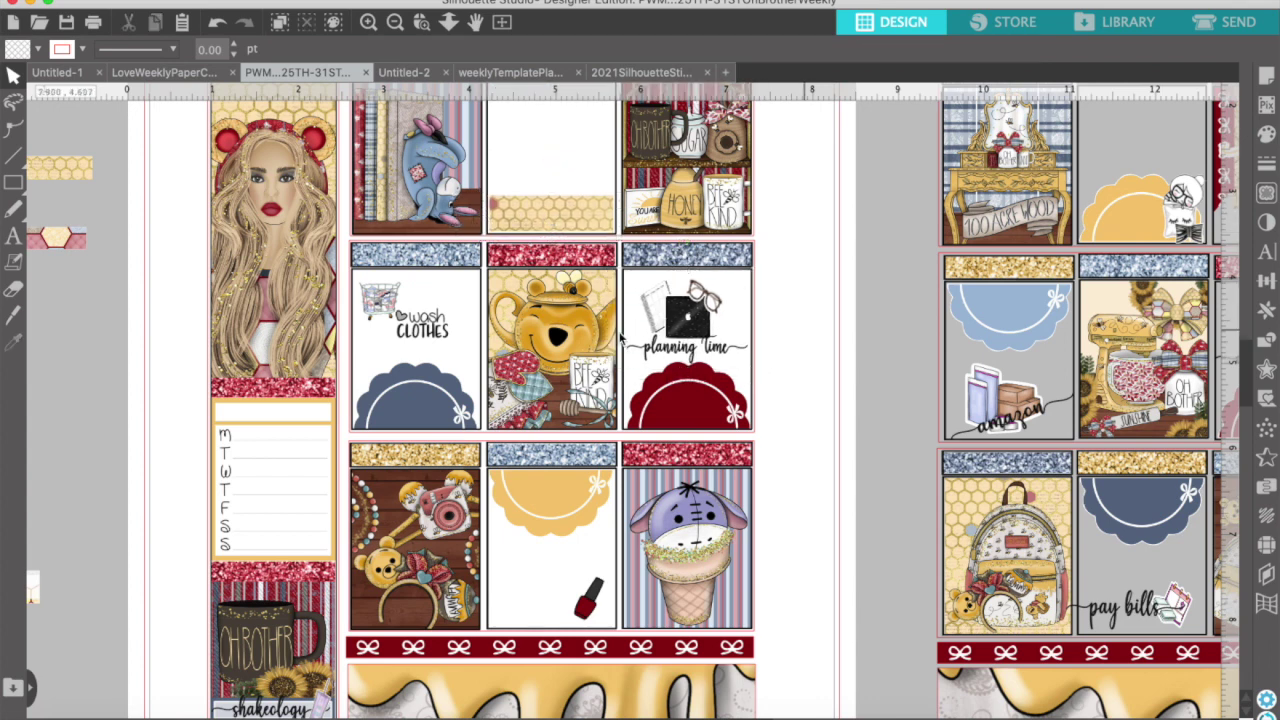
click(438, 332)
drag(405, 244, 396, 246)
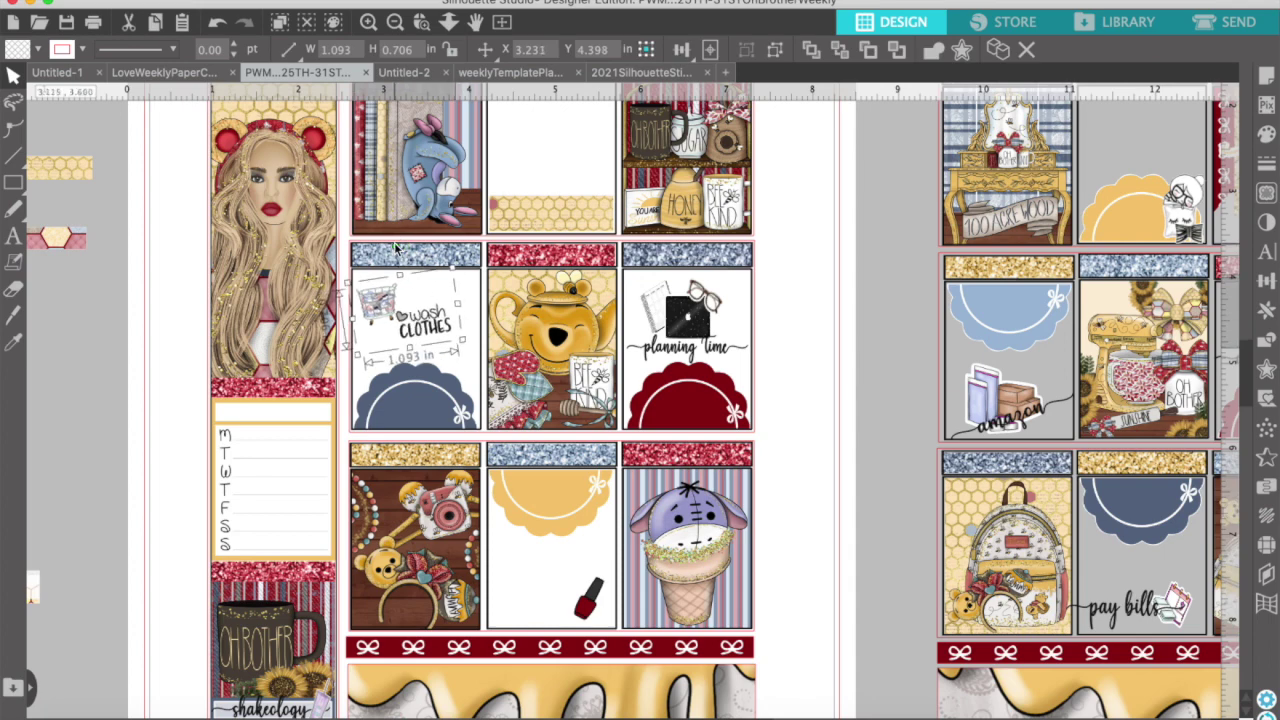
click(465, 369)
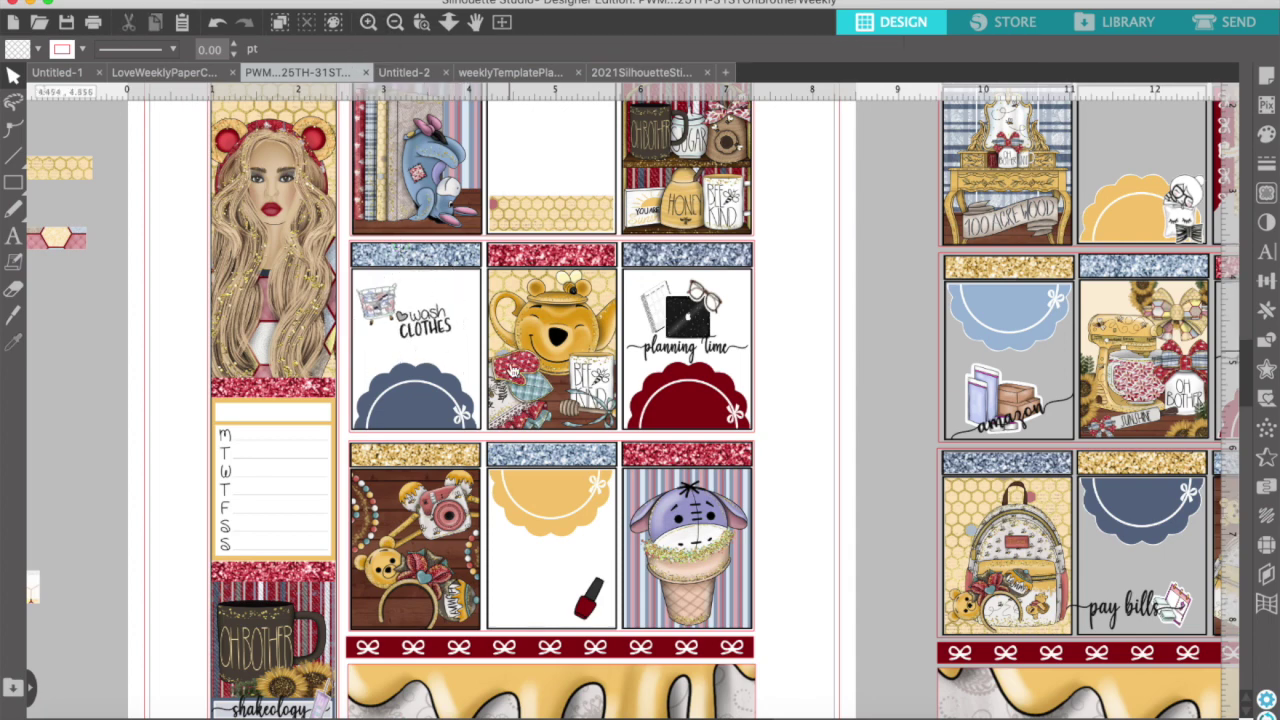
Raise the pay bills sticker in Friday's bottom box and the amazon sticker in Thursday's middle box slightly
scroll(557, 537, right, 5)
click(982, 612)
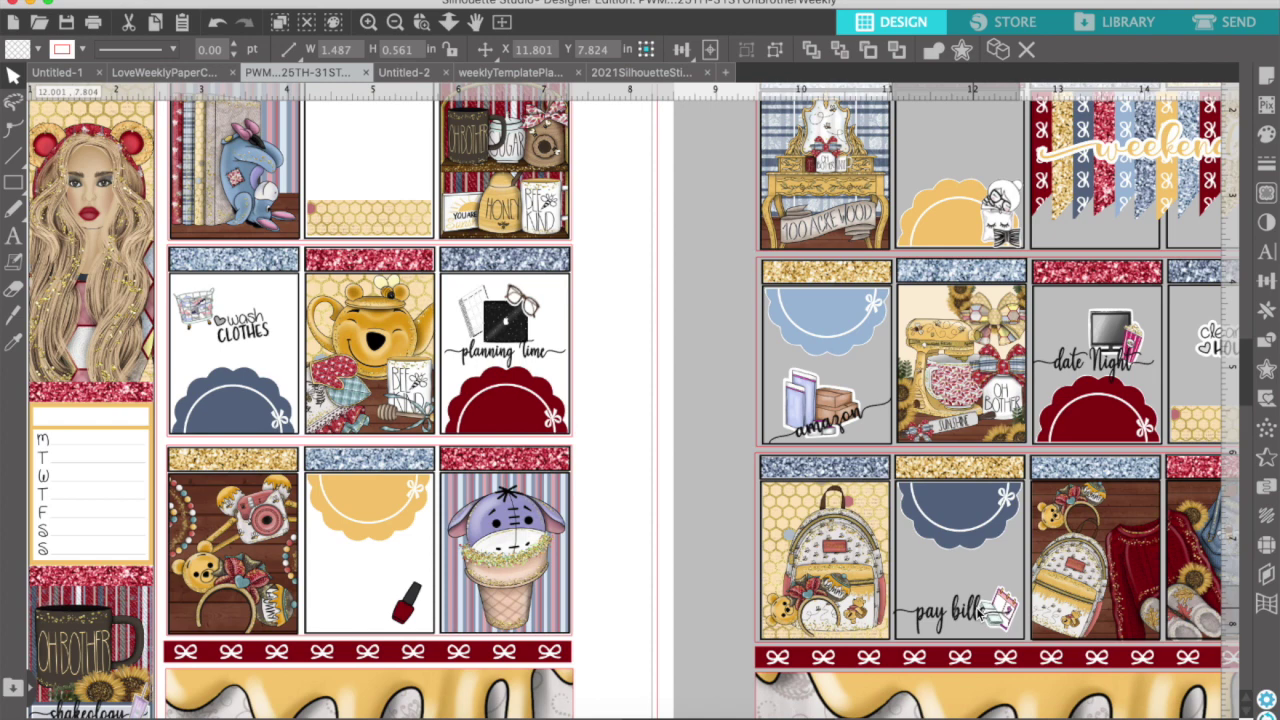
drag(982, 612, 979, 589)
drag(838, 415, 836, 405)
click(1090, 345)
click(1092, 345)
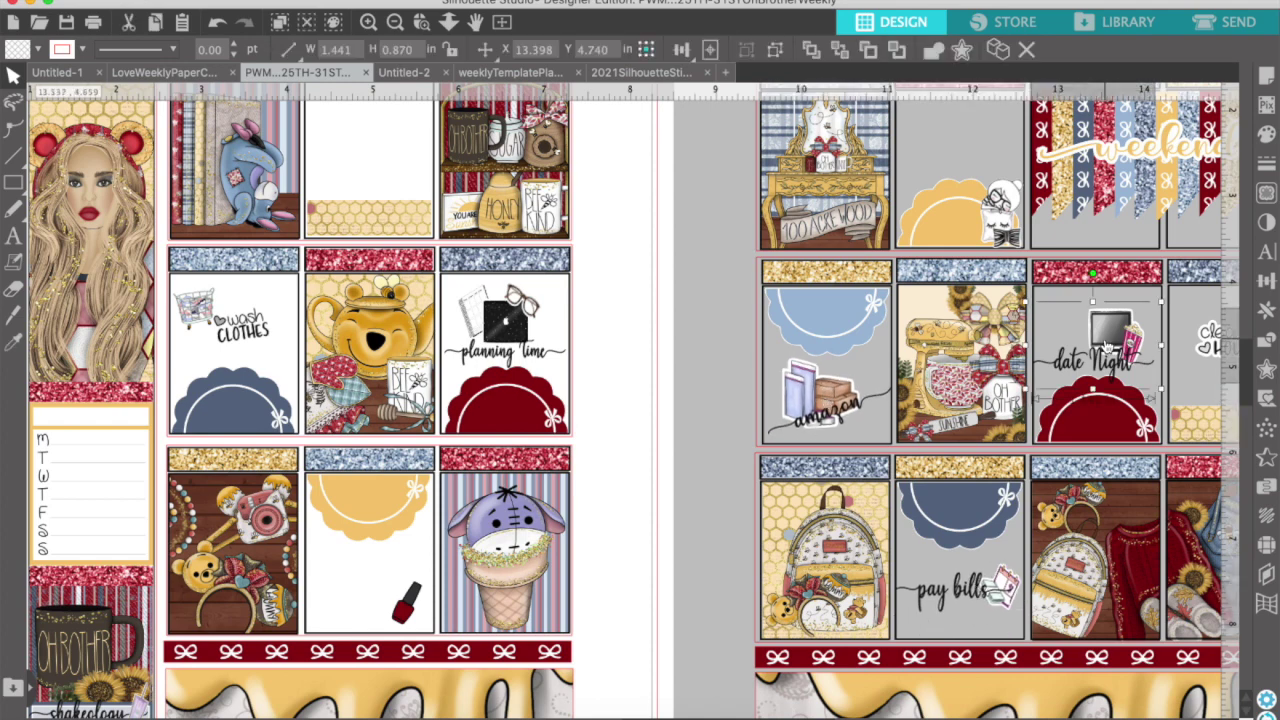
click(726, 422)
Move the post pwm script title closer to the first page, just below its lower edge
scroll(729, 324, right, 8)
click(395, 22)
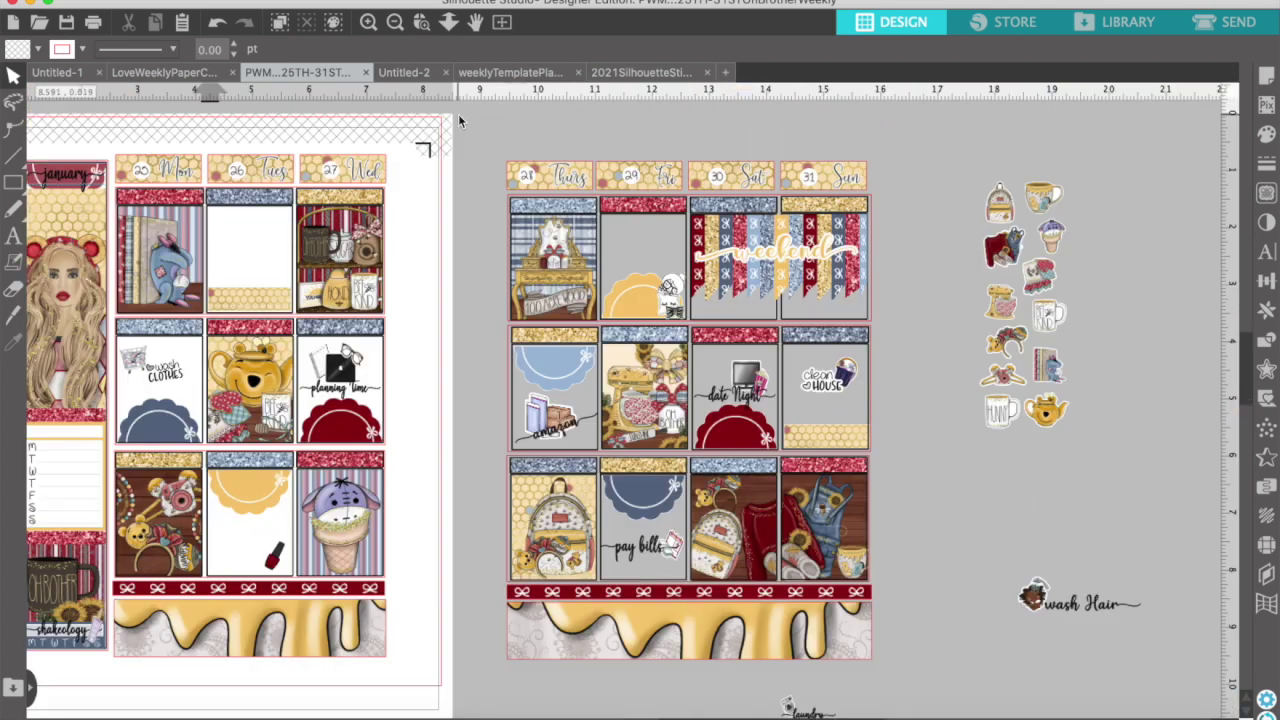
click(395, 24)
scroll(758, 657, down, 5)
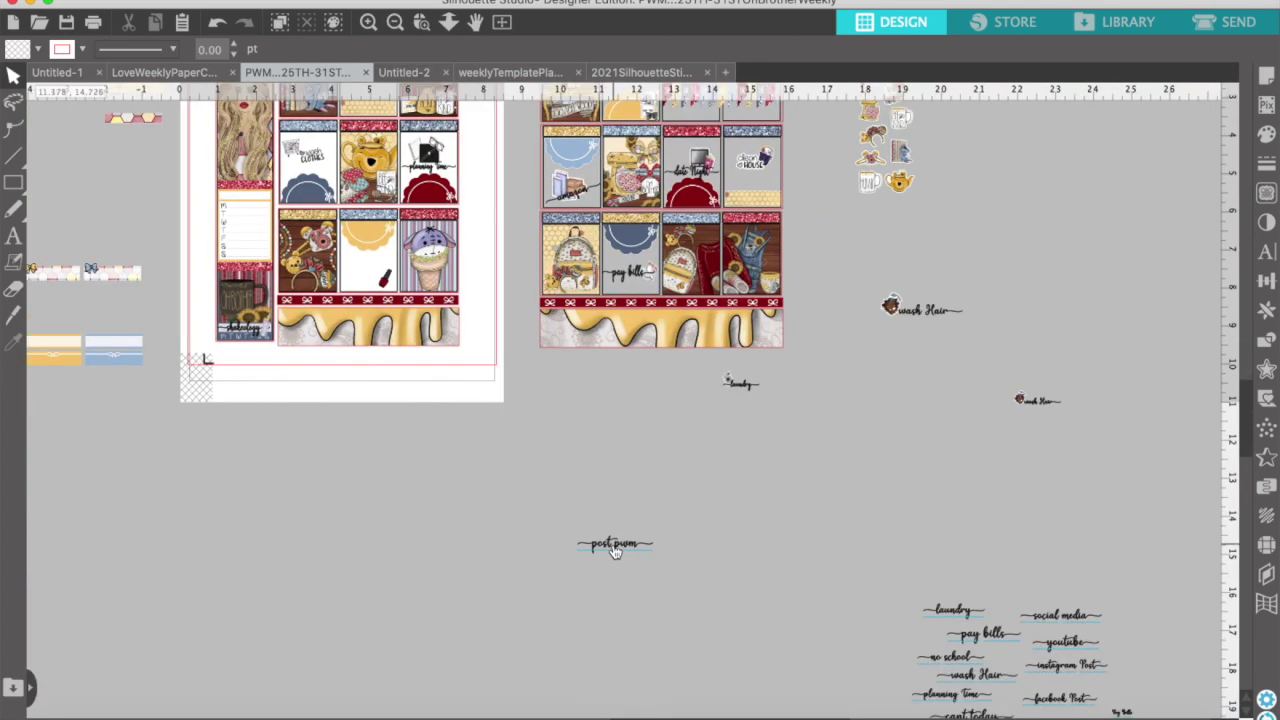
drag(614, 545, 457, 464)
scroll(816, 606, down, 1)
scroll(816, 606, down, 5)
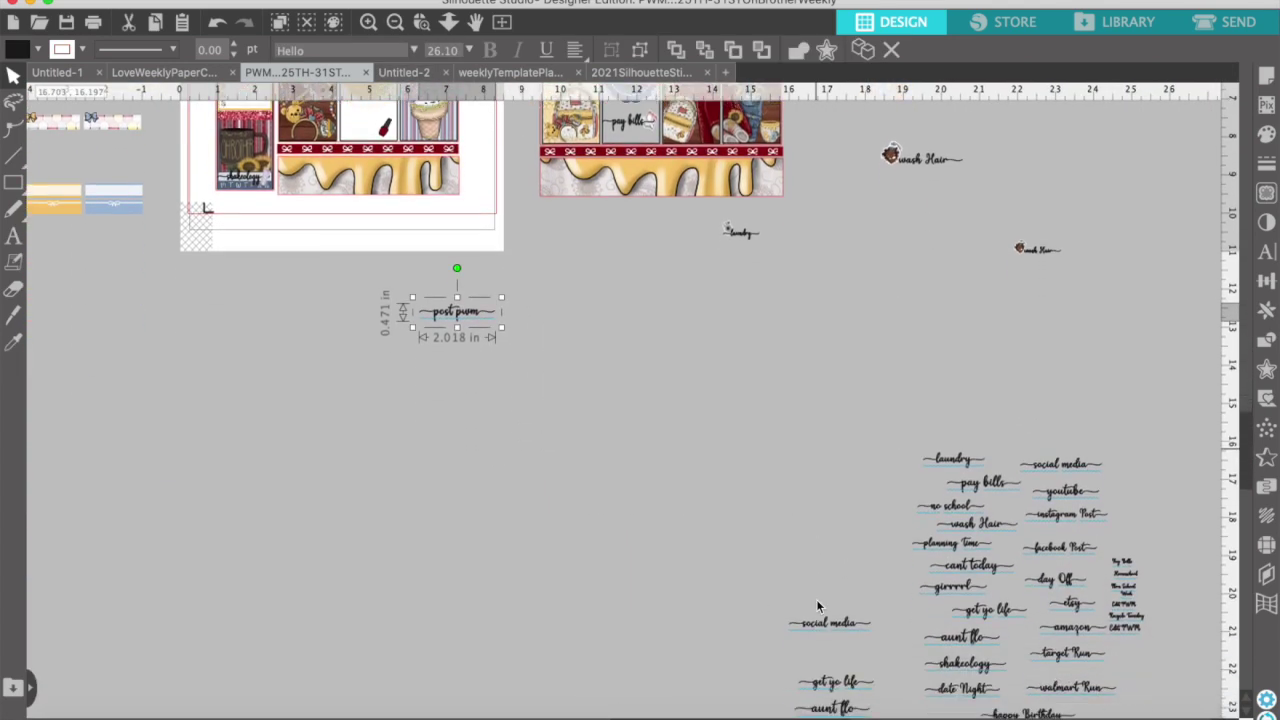
scroll(816, 606, down, 1)
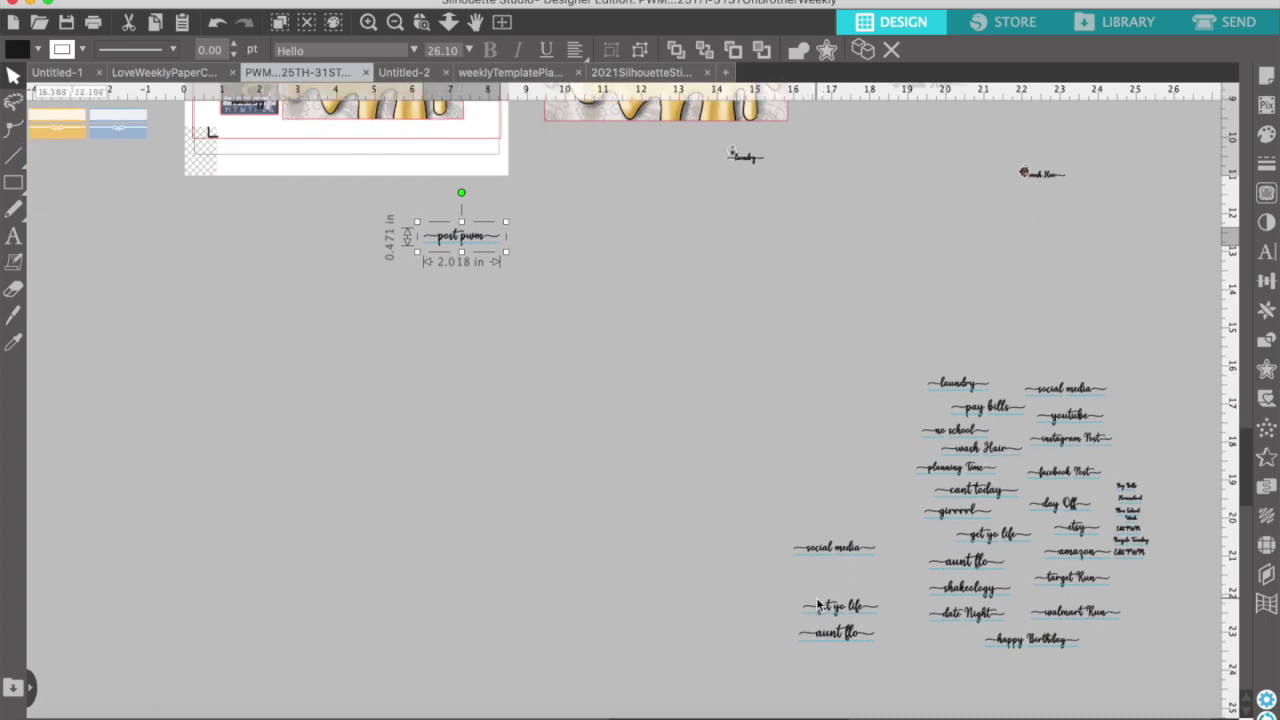
Pull the Recycle Tuesday and Edit PWM labels out of the script list into the empty area below the pages
drag(1136, 551, 718, 461)
drag(576, 514, 569, 514)
click(545, 430)
click(369, 22)
scroll(676, 348, right, 10)
scroll(676, 348, left, 6)
scroll(675, 347, left, 2)
scroll(675, 347, up, 1)
drag(562, 463, 317, 327)
drag(363, 538, 333, 384)
Move the Recycle Tuesday and Edit PWM labels up beside the first page's lower corner
click(395, 22)
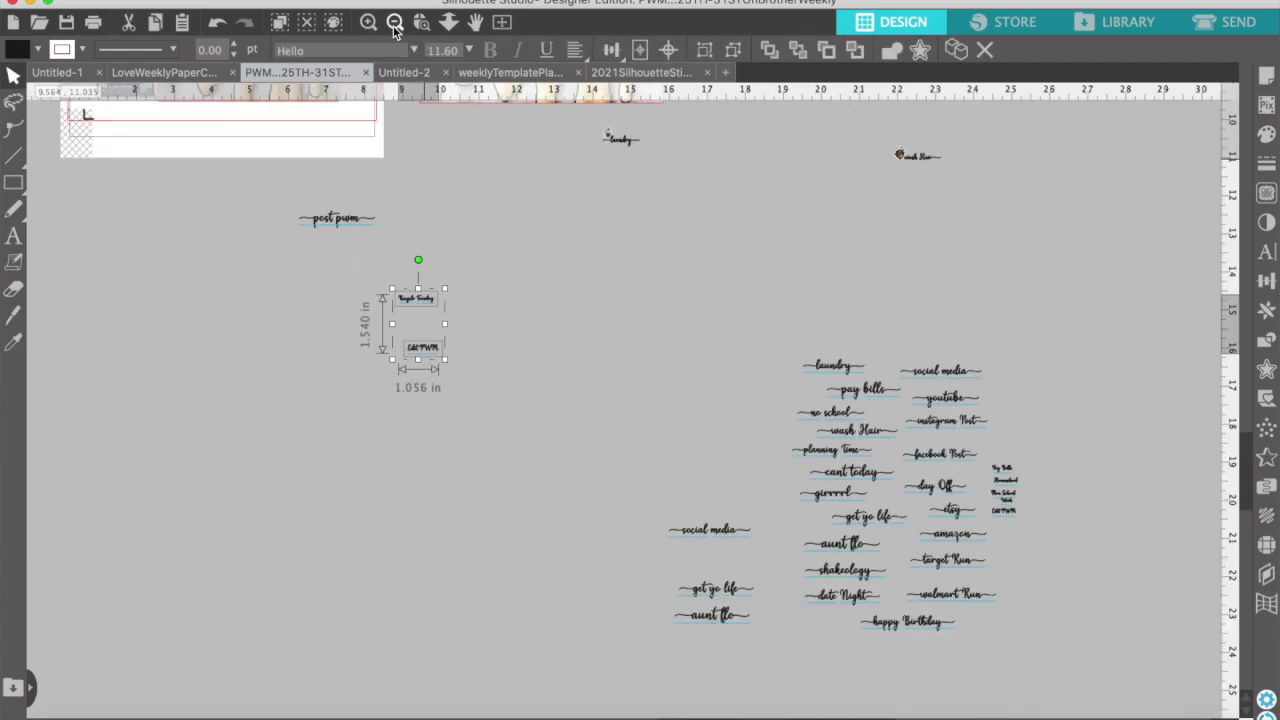
scroll(411, 321, up, 3)
drag(486, 484, 453, 308)
scroll(584, 482, up, 3)
Enlarge the Edit PWM and Recycle Tuesday labels, and place Edit PWM below the yellow half circle in Tuesday's bottom box
click(495, 447)
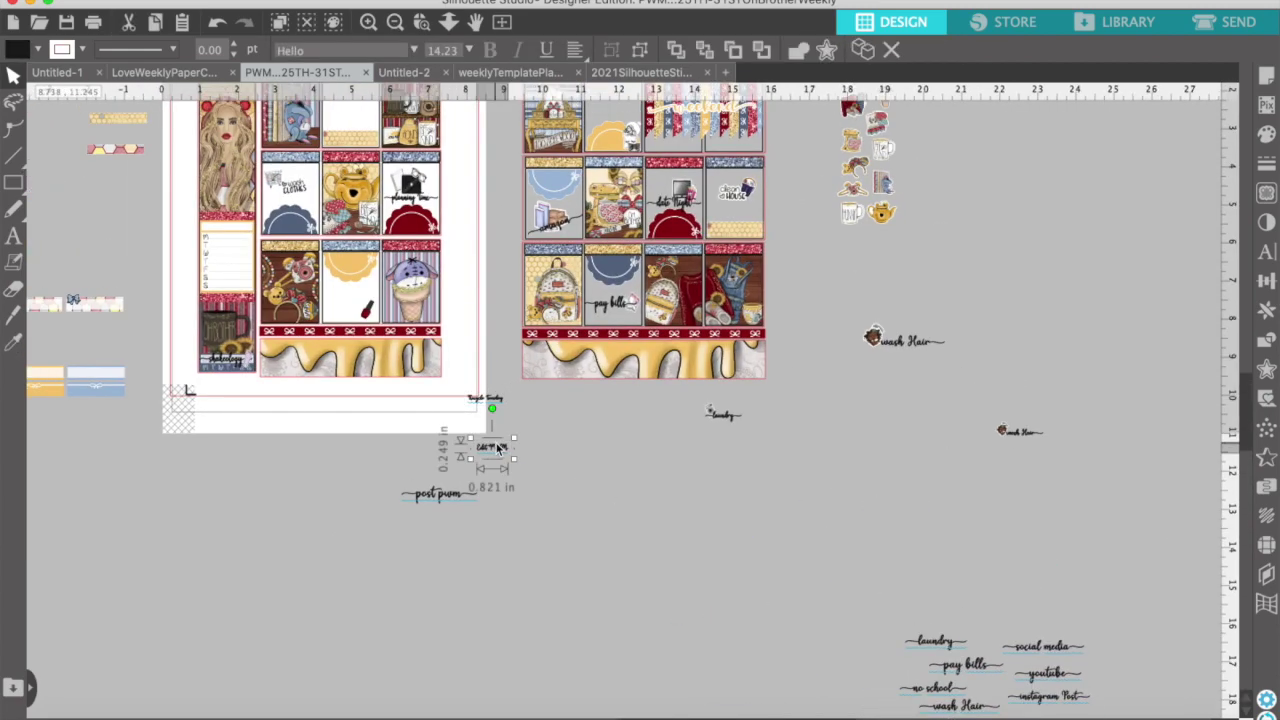
drag(566, 495, 340, 475)
click(486, 398)
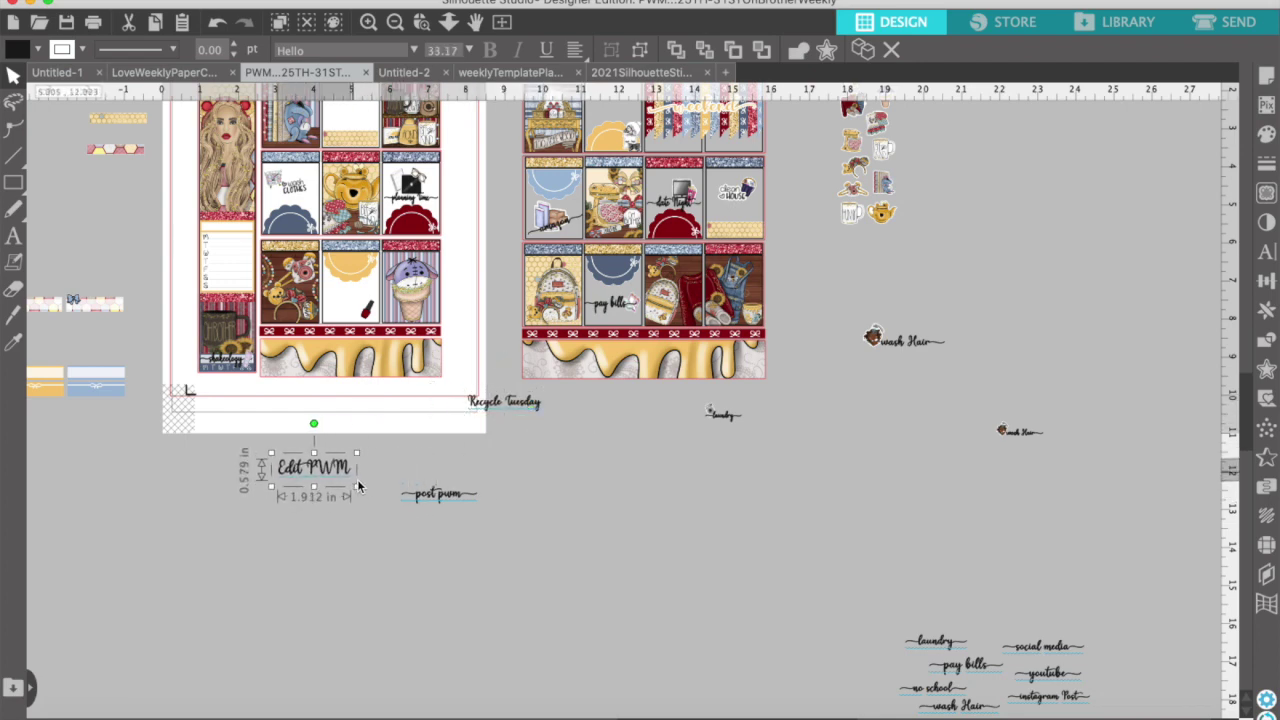
drag(322, 472, 362, 296)
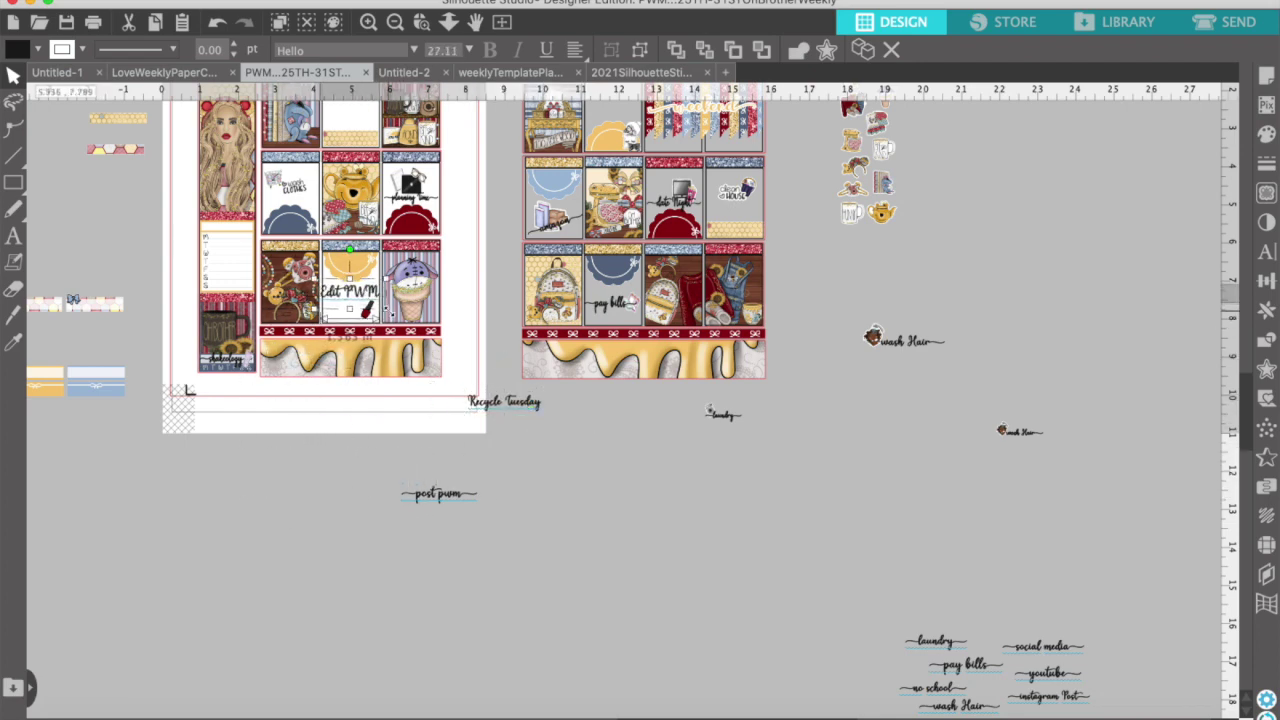
Switch to the 2021 Silhouette sticker document and place a copy of the black trash can sticker in the empty area beside the grids
click(642, 73)
scroll(486, 320, left, 6)
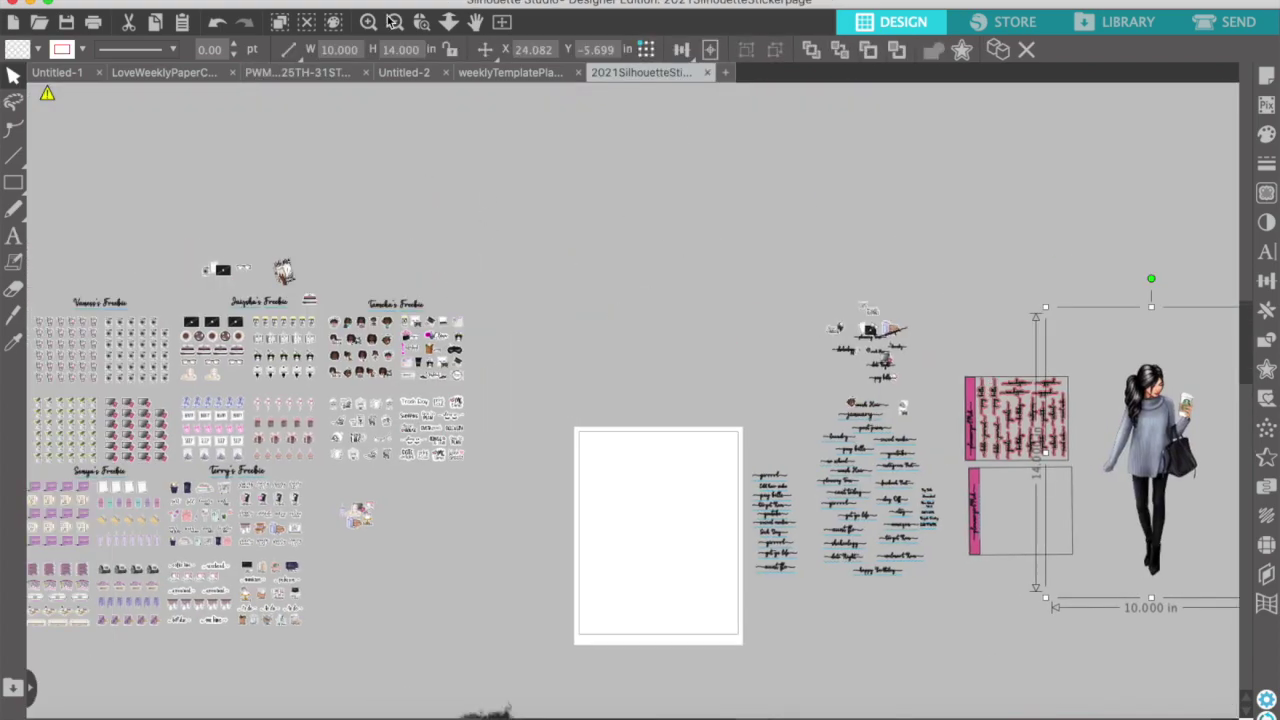
click(369, 23)
click(368, 22)
click(368, 22)
scroll(317, 238, up, 3)
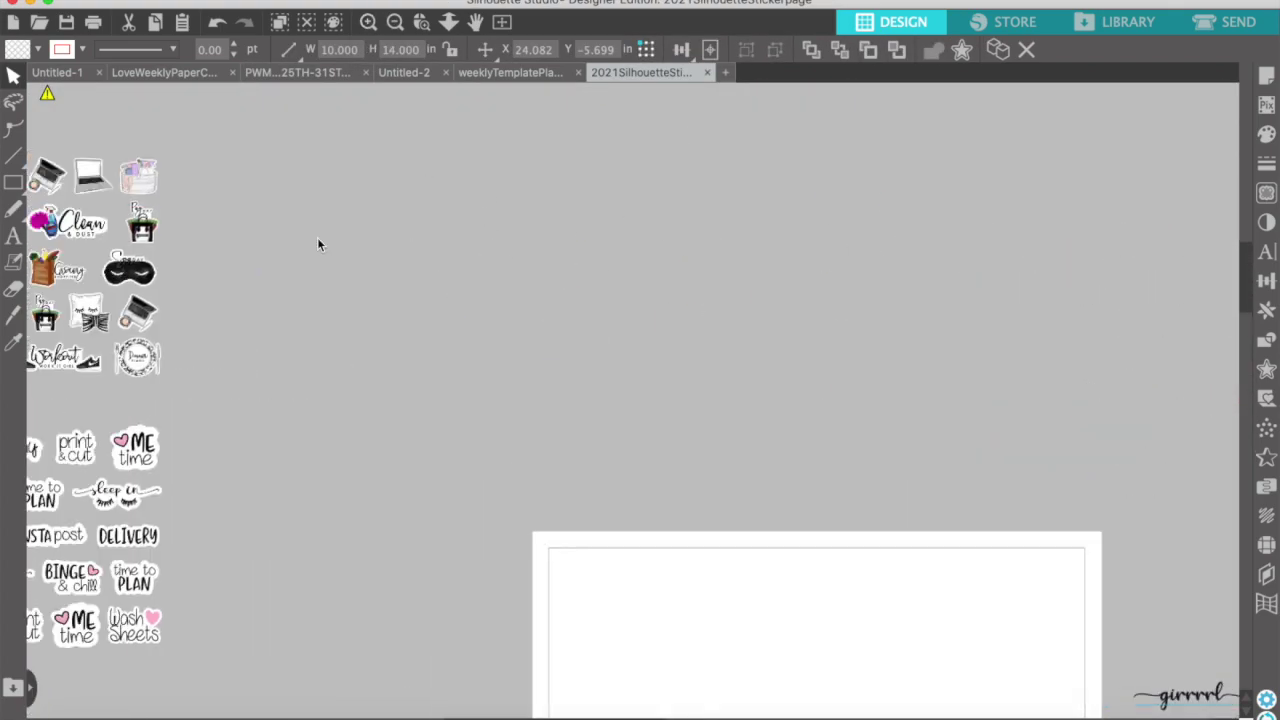
scroll(317, 238, left, 5)
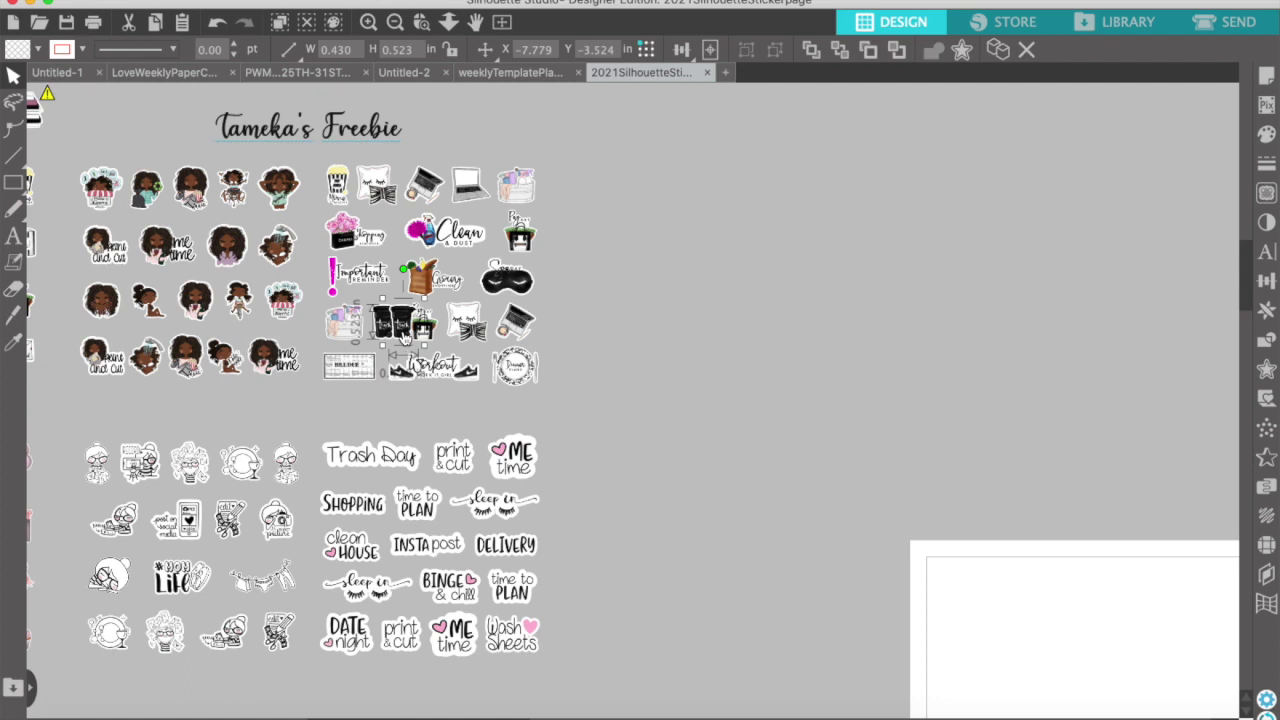
drag(384, 322, 665, 290)
Duplicate the pencil-and-scissors edit sticker and the computer desk sticker, and place the copies beside the trash can copy
click(230, 514)
right_click(230, 514)
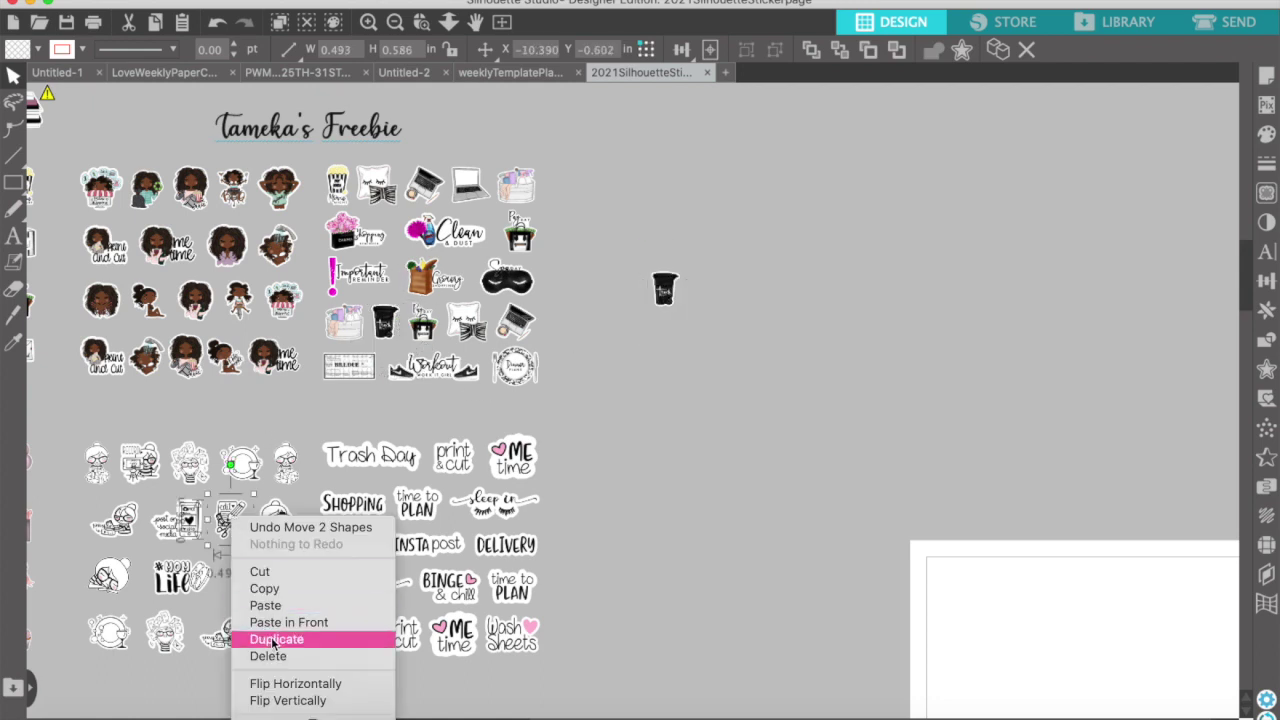
click(272, 640)
mouse_move(246, 518)
mouse_down()
mouse_move(702, 323)
mouse_move(727, 298)
mouse_up()
click(142, 458)
right_click(145, 451)
click(180, 540)
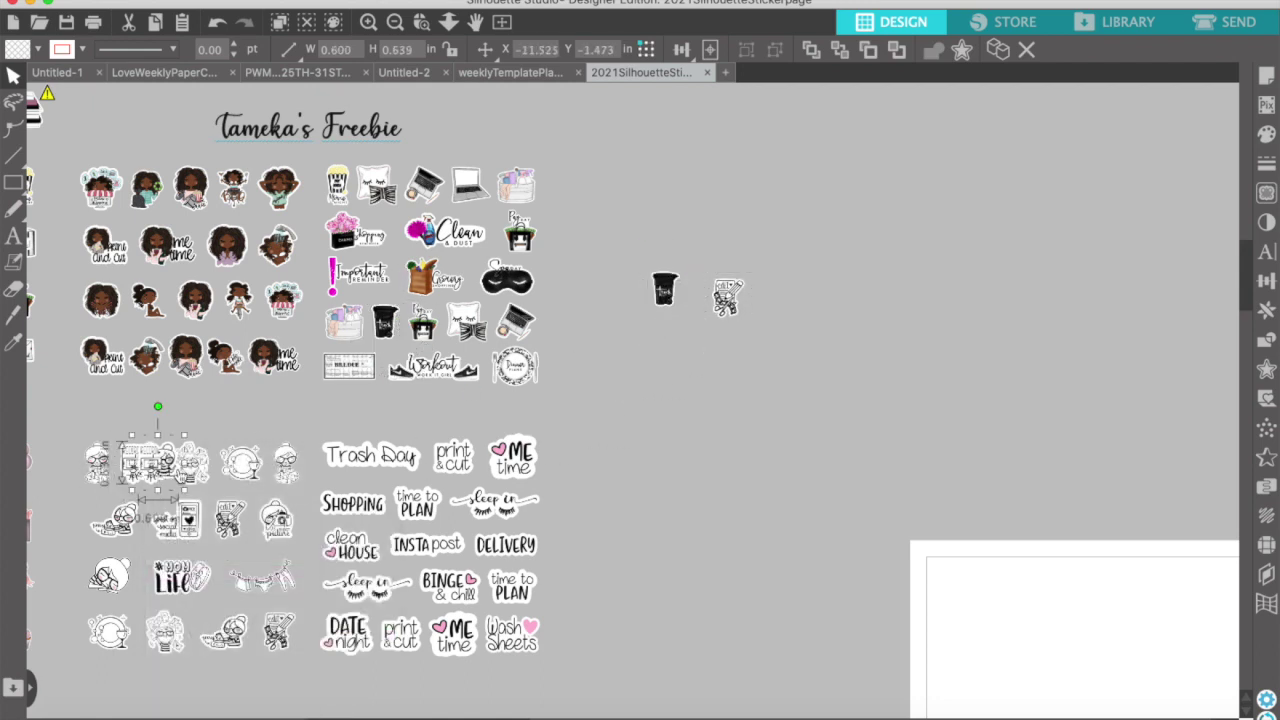
drag(130, 462, 705, 270)
Look through the freebie sticker sets for further task stickers
click(387, 459)
scroll(388, 461, left, 10)
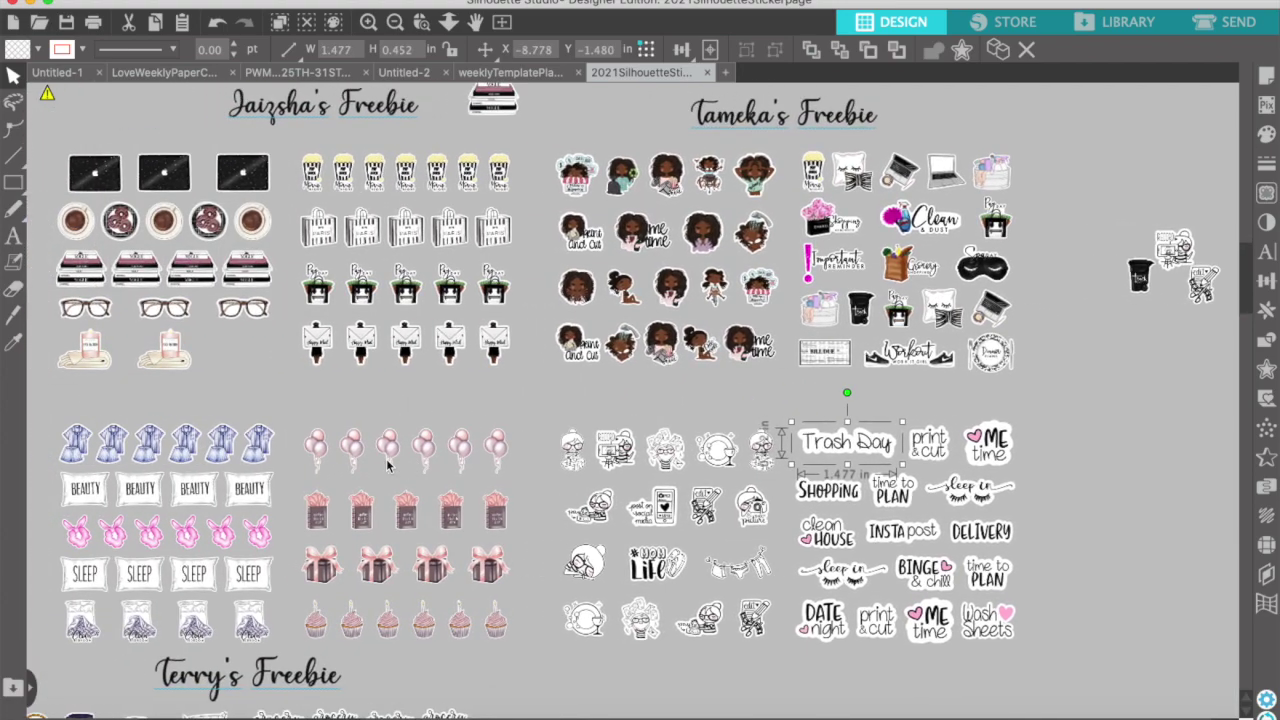
scroll(388, 463, down, 5)
scroll(388, 463, left, 5)
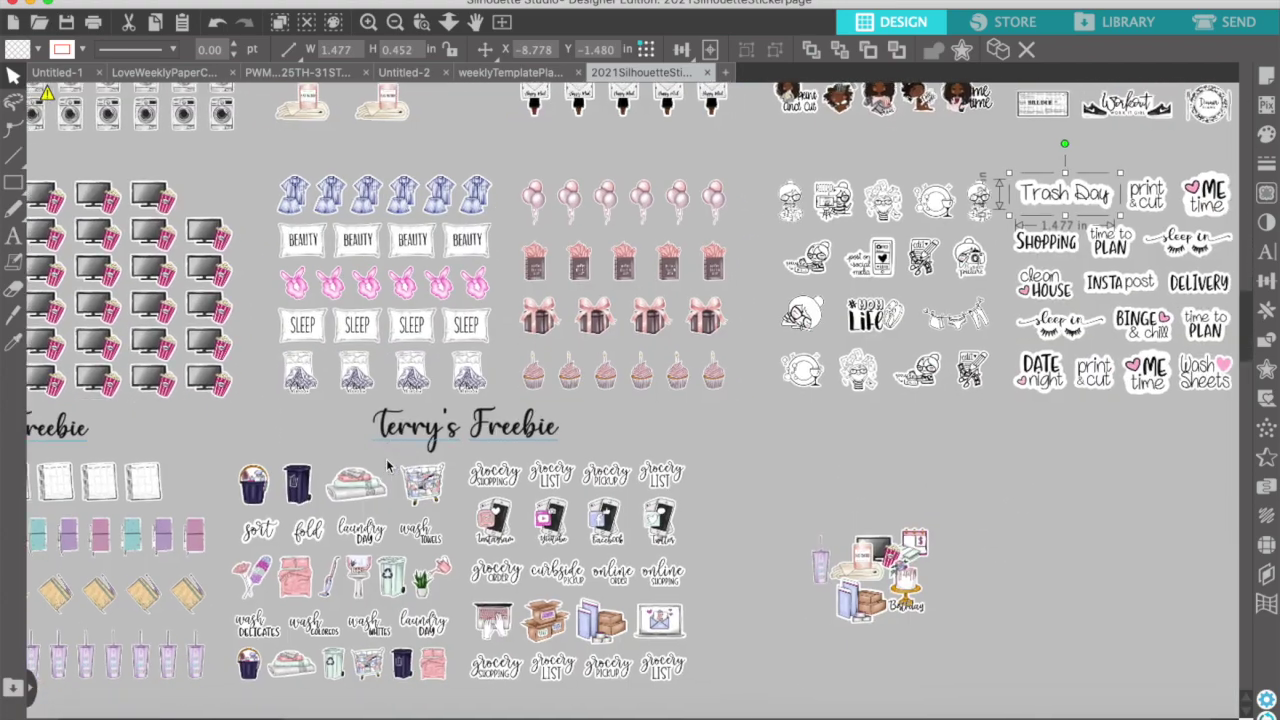
scroll(339, 661, down, 2)
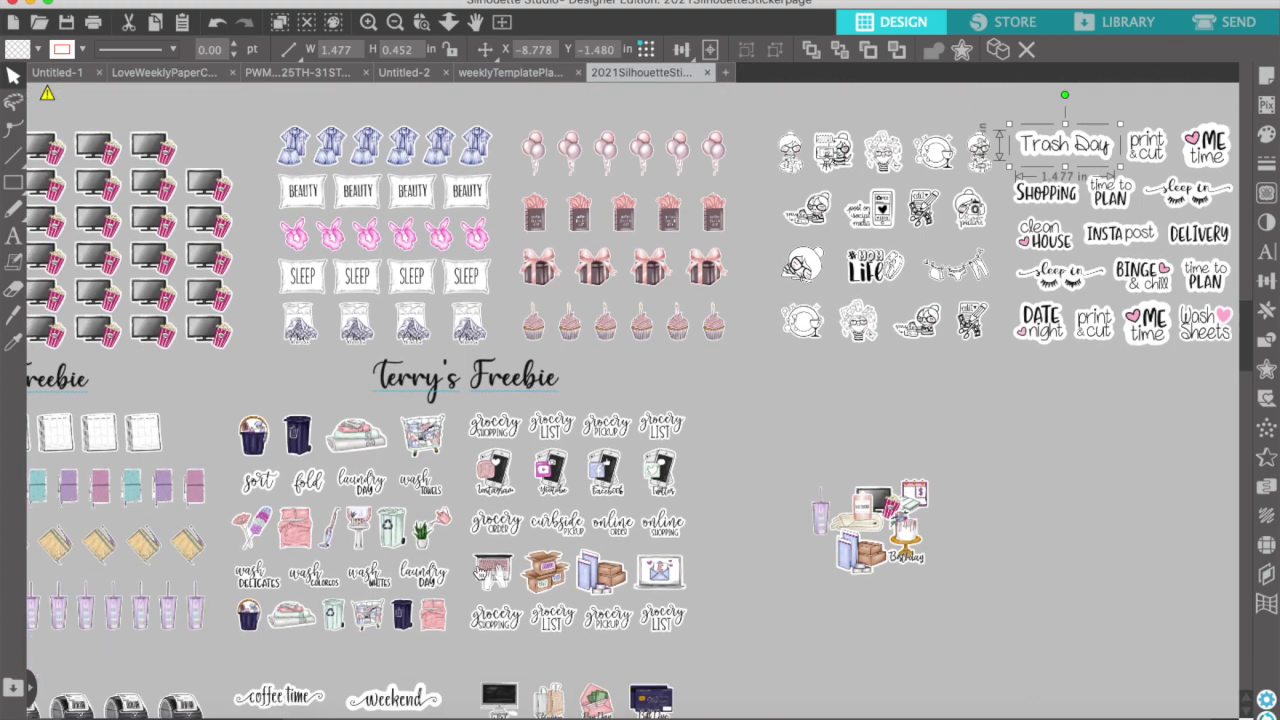
scroll(468, 581, down, 8)
scroll(468, 581, left, 1)
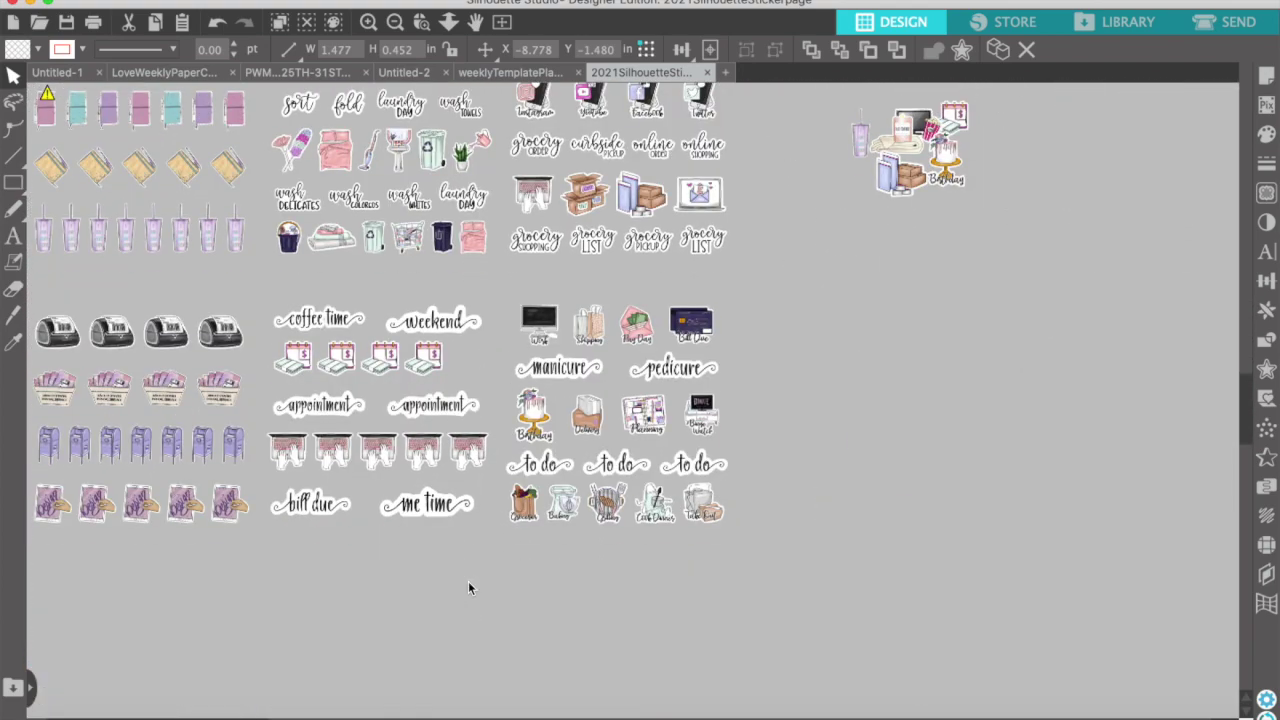
scroll(468, 588, up, 7)
scroll(468, 588, right, 3)
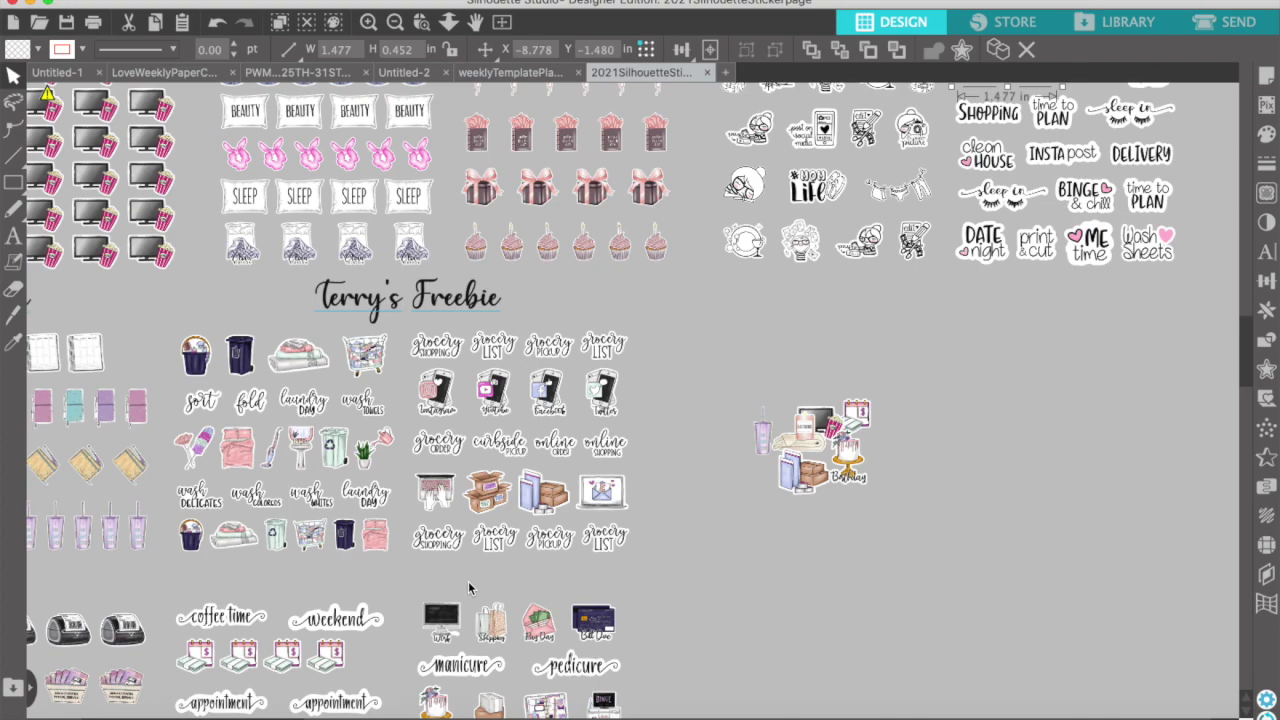
scroll(468, 588, down, 3)
scroll(468, 586, up, 10)
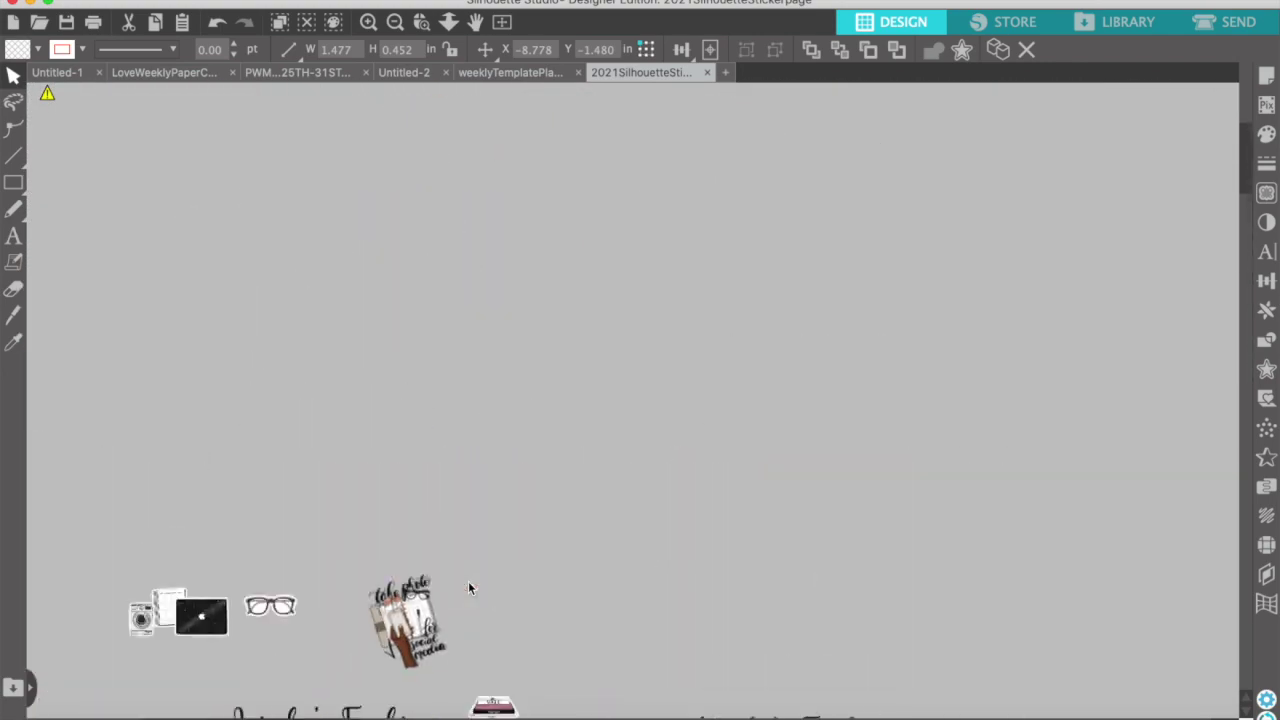
Copy the trash can, edit and computer desk stickers together and paste them into the 25th-31st planner document
click(397, 26)
click(733, 354)
scroll(733, 354, down, 5)
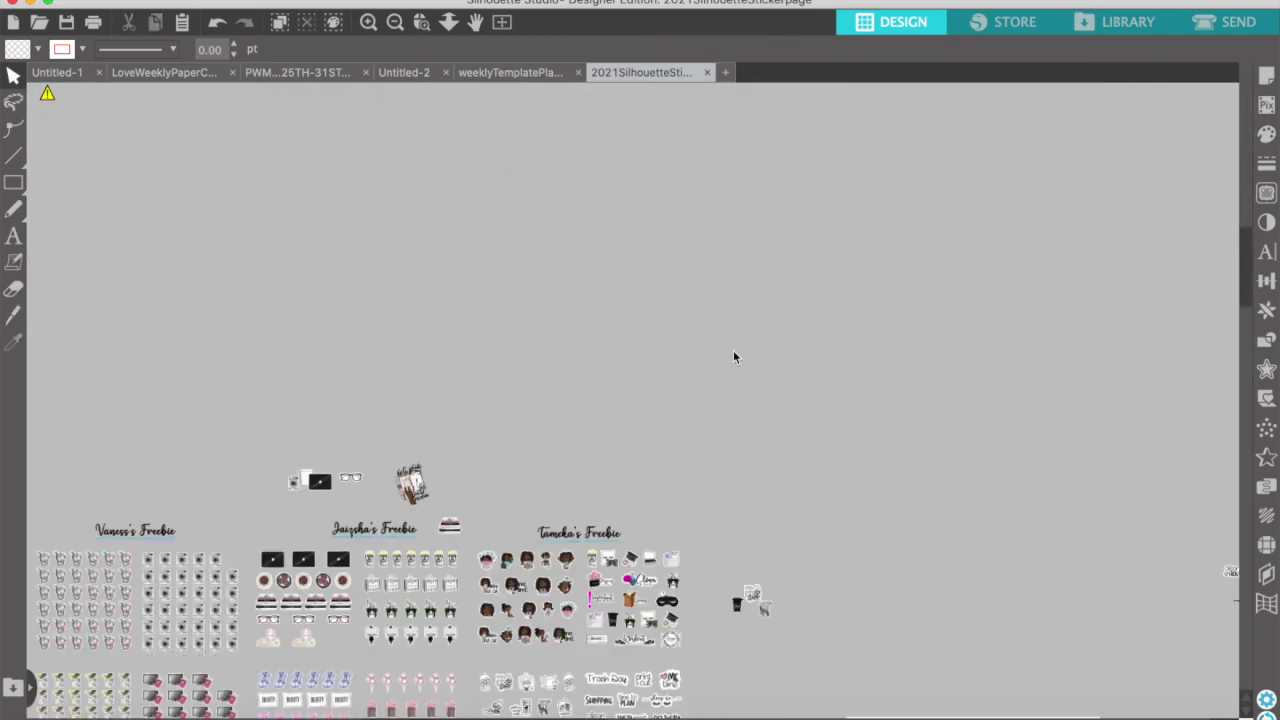
drag(723, 566, 758, 620)
right_click(758, 620)
click(785, 697)
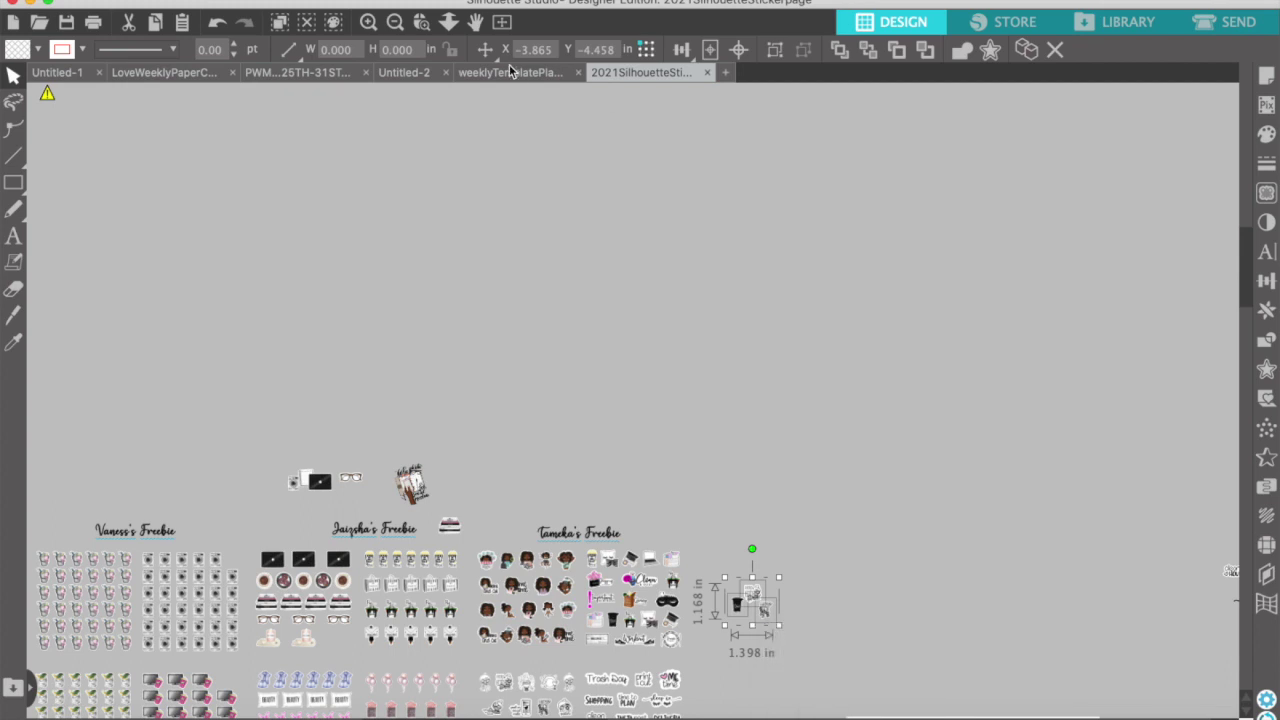
click(298, 72)
right_click(627, 545)
click(686, 626)
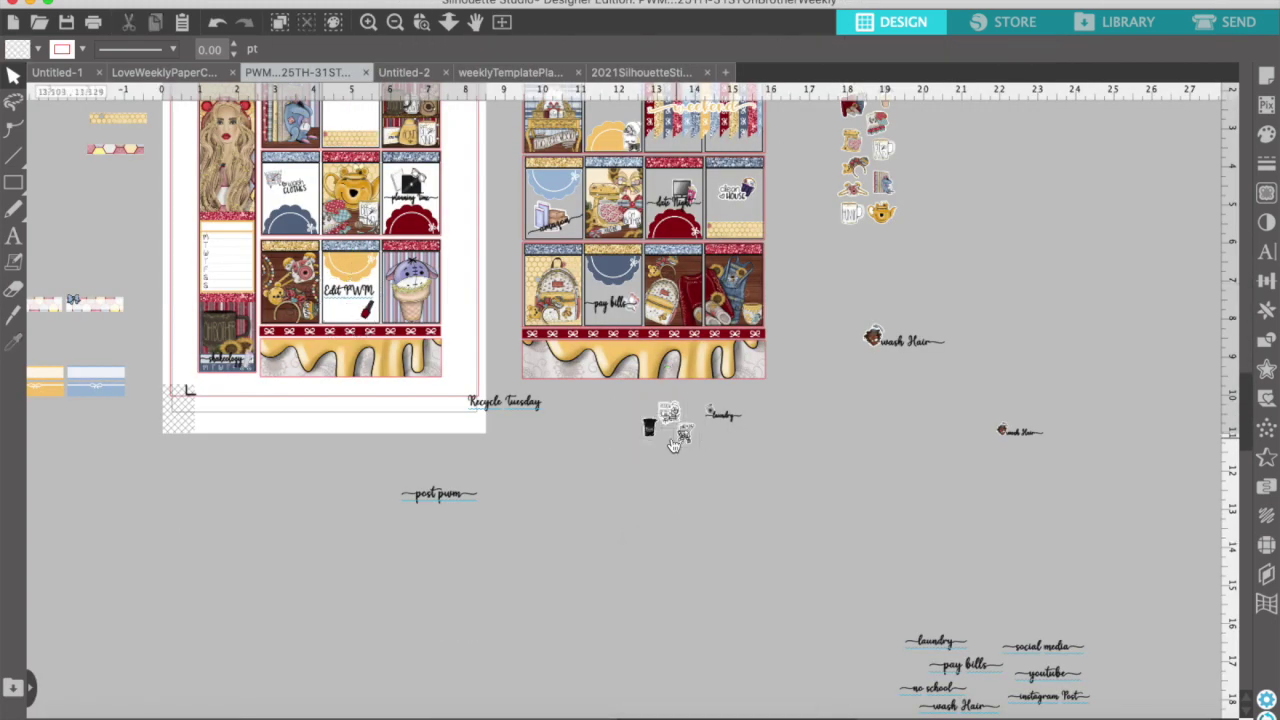
Tilt the pencil-and-scissors edit sticker and place it against the end of the Edit PWM label below the first page
scroll(487, 456, up, 2)
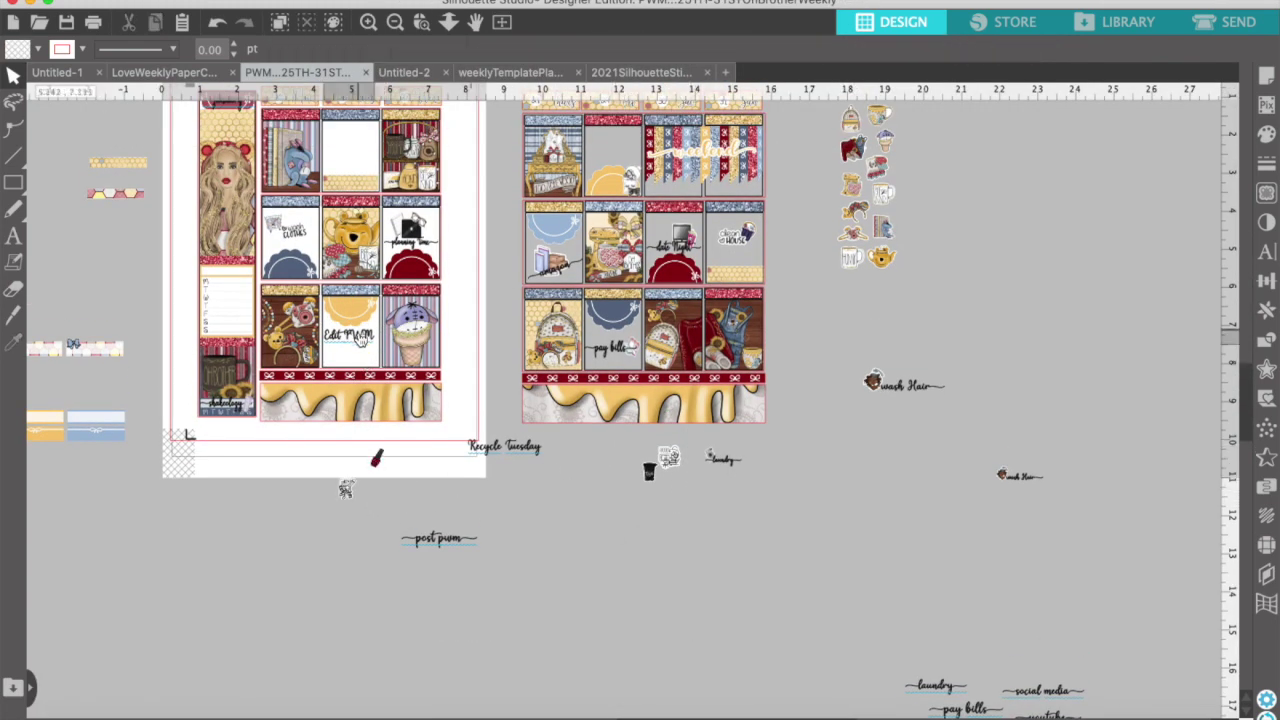
click(368, 22)
scroll(314, 333, left, 8)
scroll(314, 333, down, 3)
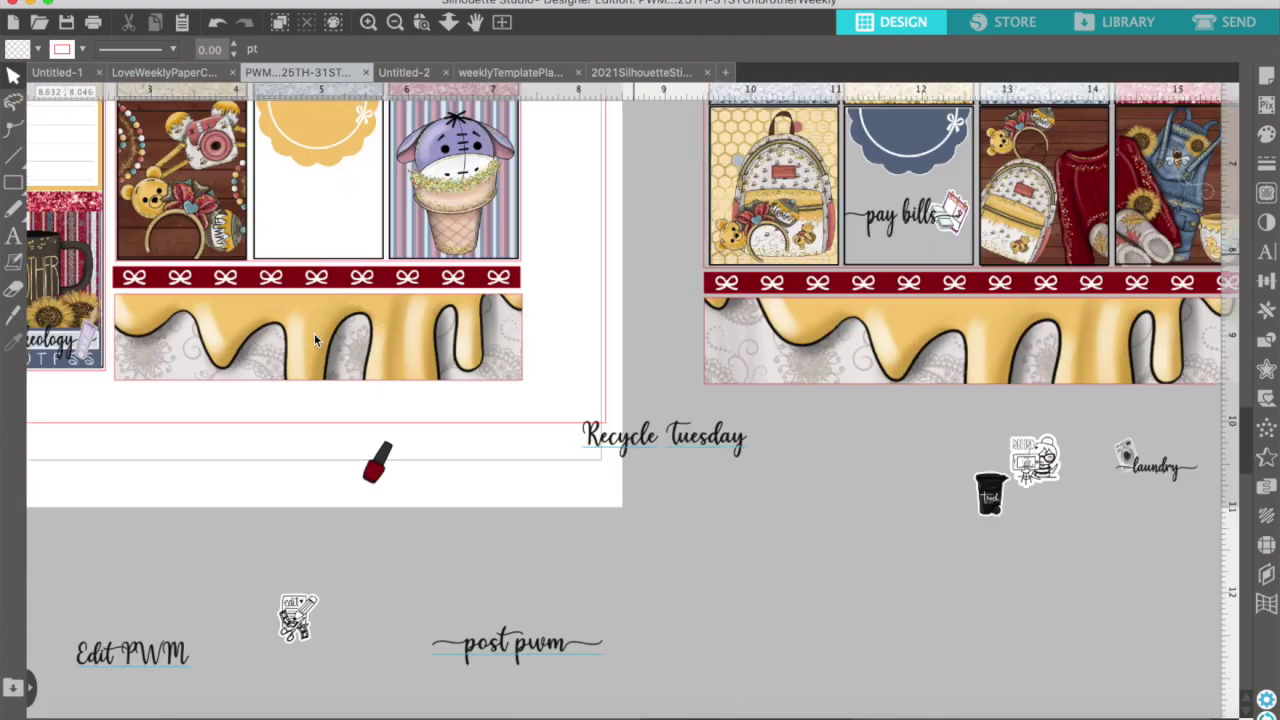
click(320, 591)
drag(320, 591, 255, 608)
drag(254, 552, 281, 559)
drag(255, 616, 228, 623)
Change the edit sticker's stacking order and group it with the Edit PWM label
right_click(228, 623)
click(343, 636)
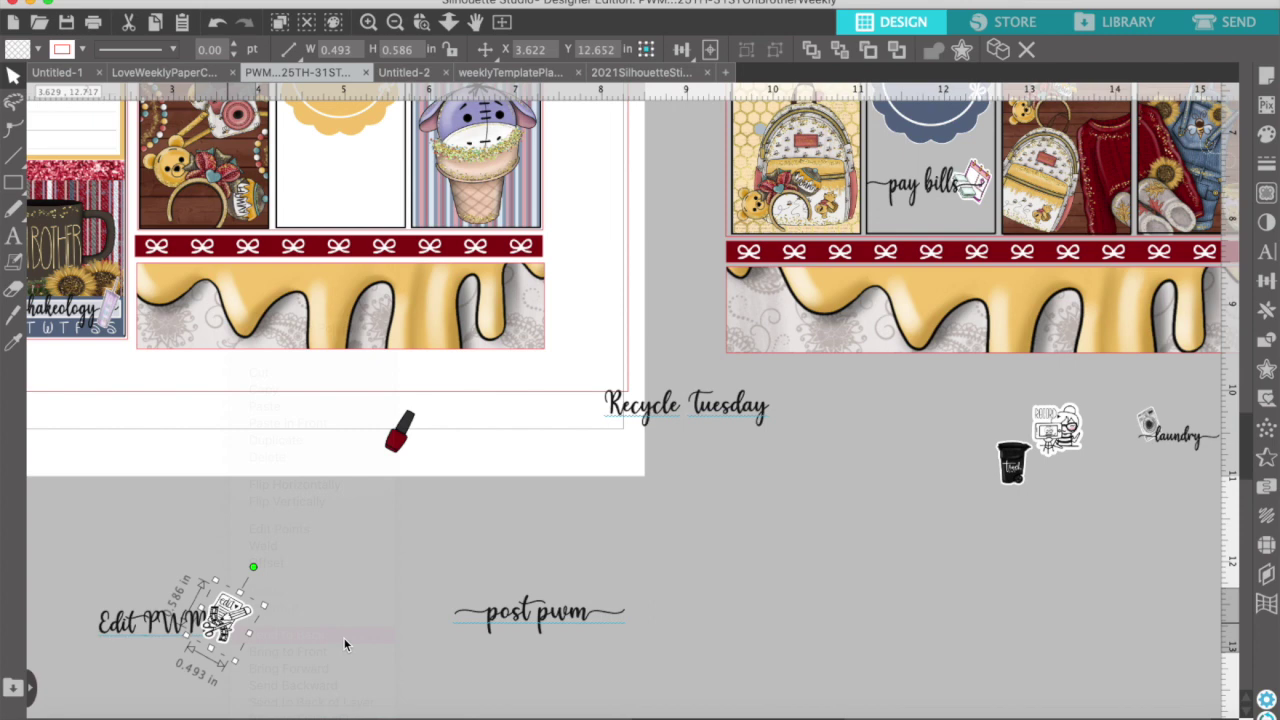
drag(327, 634, 214, 621)
right_click(222, 623)
click(349, 584)
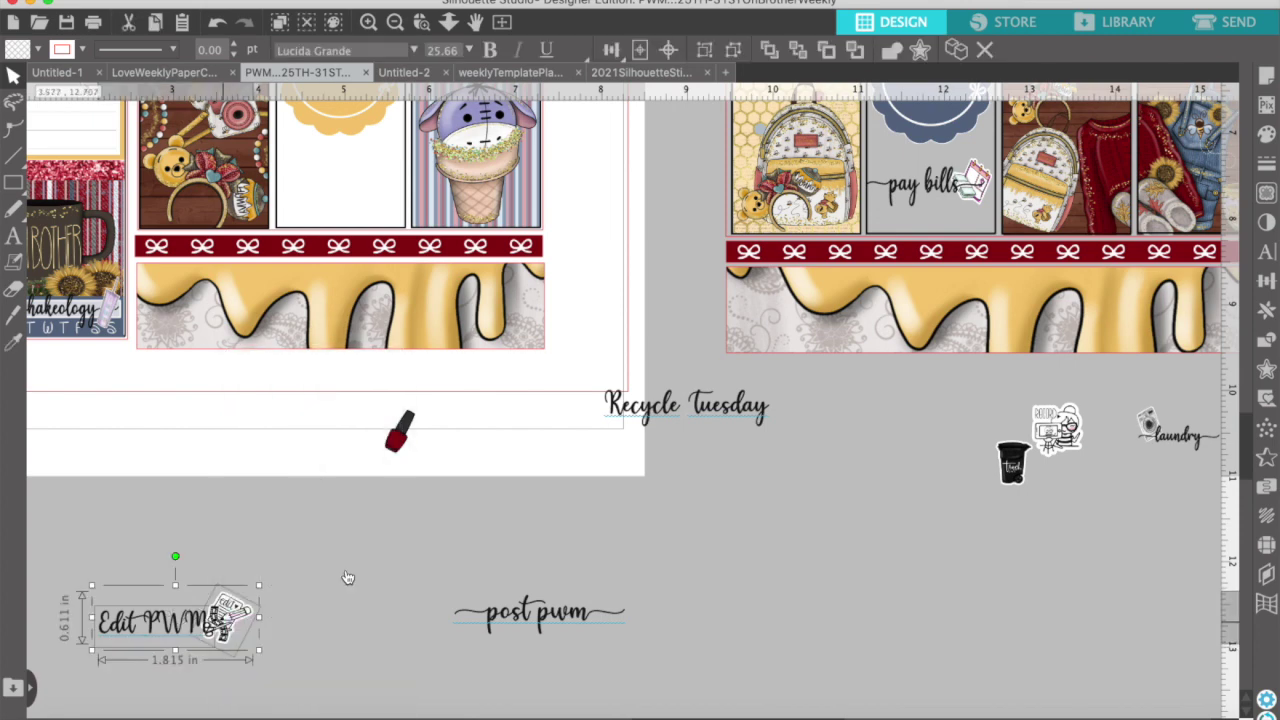
Move the Recycle Tuesday text clear of the first page and set the tilted trash can sticker at its end
click(352, 585)
drag(690, 405, 732, 497)
drag(993, 460, 845, 475)
right_click(806, 505)
click(884, 635)
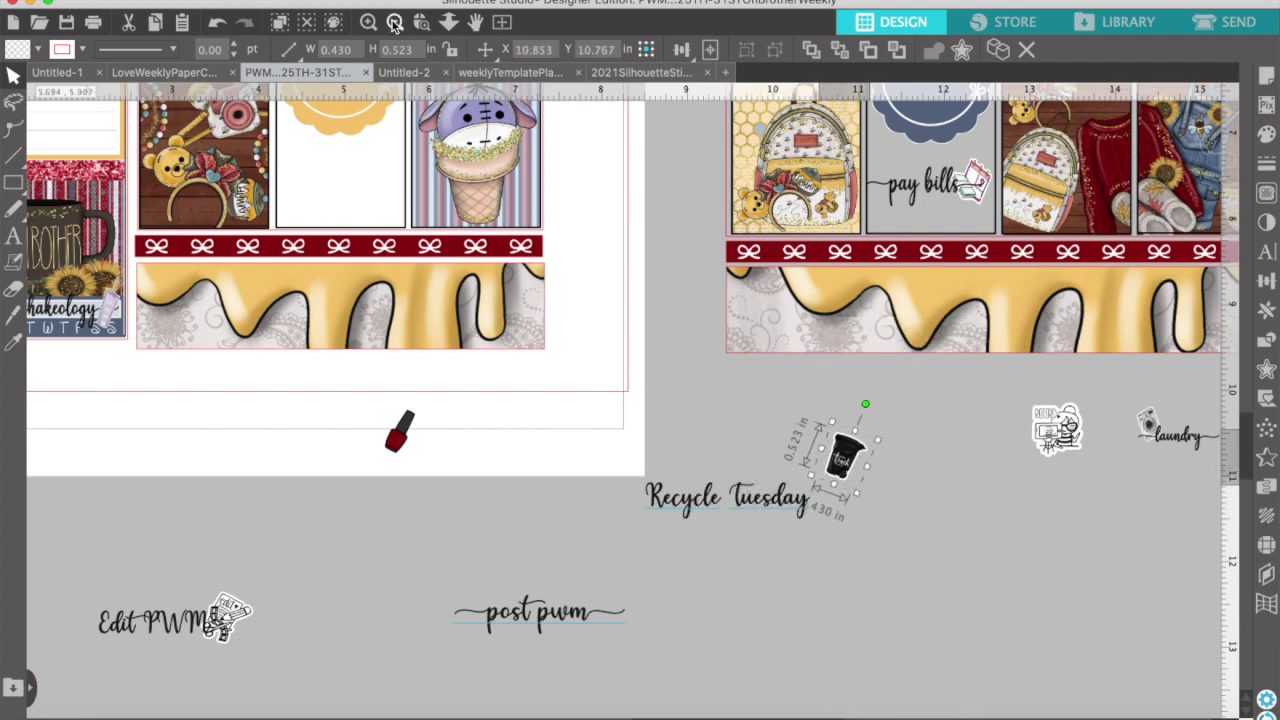
Place the grouped Edit PWM label in Tuesday's bottom box below the yellow scallop
click(395, 24)
drag(329, 551, 450, 285)
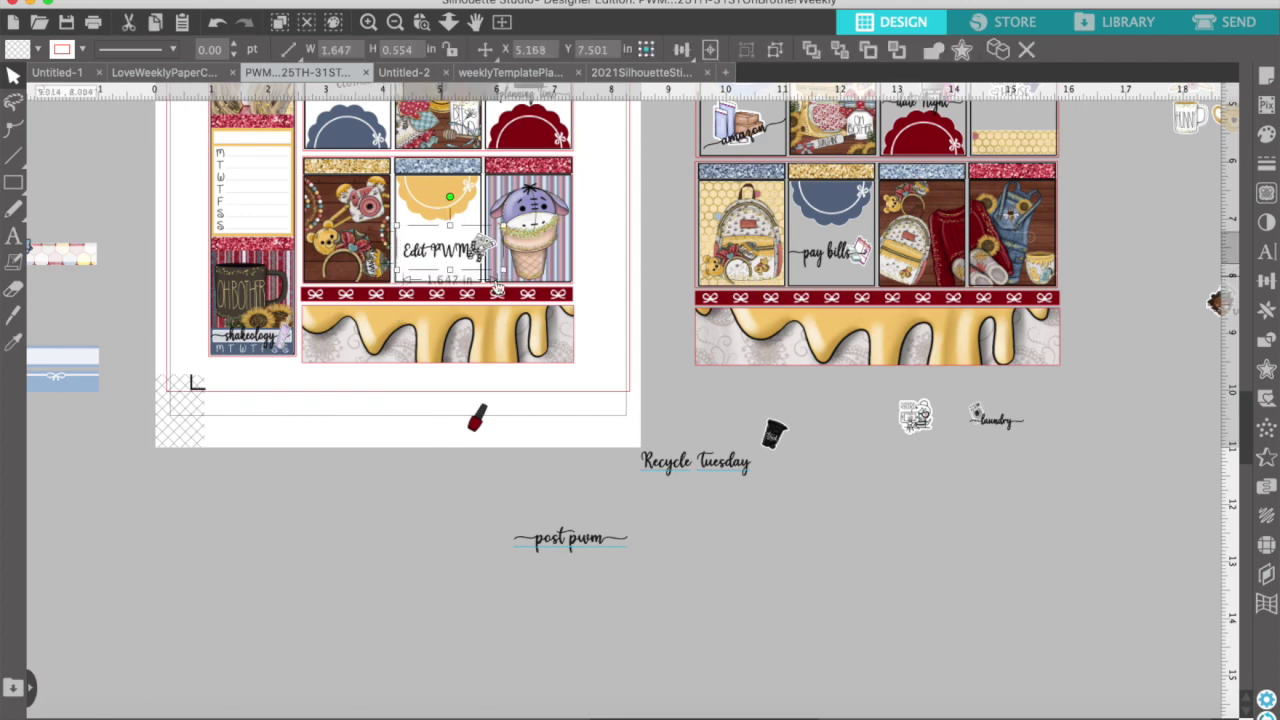
Reword the Recycle Tuesday text as "Collab w/" plus the collaborator's channel name, and fit it under the Edit PWM label
click(682, 468)
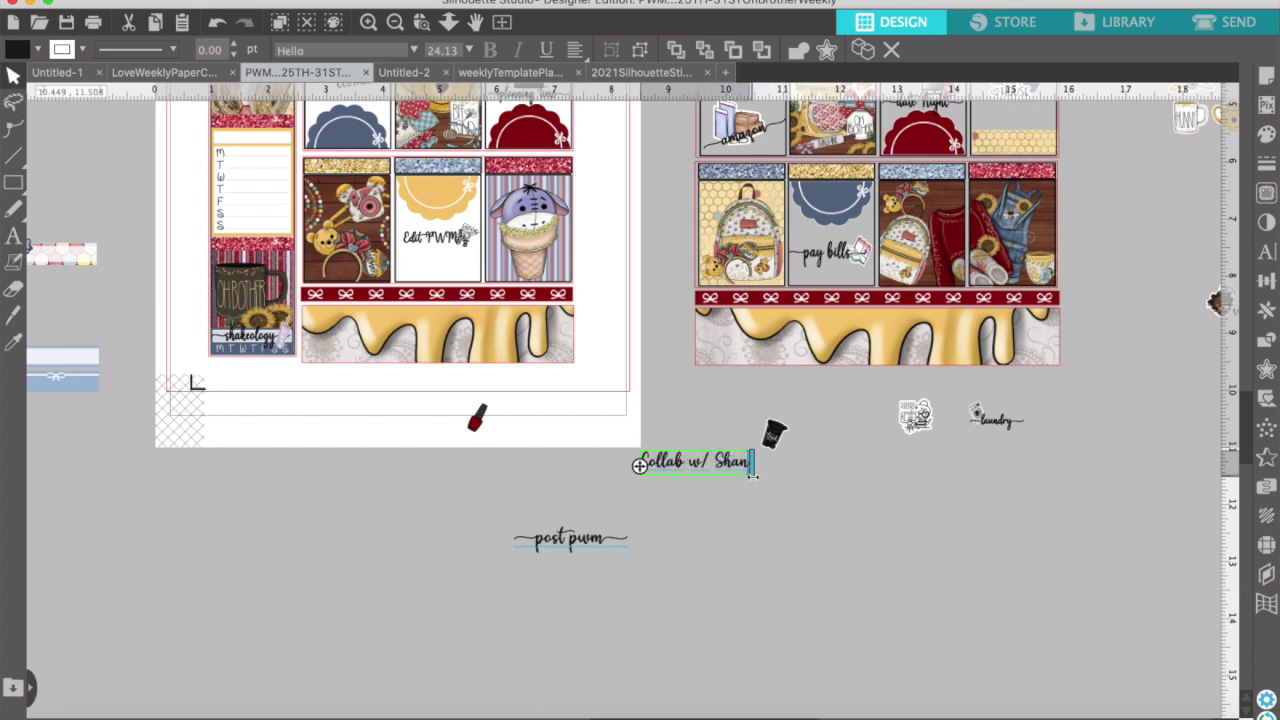
text(s)
key(Escape)
drag(748, 472, 490, 283)
drag(358, 277, 397, 285)
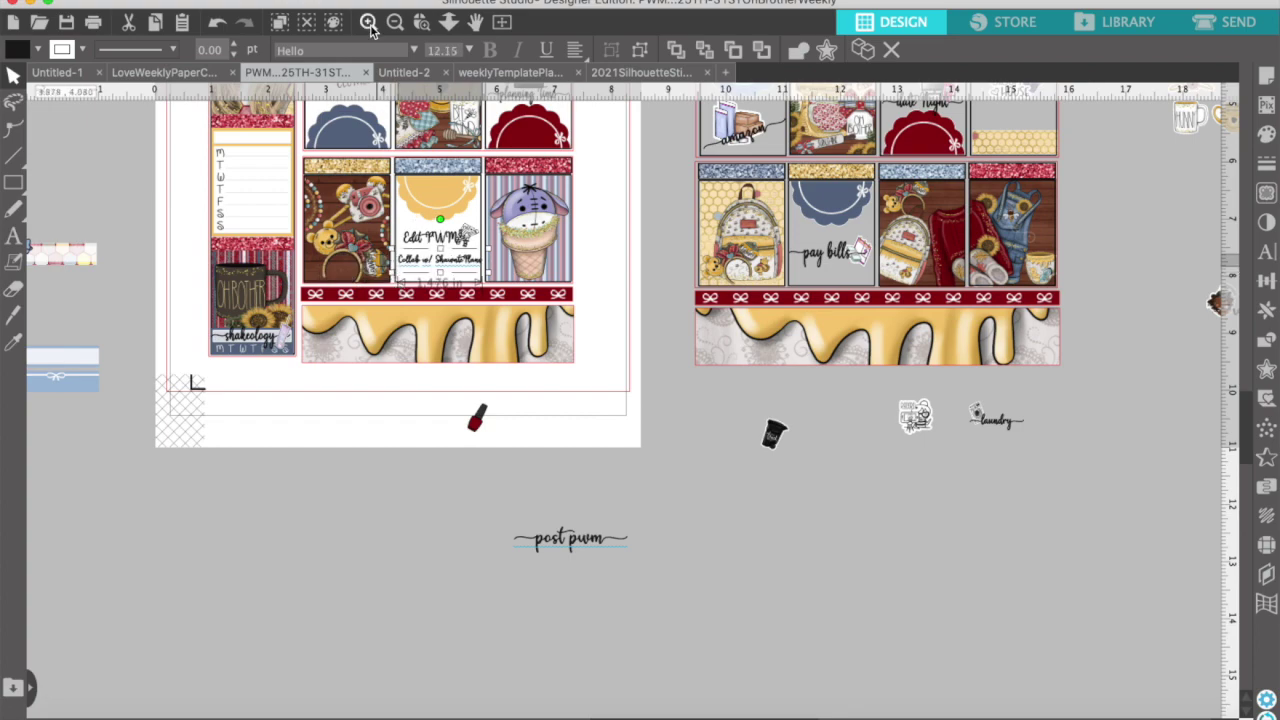
click(369, 27)
click(369, 27)
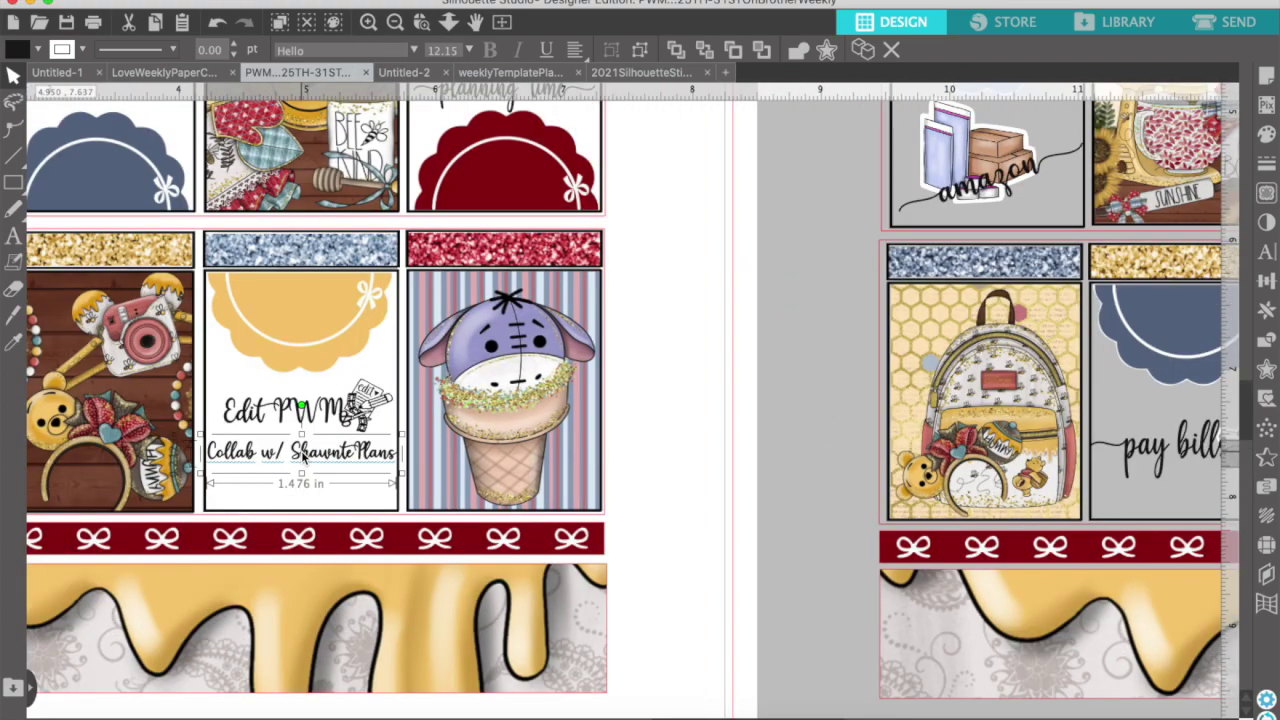
click(311, 485)
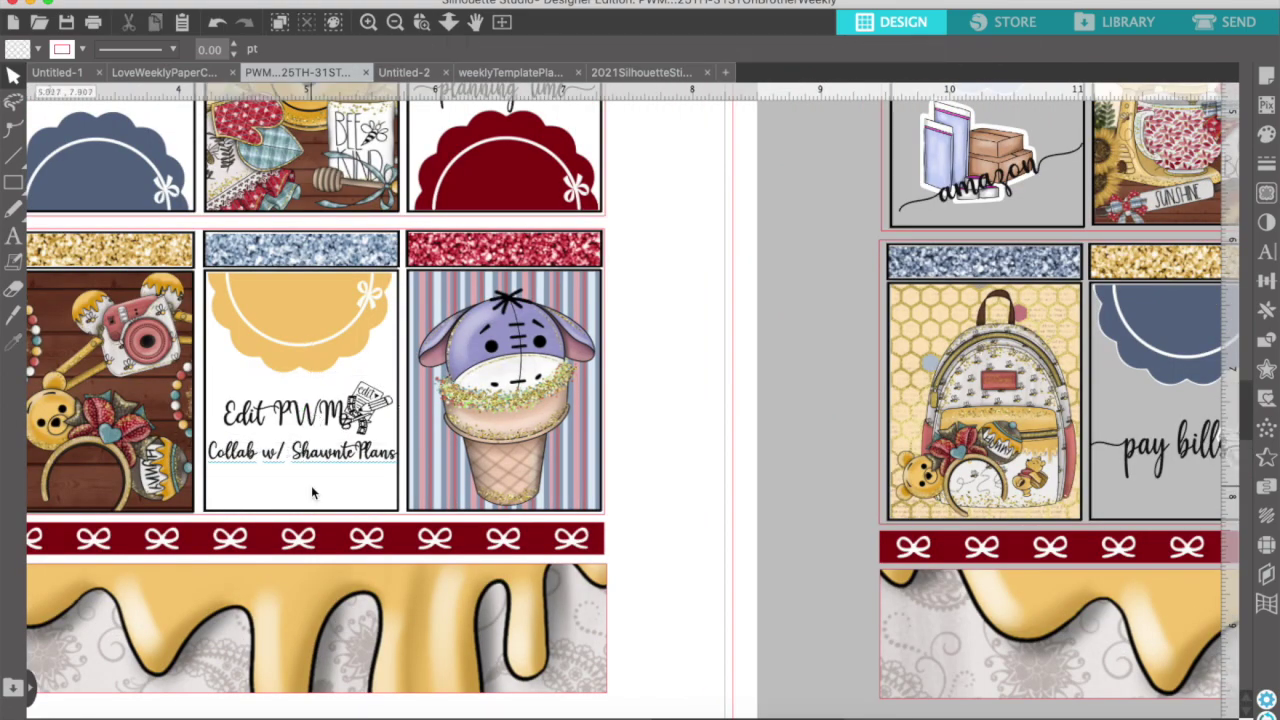
Bring the column of kit icon stickers beside the second page to the front of the stacking order
click(396, 22)
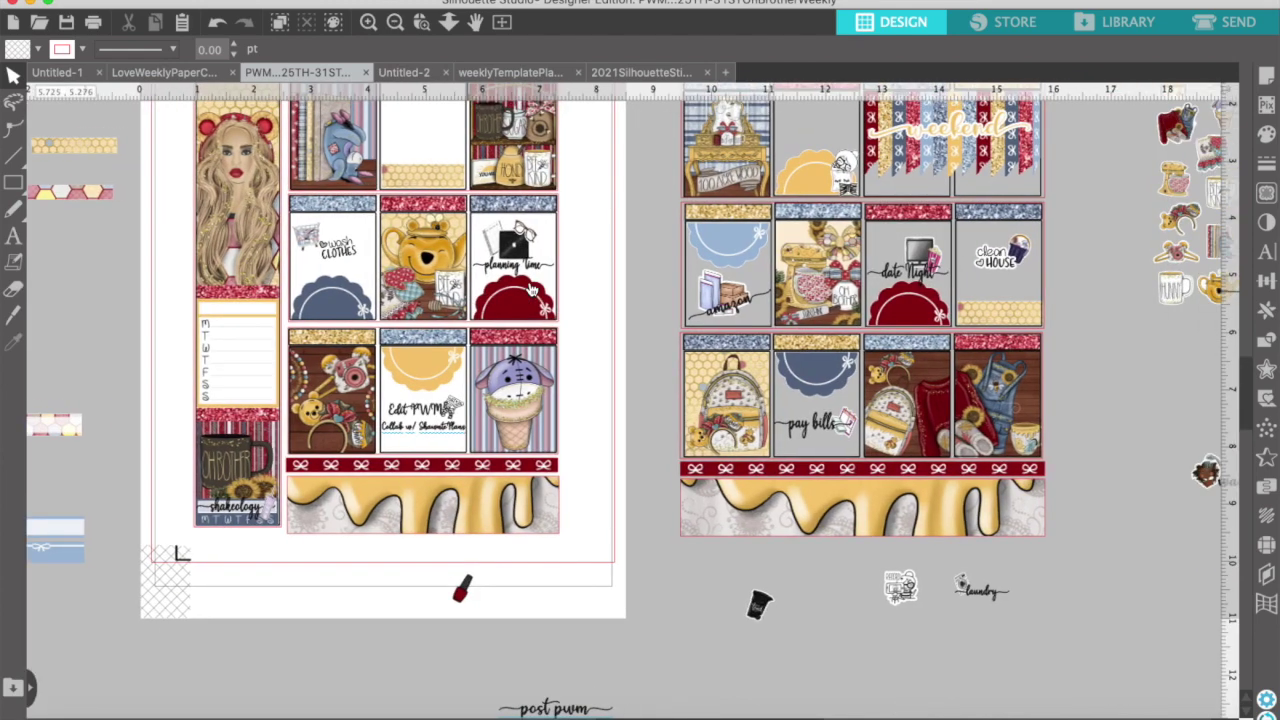
scroll(747, 541, up, 2)
mouse_move(1191, 328)
mouse_down()
mouse_move(723, 614)
mouse_move(667, 624)
mouse_move(1200, 334)
mouse_up()
scroll(1200, 334, up, 3)
scroll(1200, 334, right, 4)
click(1200, 334)
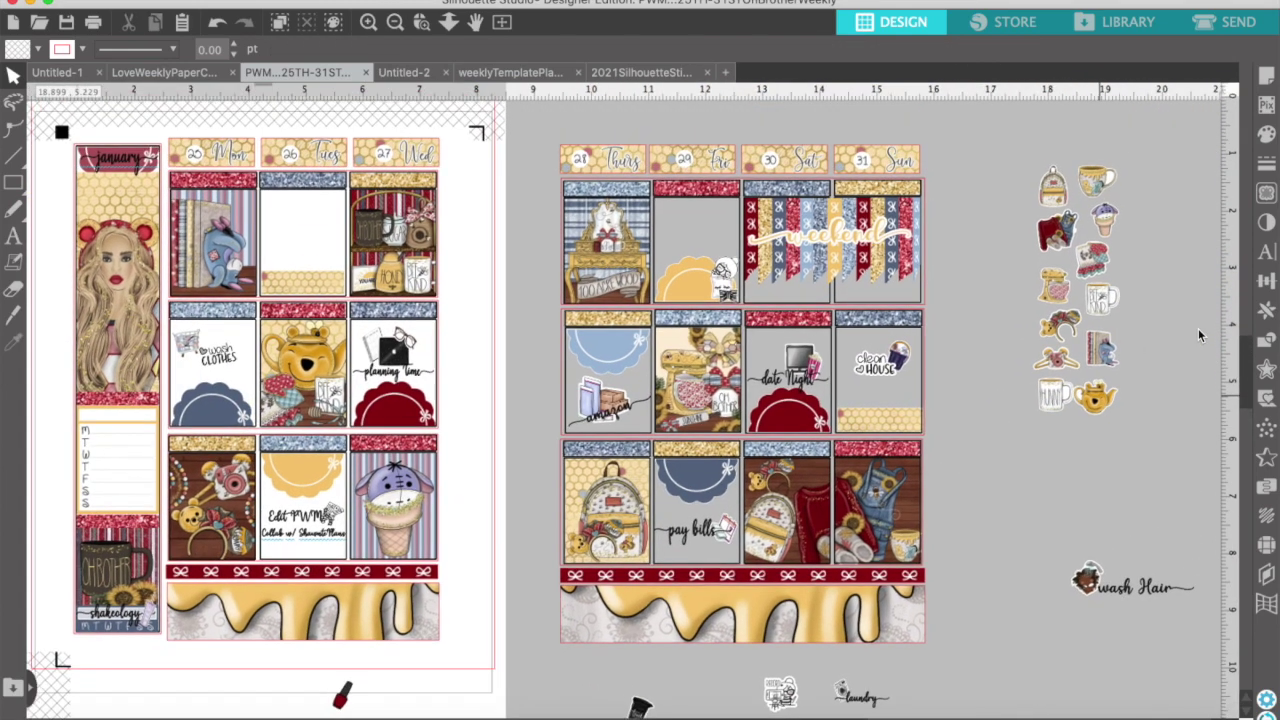
drag(1022, 147, 1132, 468)
right_click(1083, 360)
click(1118, 653)
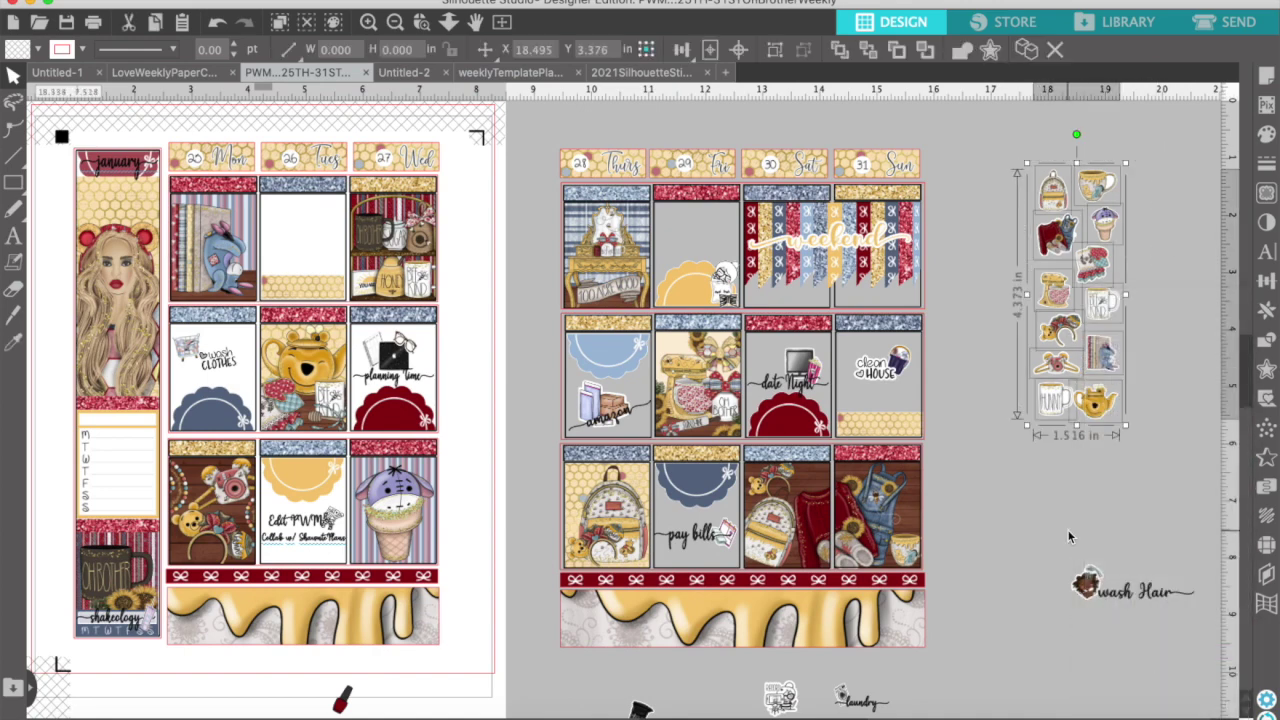
click(1069, 537)
Place the teapot sticker on Monday's blue scallop and the outfit sticker in the lower corner of the weekly checklist
scroll(1090, 500, left, 3)
scroll(1090, 500, up, 1)
drag(1146, 414, 290, 428)
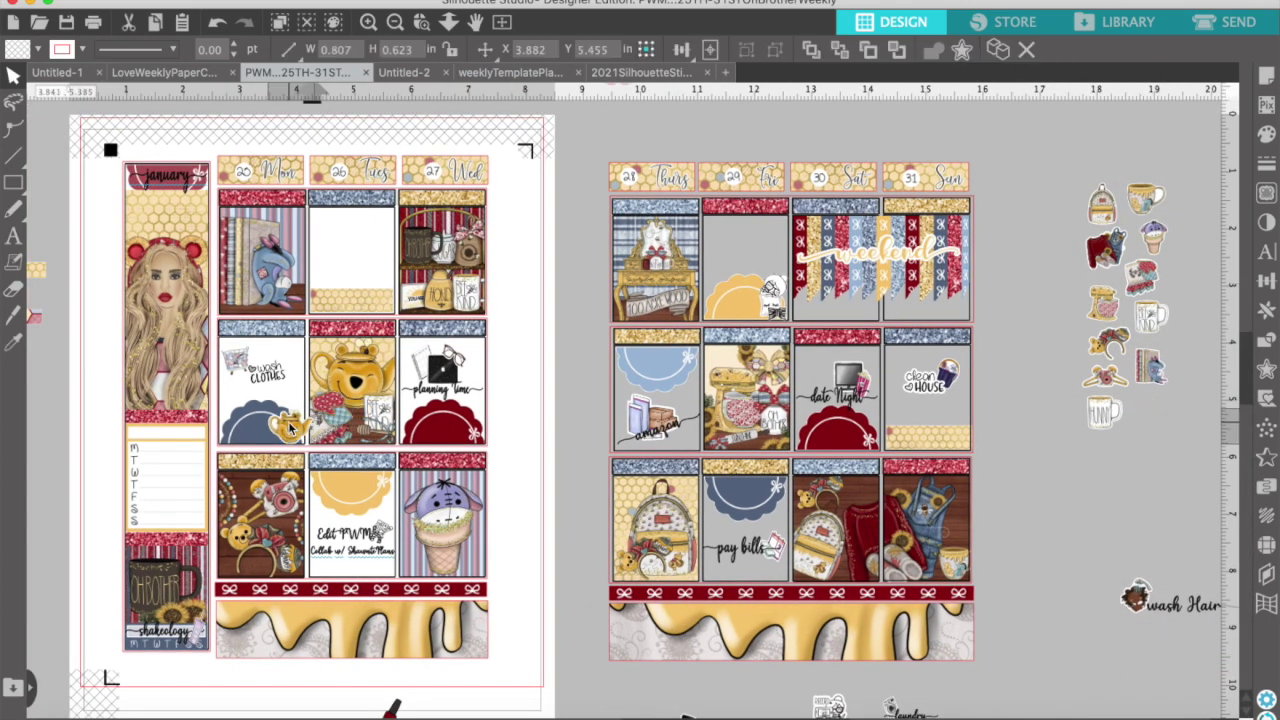
drag(1115, 242, 197, 487)
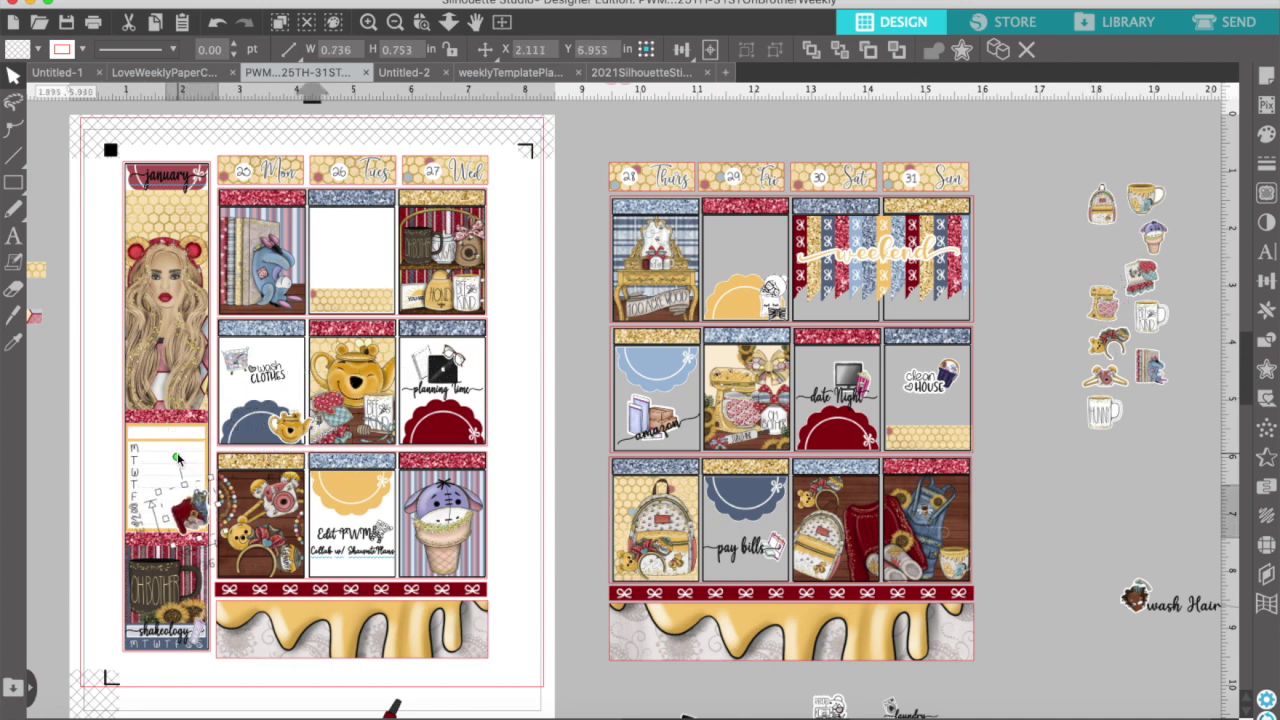
Place the backpack, mixer, Hunny mug and Eeyore book stickers on the Saturday, Tuesday, Friday and Thursday scallops respectively
drag(1102, 212, 775, 487)
drag(380, 493, 380, 445)
drag(1103, 410, 775, 497)
drag(1152, 368, 686, 372)
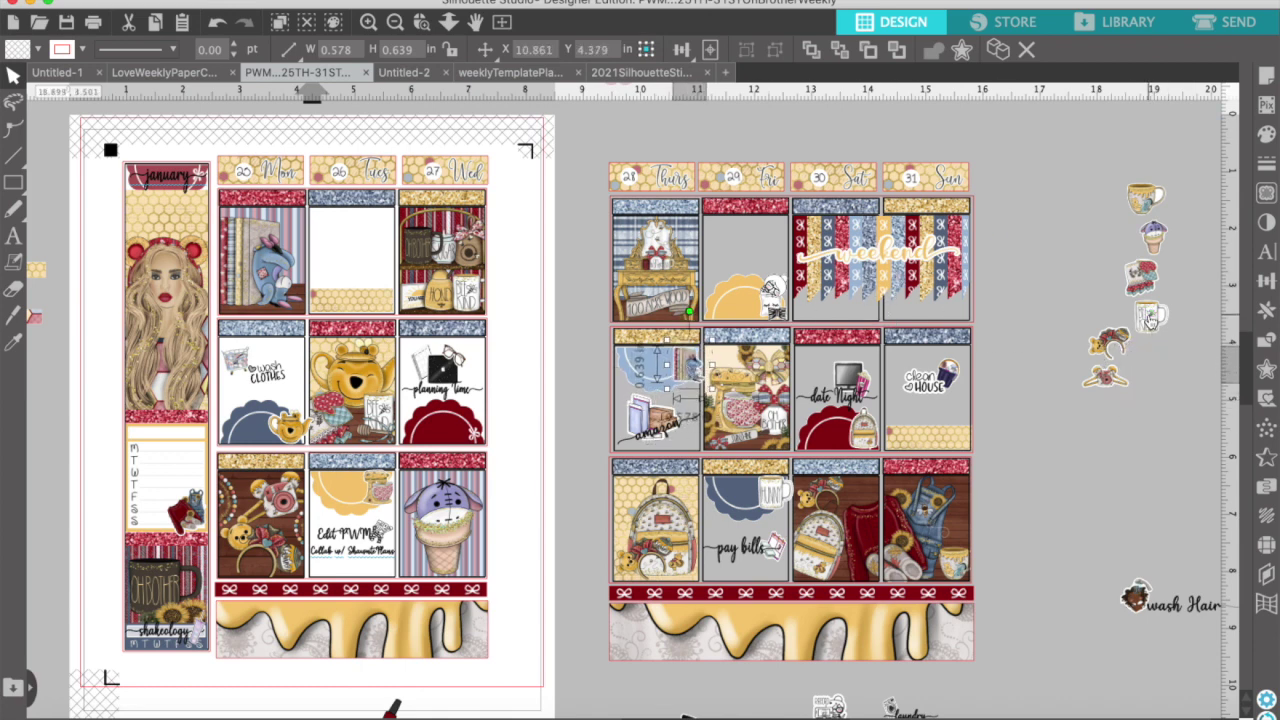
Place the teacup on Sunday's honeycomb strip, and the Bee Kind mug and oven mitt stickers in Tuesday's top box
drag(1145, 200, 950, 430)
click(1031, 428)
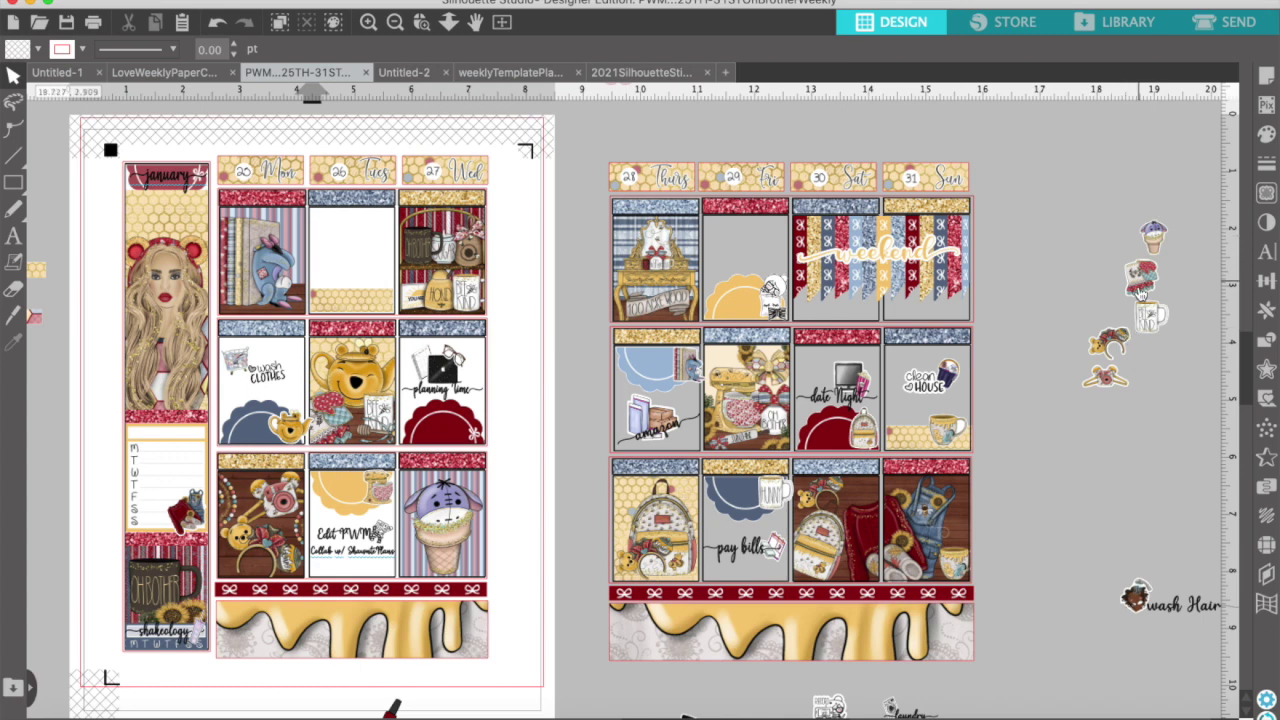
drag(1148, 312, 322, 288)
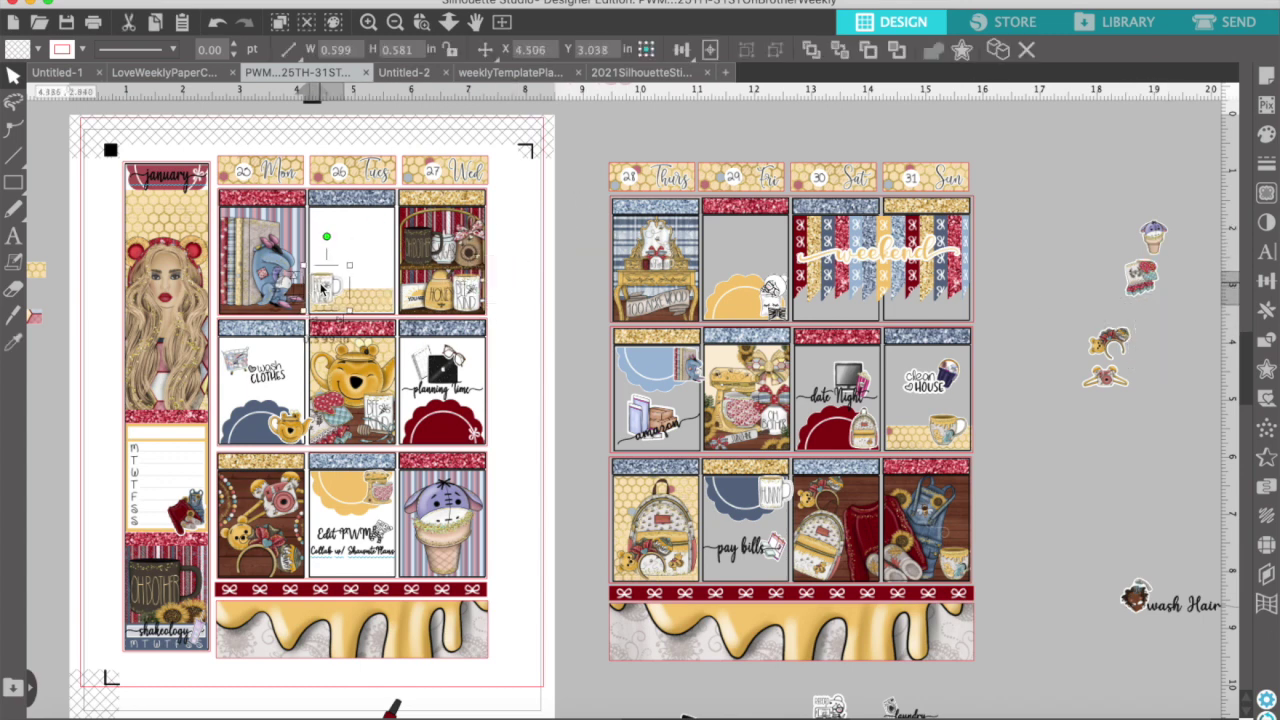
drag(1142, 274, 354, 265)
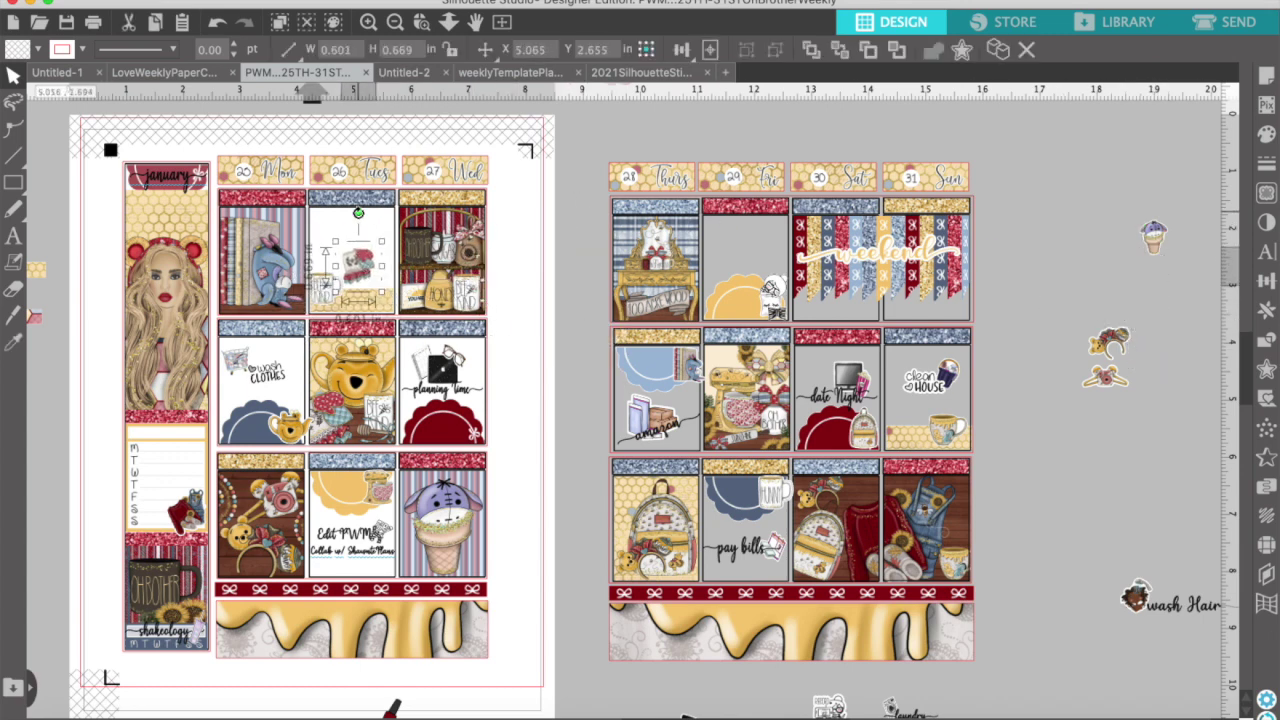
Place the hanger sticker in Friday's top box and the bear headband sticker in Saturday's date night box
drag(1105, 378, 732, 240)
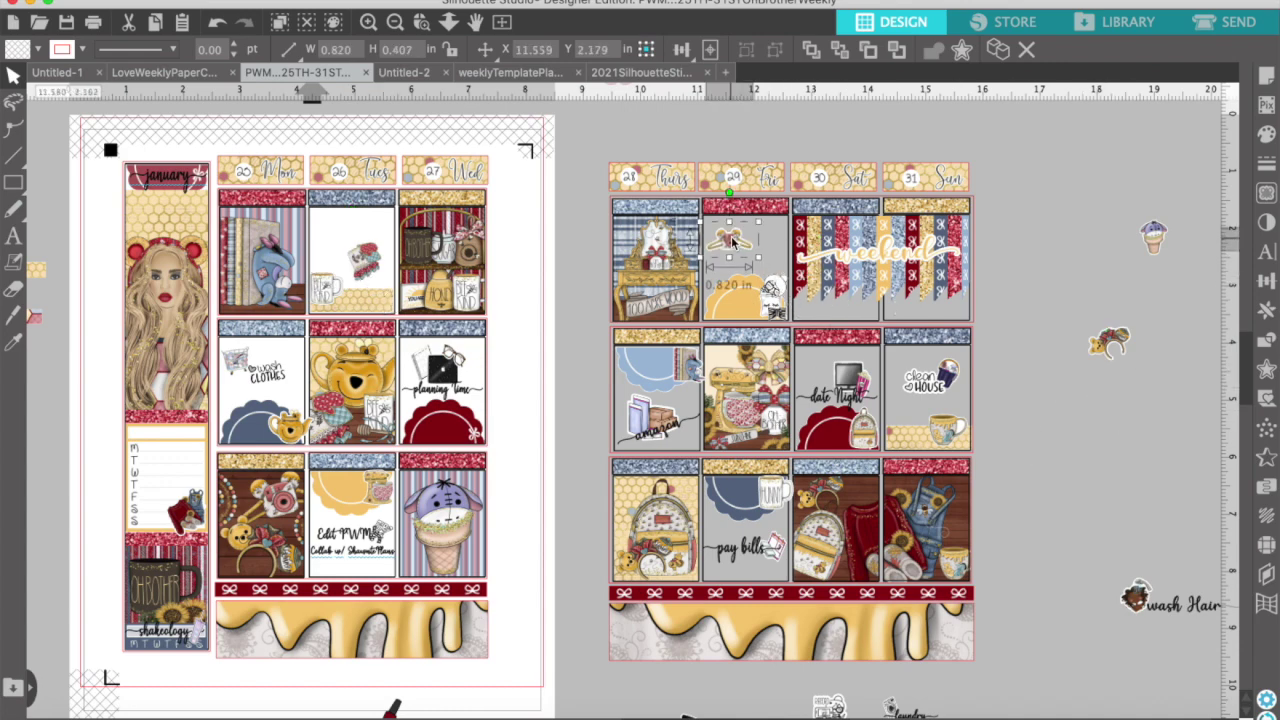
drag(1114, 346, 857, 370)
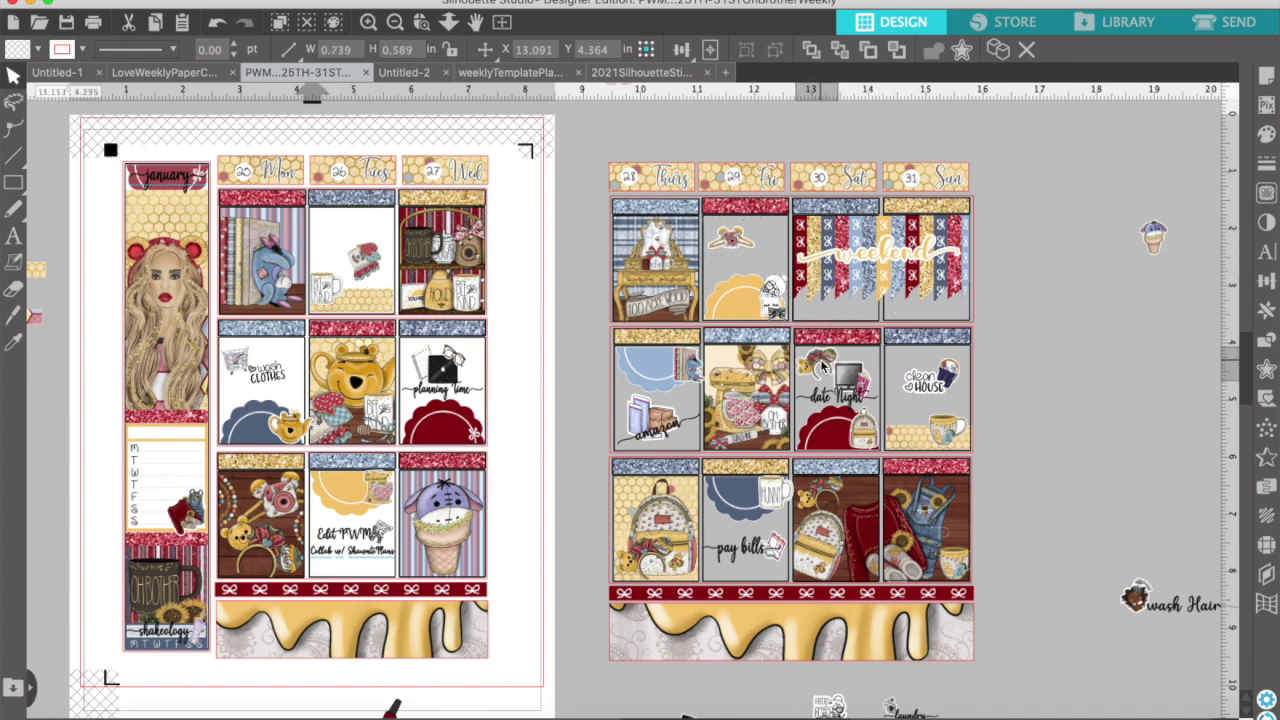
key(Escape)
Delete the leftover ice cream, wash hair, laundry, computer desk and trash can stickers around the second page
click(398, 23)
drag(568, 138, 831, 188)
key(Delete)
drag(949, 267, 1097, 645)
key(Delete)
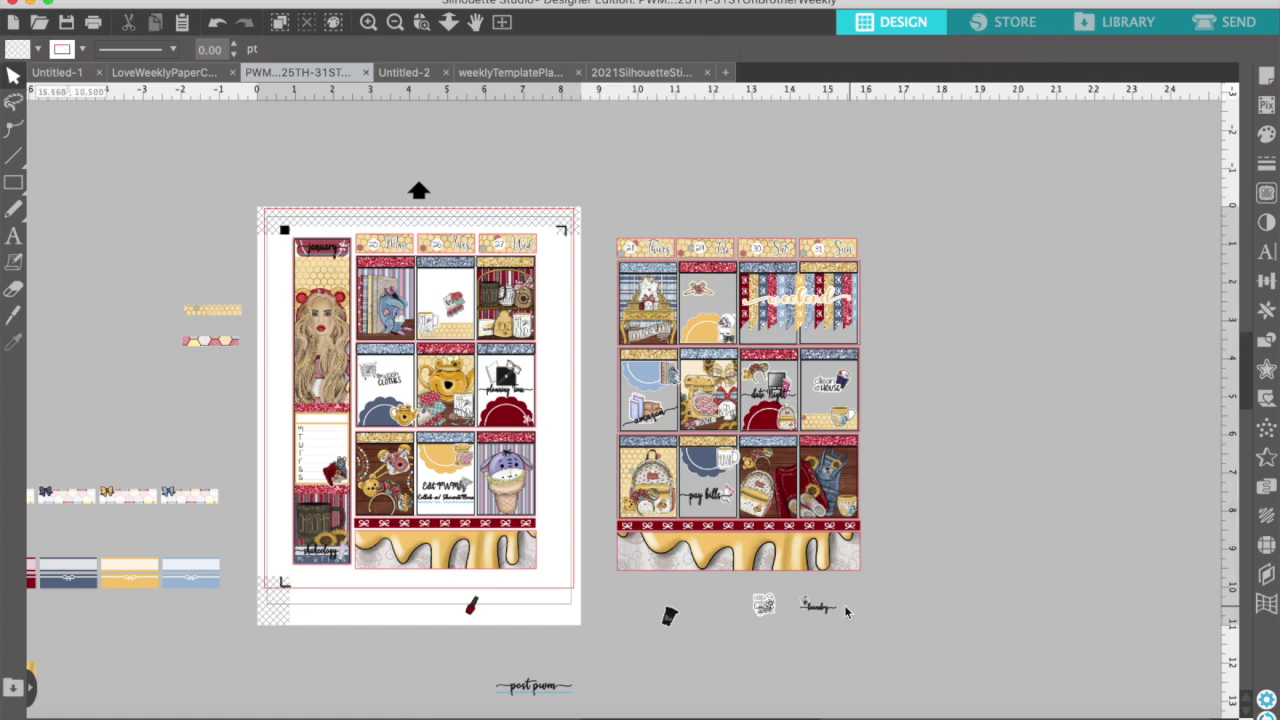
drag(847, 611, 652, 622)
key(Delete)
Move the nail polish sticker into Sunday's clean house box and delete the post pwm text below the pages
drag(471, 606, 811, 411)
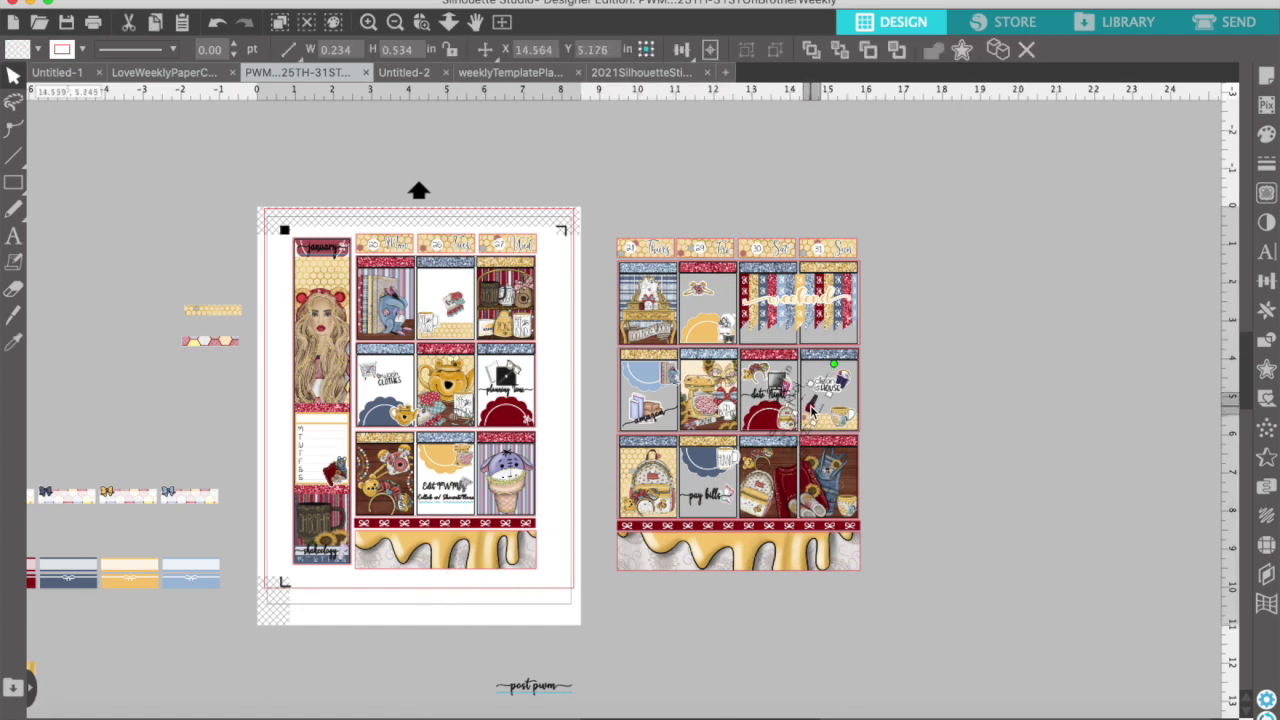
click(517, 695)
key(Delete)
Delete the unused washi strips, bow strips, label boxes and honey drip piece beside the first page
scroll(266, 430, left, 5)
drag(336, 355, 365, 302)
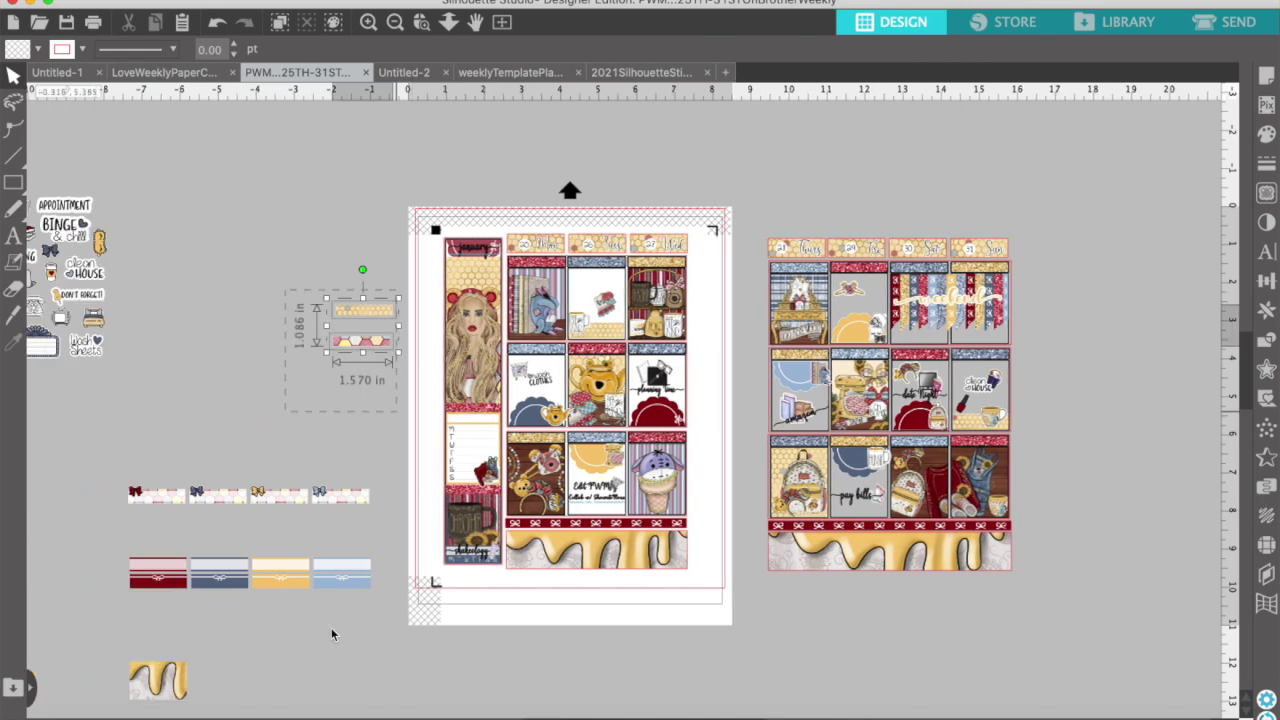
drag(331, 633, 290, 495)
key(Delete)
drag(338, 347, 363, 302)
key(Delete)
drag(335, 425, 155, 695)
key(Delete)
Delete the remaining set of word and icon task stickers on the far side of the first page
scroll(174, 551, left, 5)
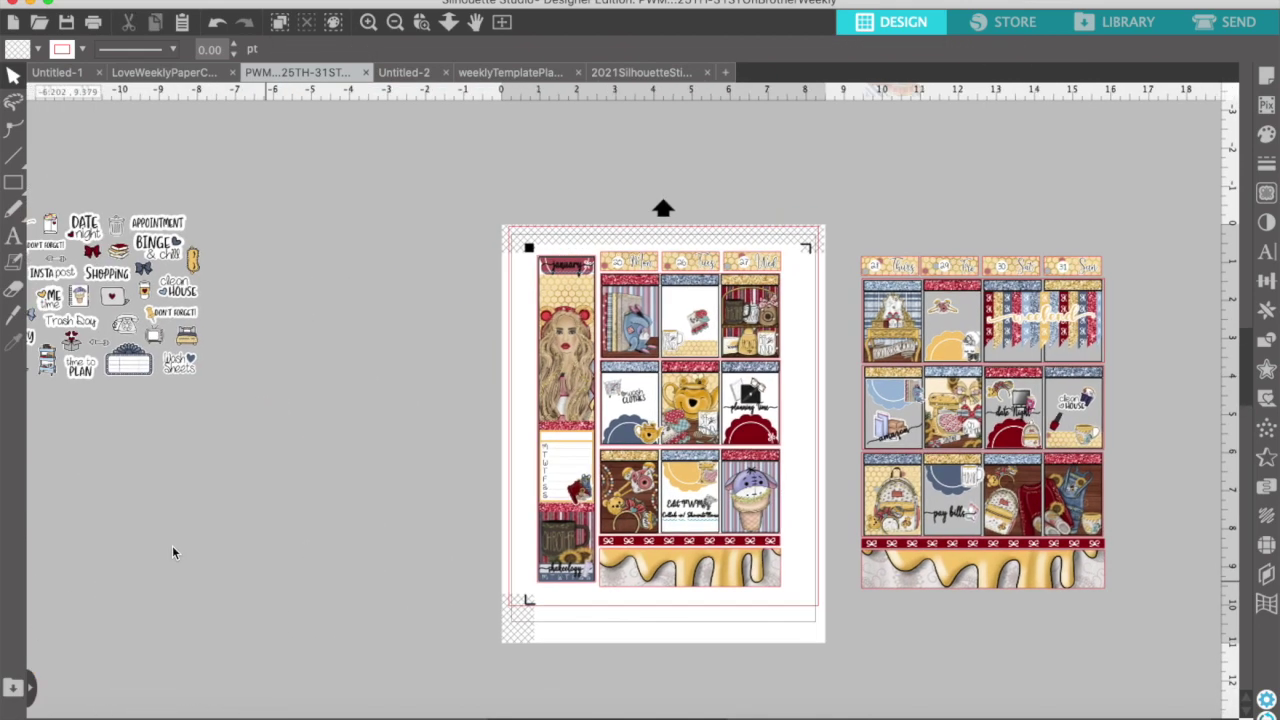
drag(165, 575, 99, 442)
shift+click(100, 441)
key(Delete)
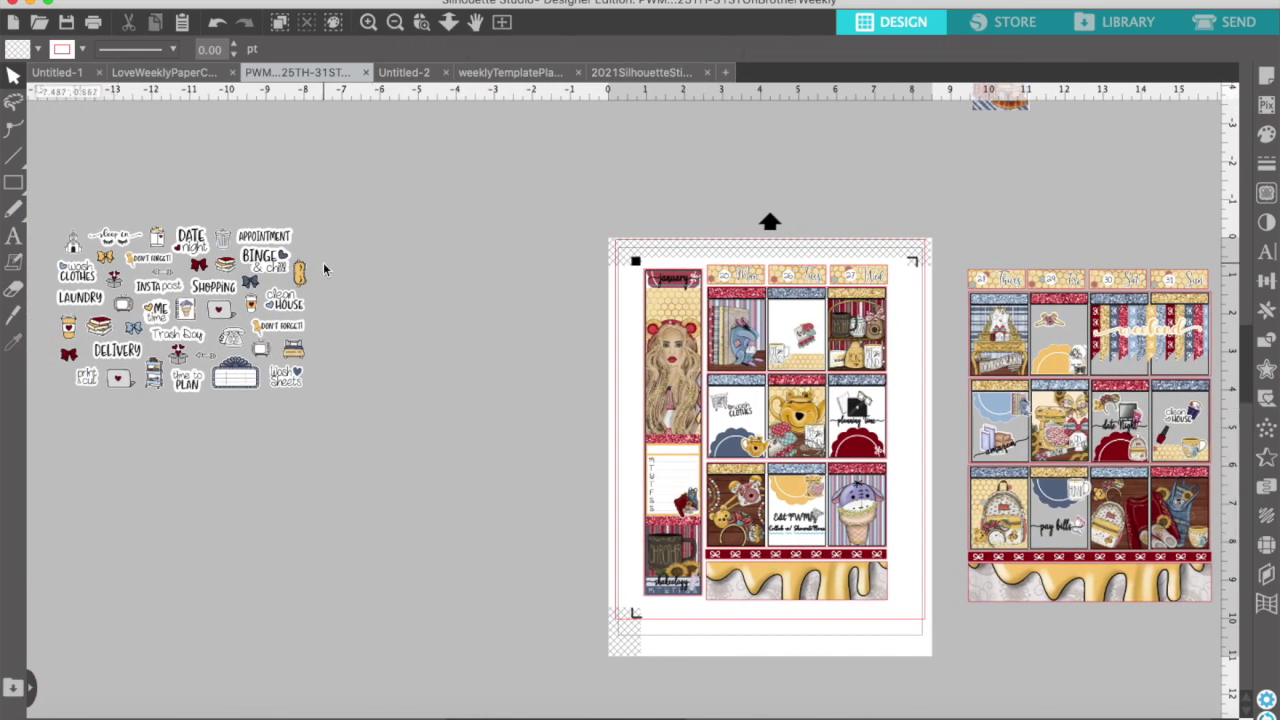
click(60, 225)
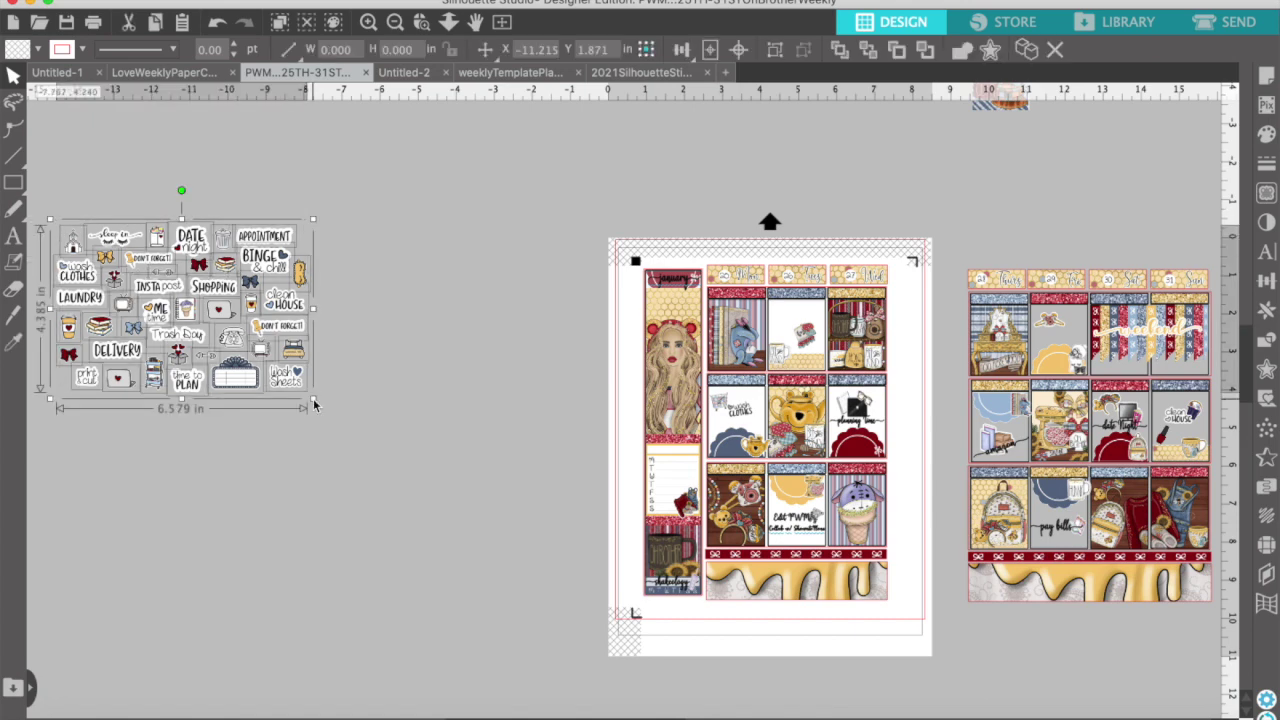
key(Delete)
Group all the pieces of the second page together, and group the first page's pieces the same way
scroll(838, 194, right, 3)
drag(838, 194, 1128, 660)
right_click(1062, 571)
click(1136, 571)
click(745, 560)
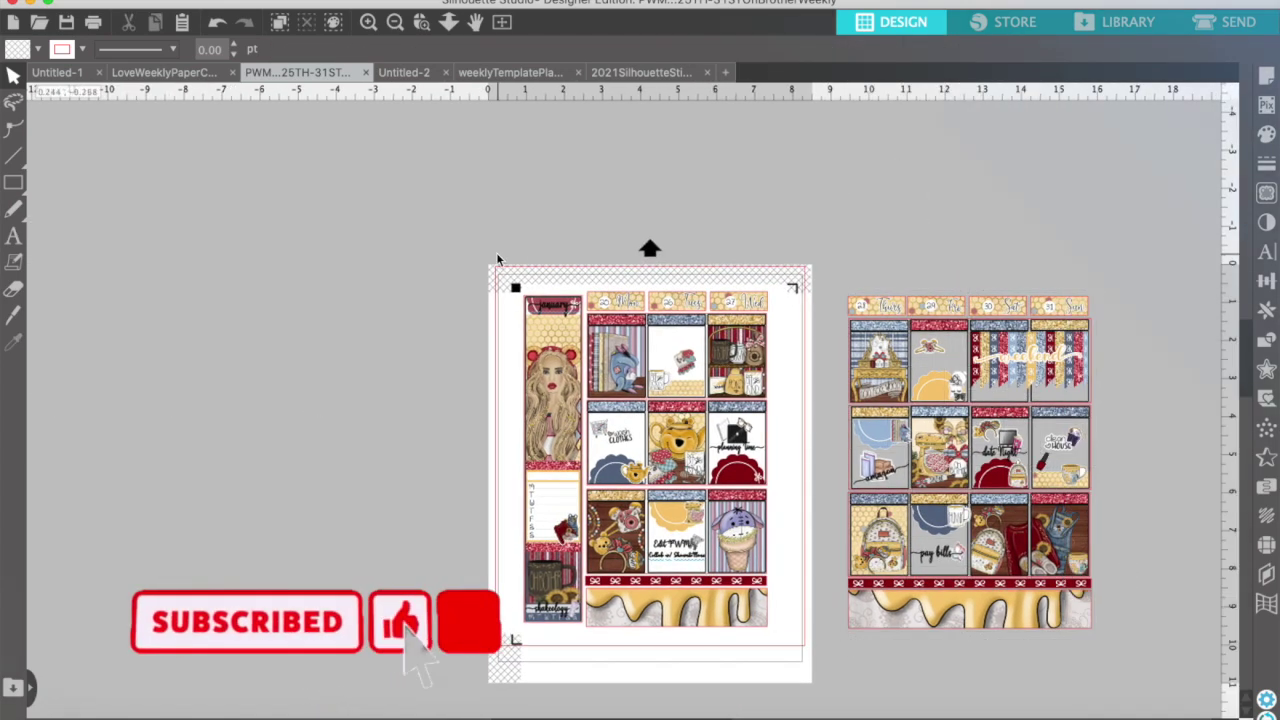
right_click(758, 572)
click(836, 545)
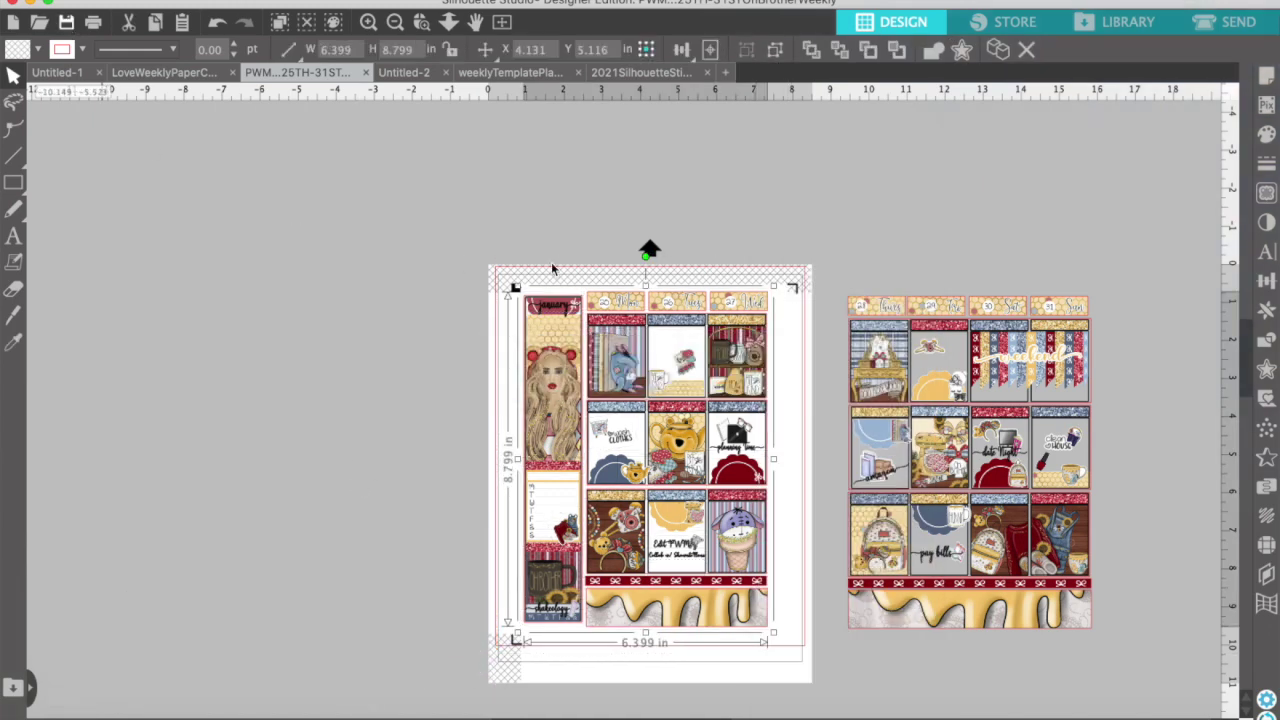
Move both grouped layouts off the print page and set them side by side as one weekly spread
scroll(552, 265, right, 6)
drag(541, 211, 817, 535)
drag(748, 507, 991, 475)
drag(273, 350, 595, 321)
scroll(598, 318, right, 3)
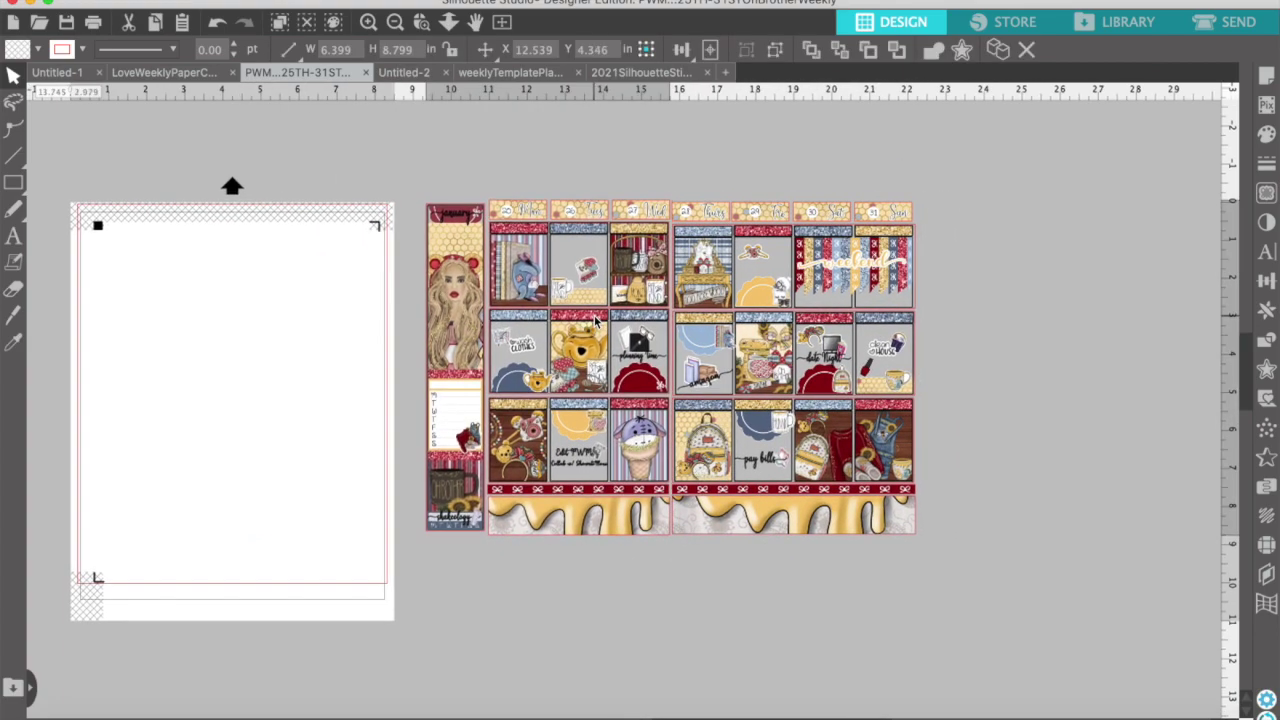
drag(676, 305, 579, 285)
Examine the assembled weekly spread up close, from the January sidebar through every day's boxes, and as a whole
click(368, 22)
drag(441, 245, 437, 321)
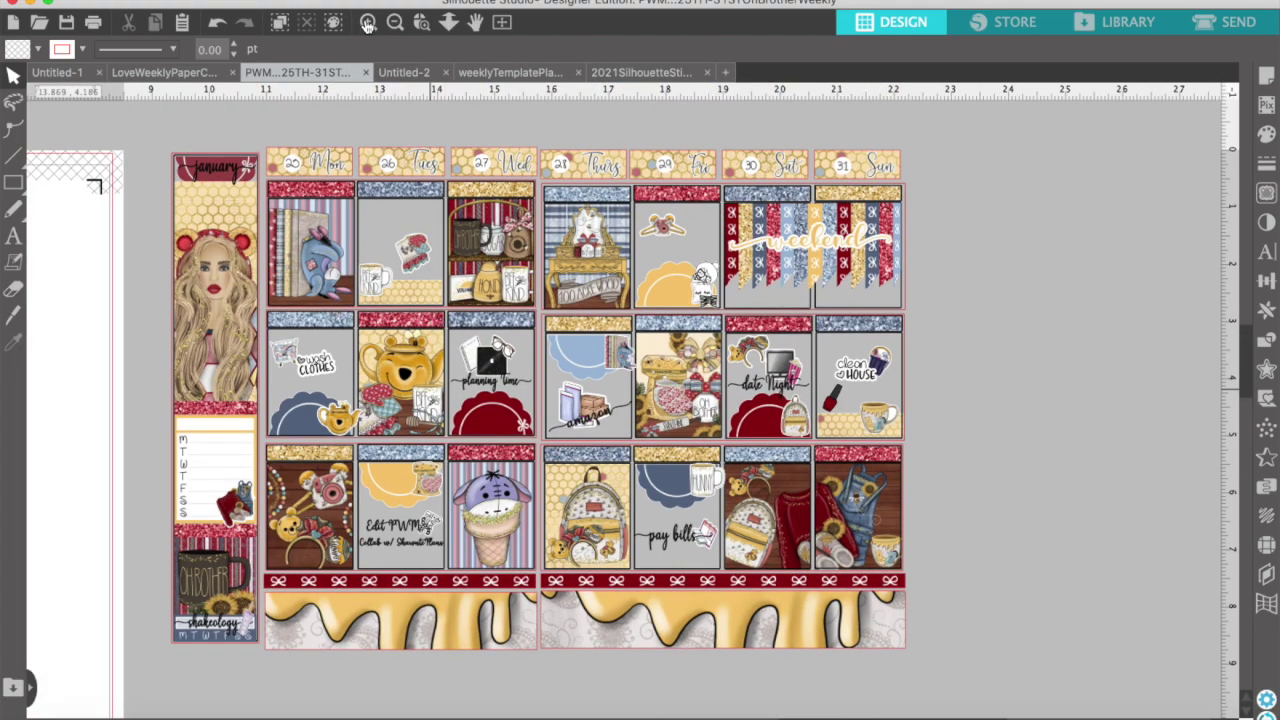
click(368, 23)
scroll(395, 229, left, 5)
scroll(395, 229, up, 3)
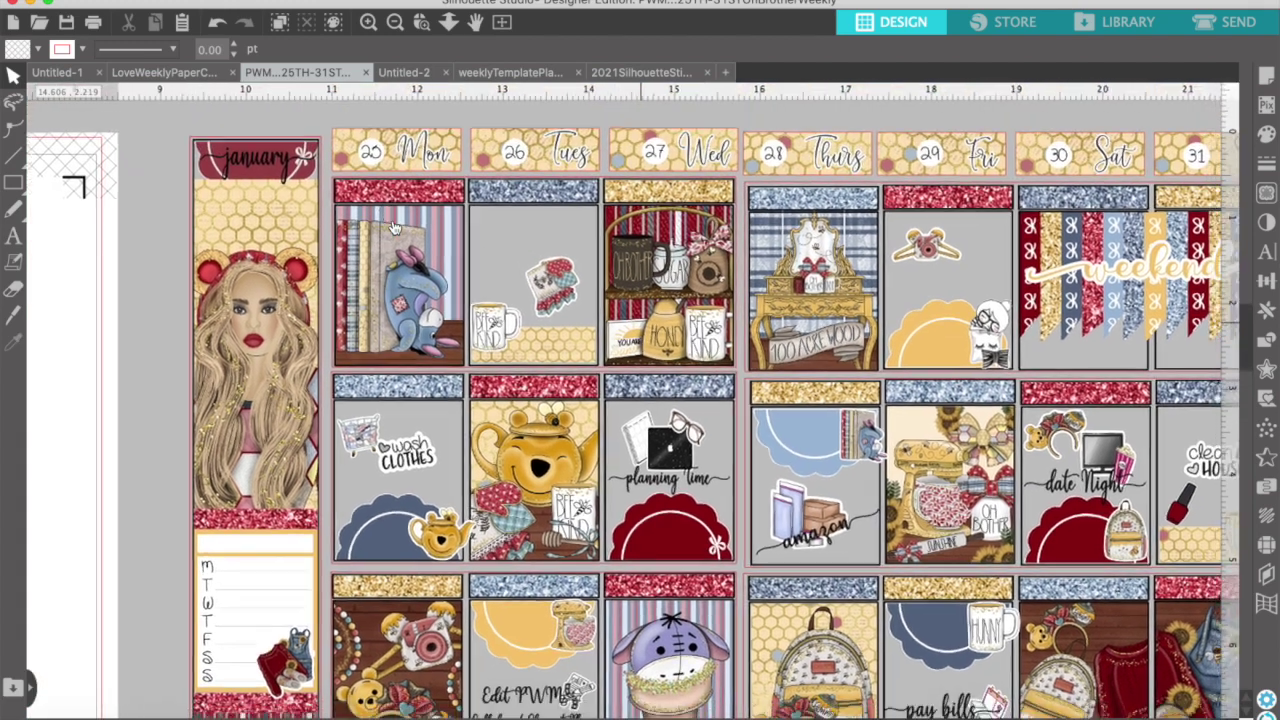
scroll(395, 228, down, 5)
scroll(395, 228, up, 3)
scroll(395, 228, right, 2)
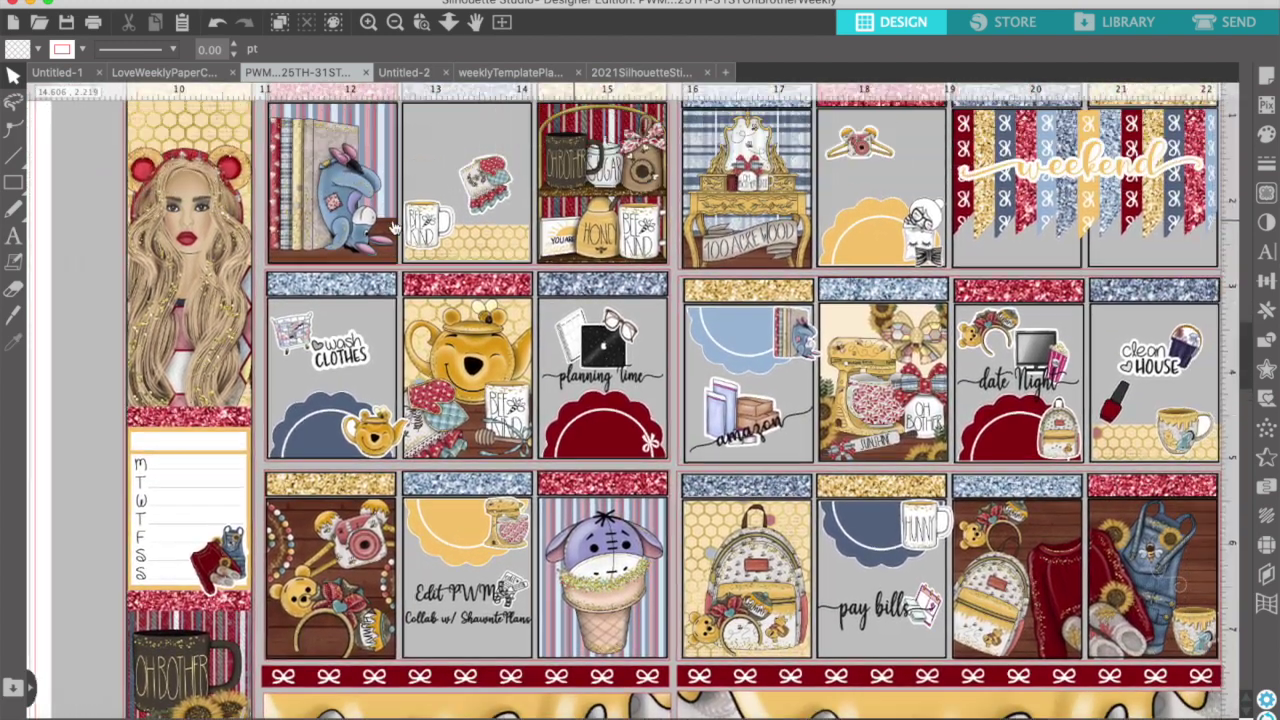
scroll(395, 228, right, 3)
scroll(395, 228, up, 2)
scroll(395, 228, down, 4)
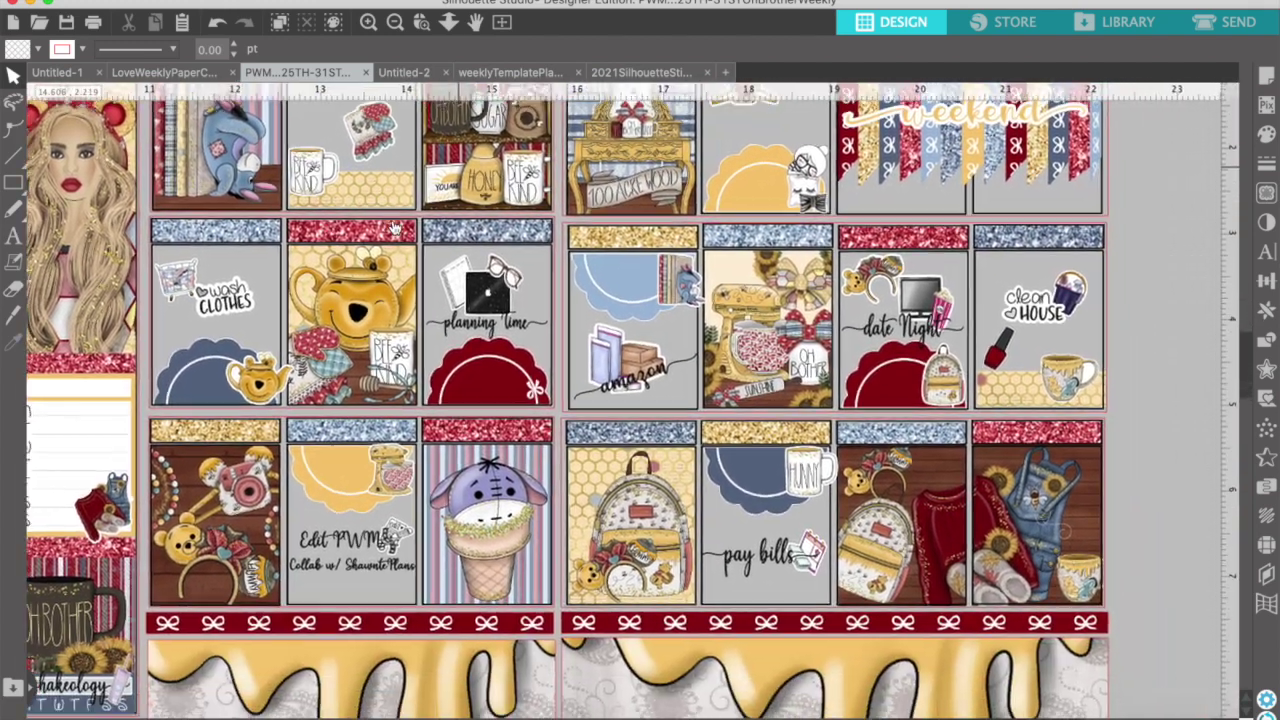
scroll(395, 228, up, 4)
scroll(395, 228, right, 3)
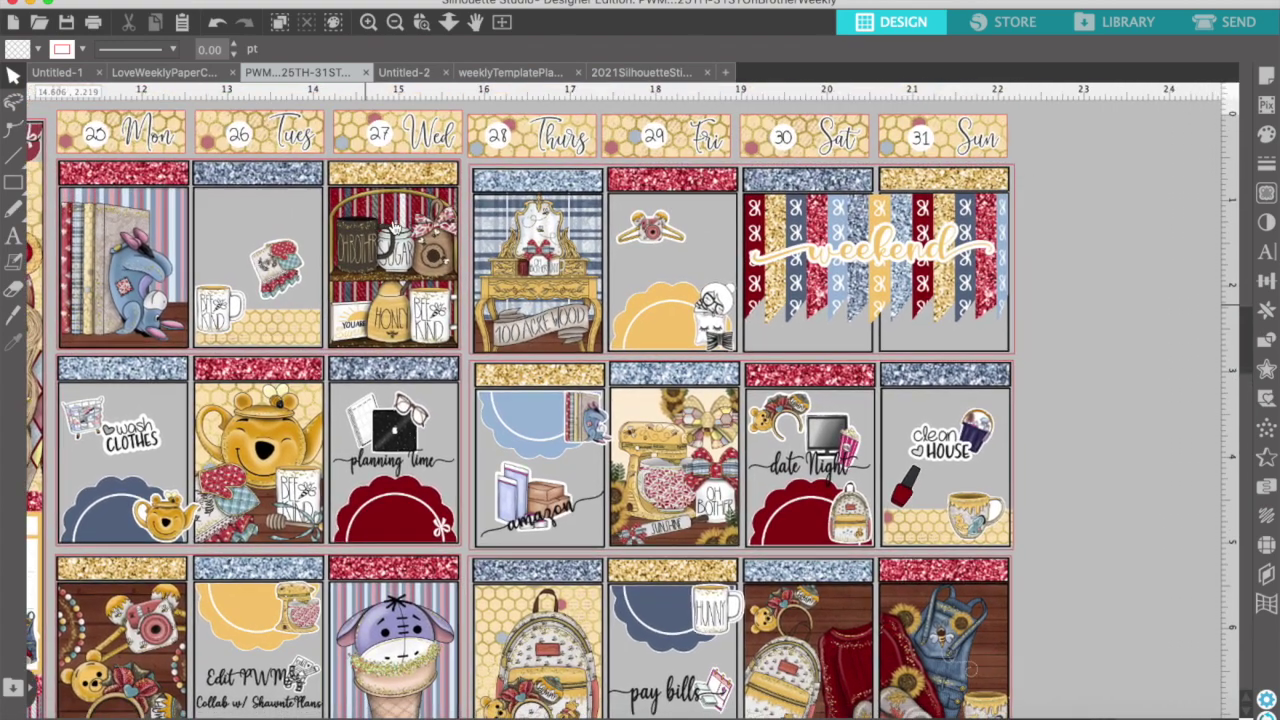
scroll(394, 230, down, 4)
scroll(394, 230, right, 1)
click(369, 23)
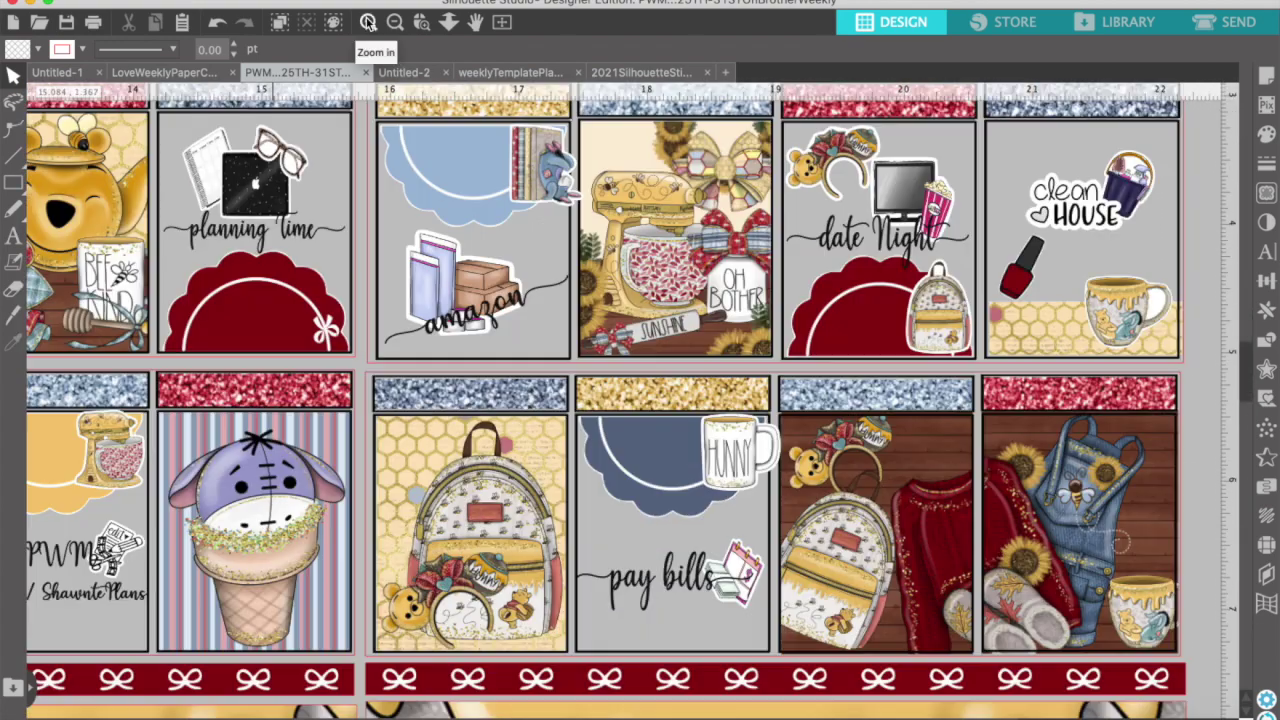
click(369, 23)
scroll(672, 224, up, 4)
scroll(672, 224, right, 2)
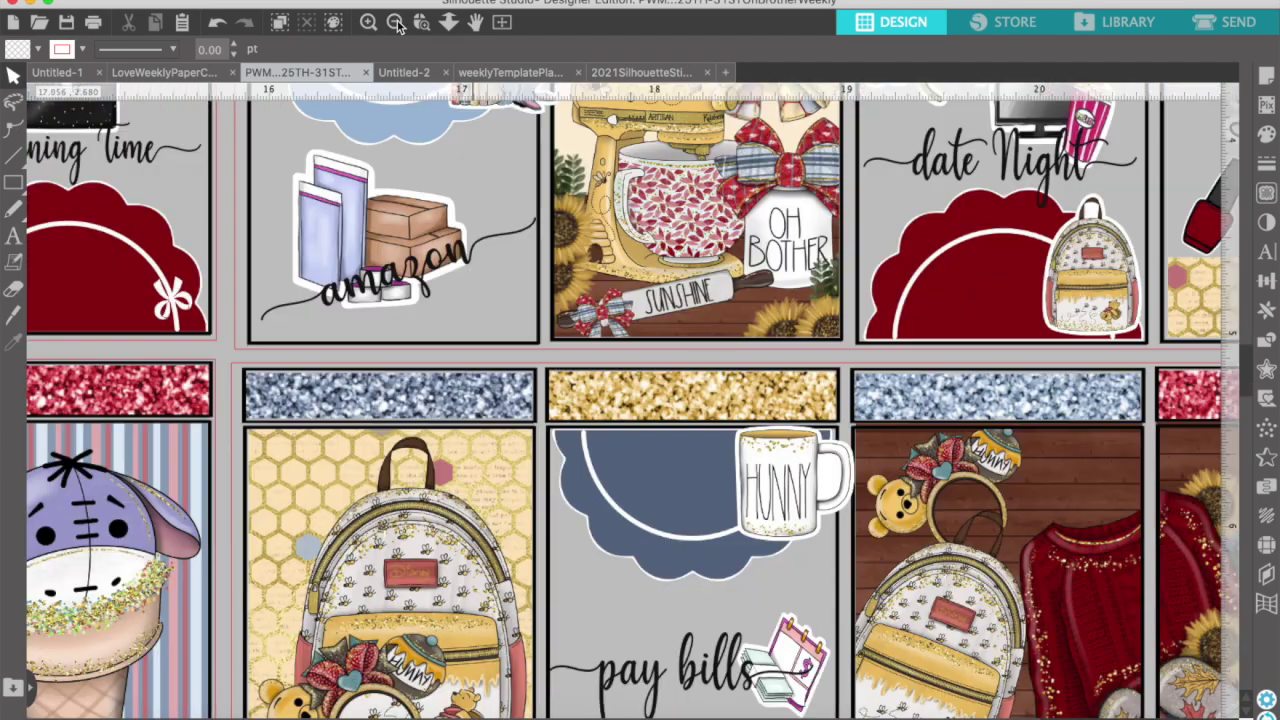
click(396, 23)
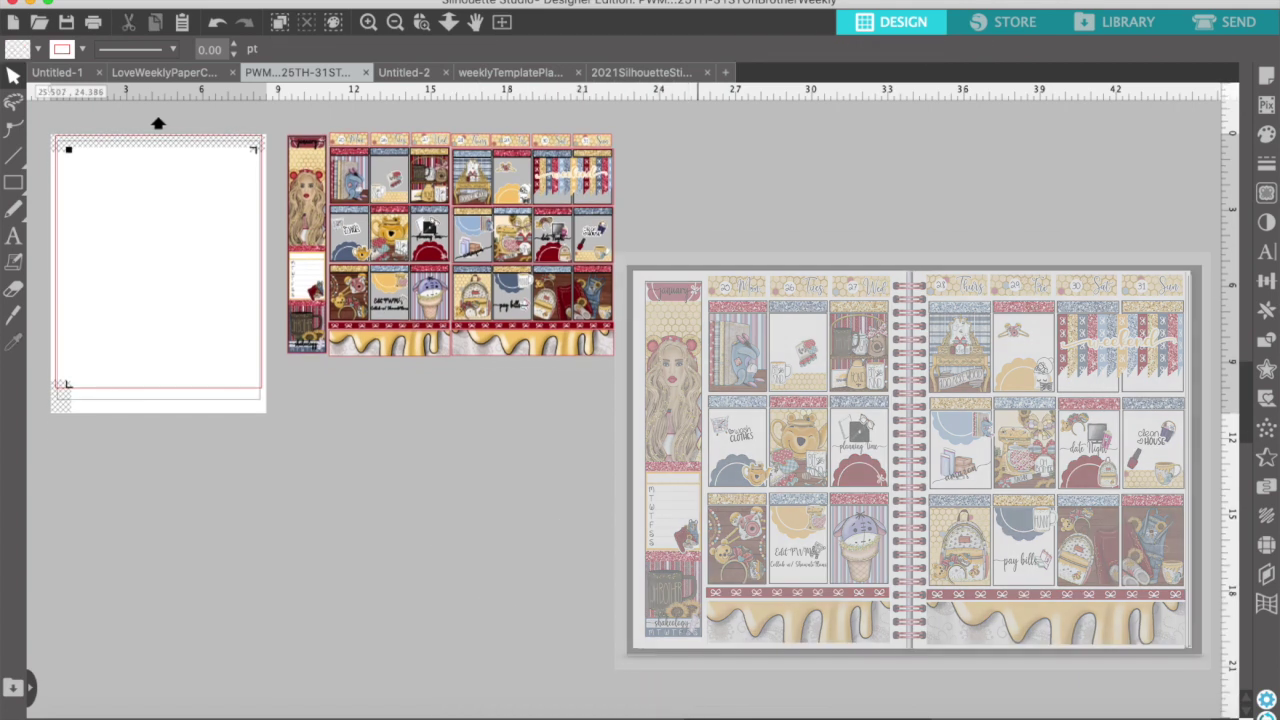
scroll(626, 461, right, 3)
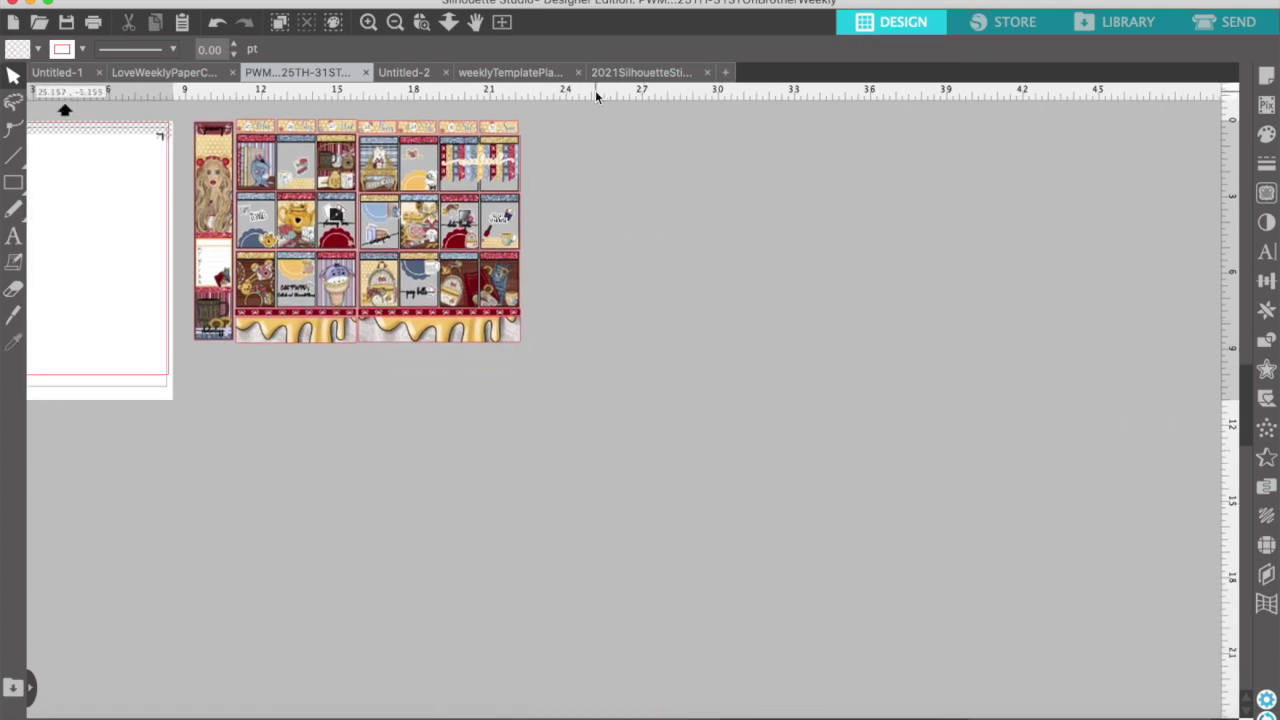